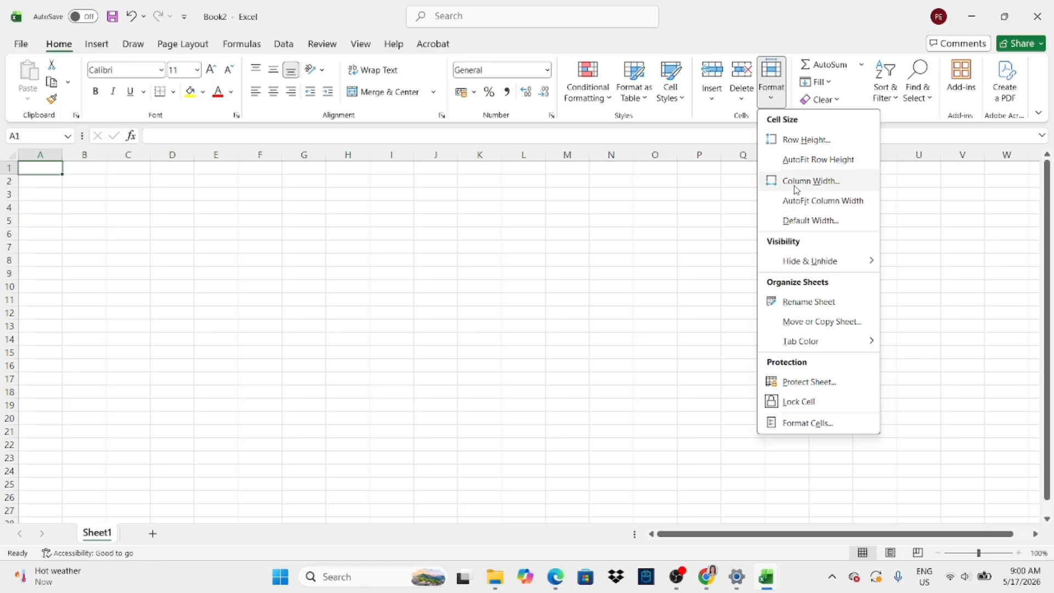
Step: Set the width of column A to 5
{"action": "left_click", "coordinate": [796, 183]}
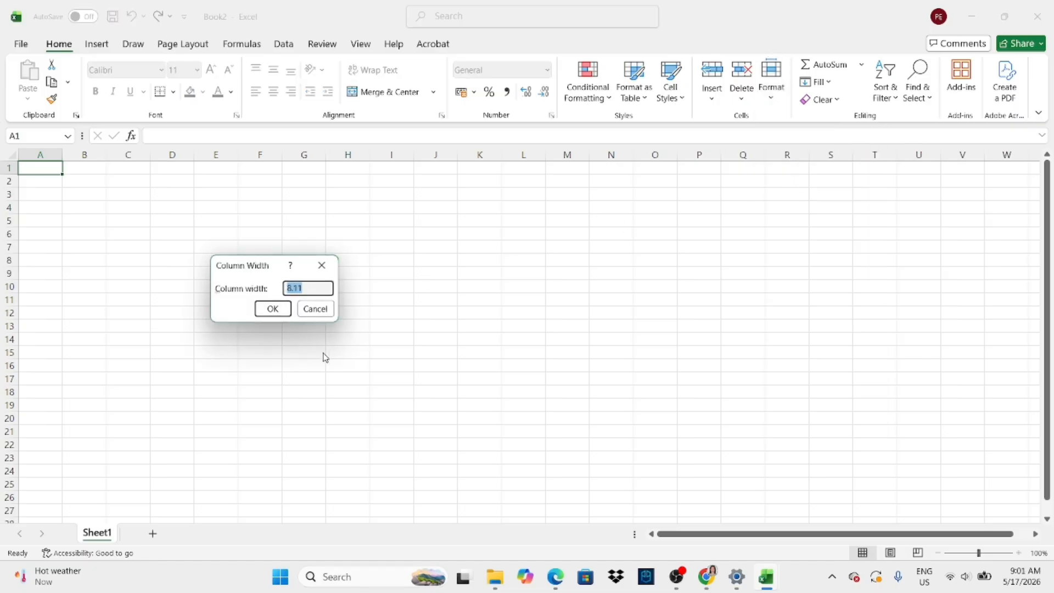
{"action": "key", "text": "BackSpace"}
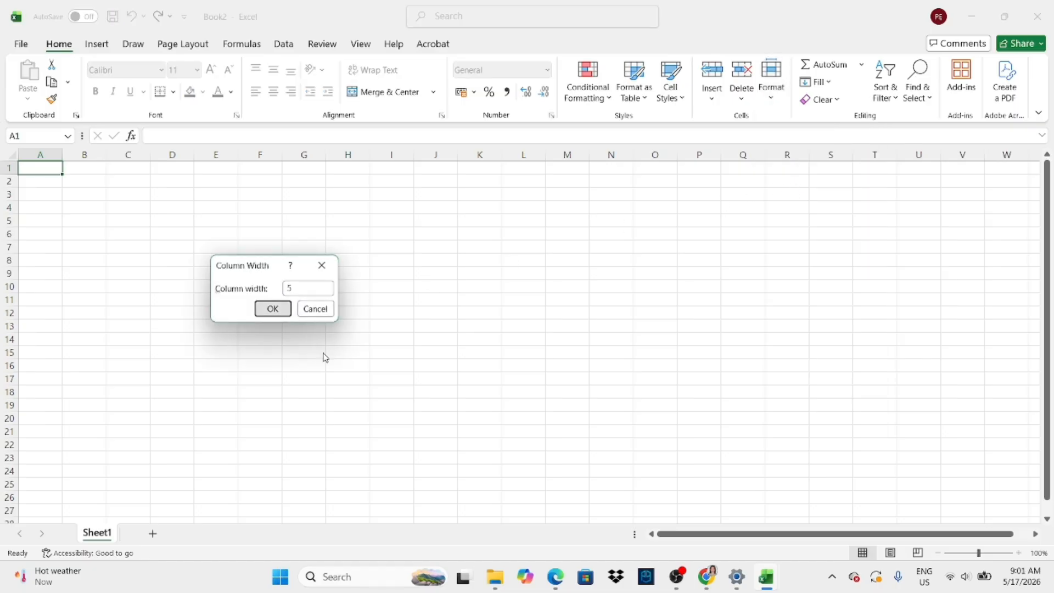
{"action": "key", "text": "Return"}
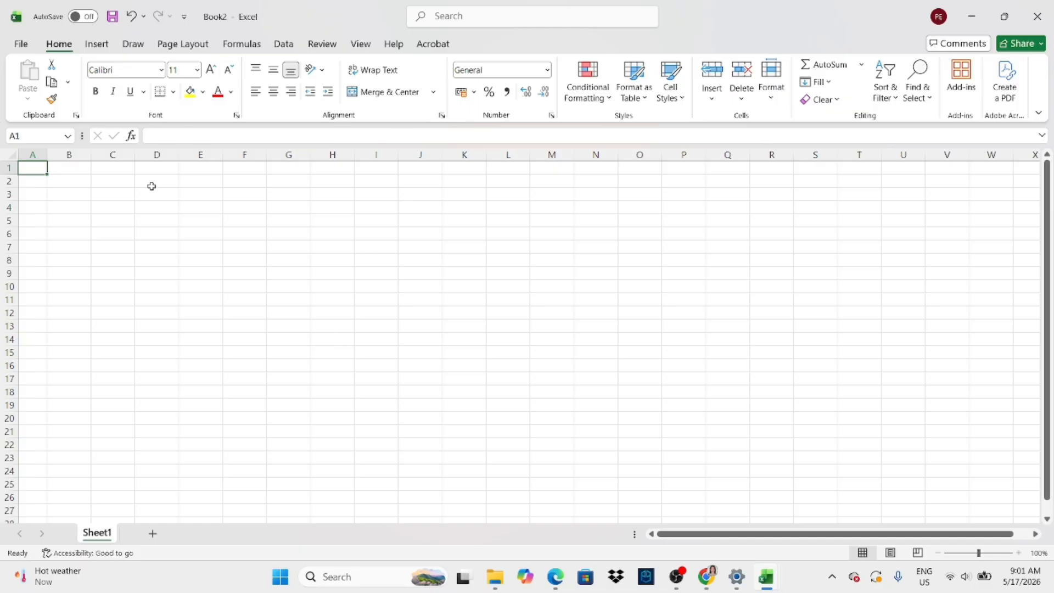
Step: Enter the heading MATRIX A in cell B2
{"action": "left_click", "coordinate": [76, 183]}
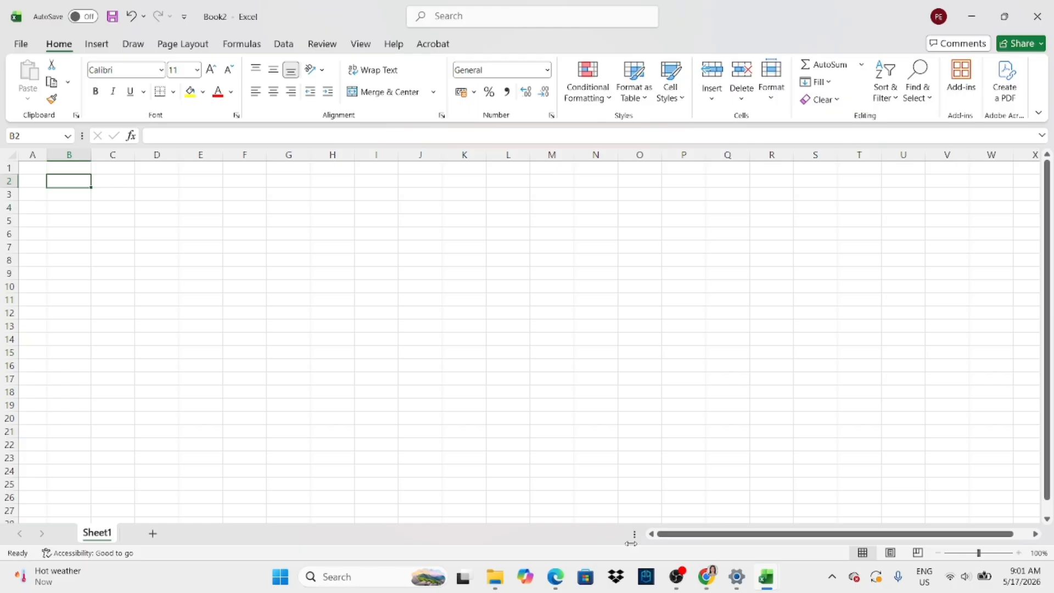
{"action": "type", "text": "MATRI"}
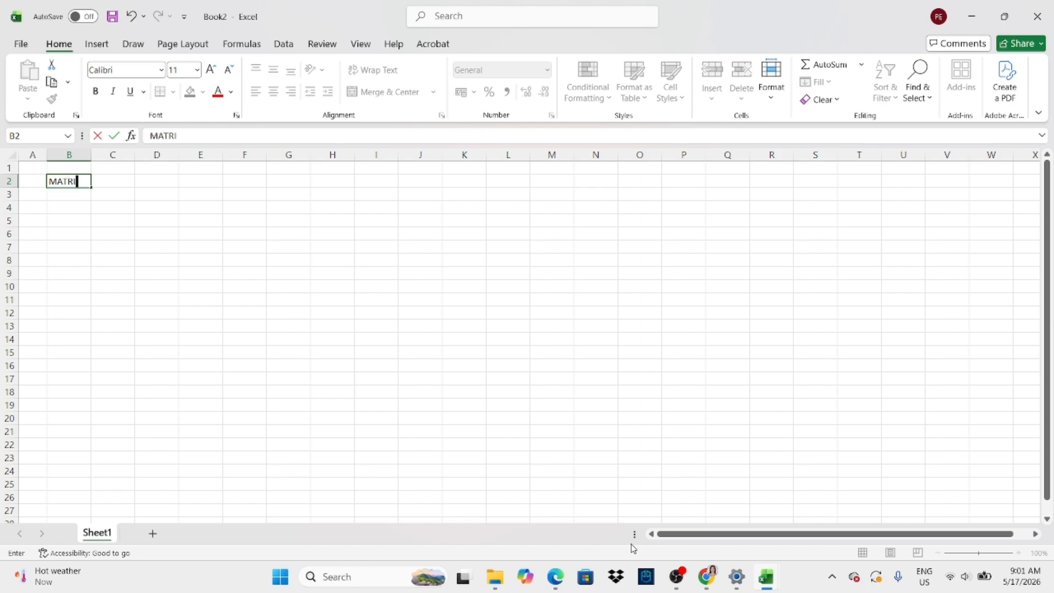
{"action": "type", "text": "X A"}
{"action": "key", "text": "Return"}
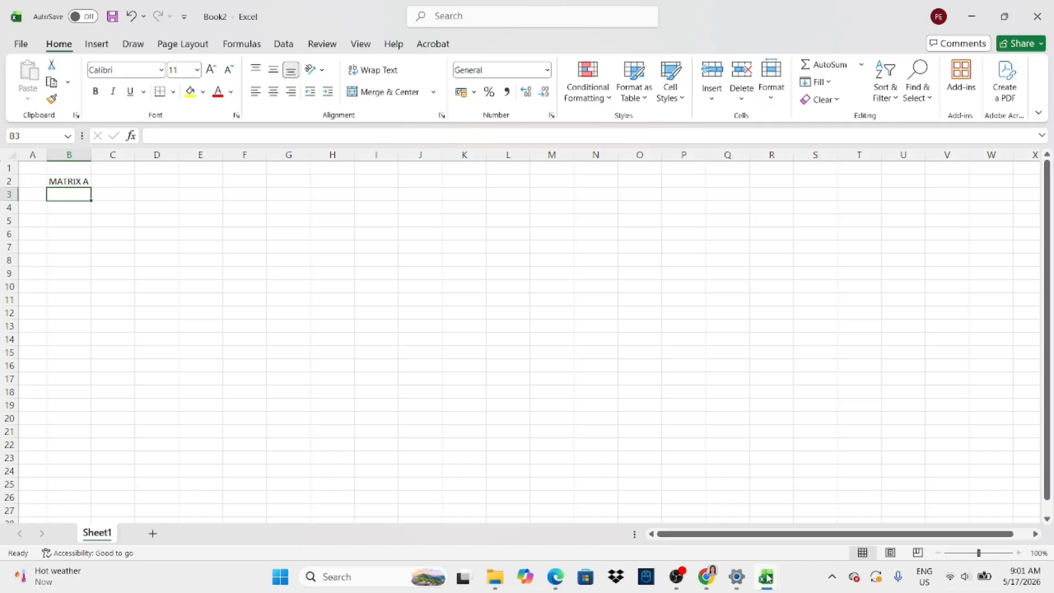
Step: Switch to the problem PDF in Chrome, place its window beside the worksheet and read the given matrices A and B
{"action": "left_click", "coordinate": [704, 580]}
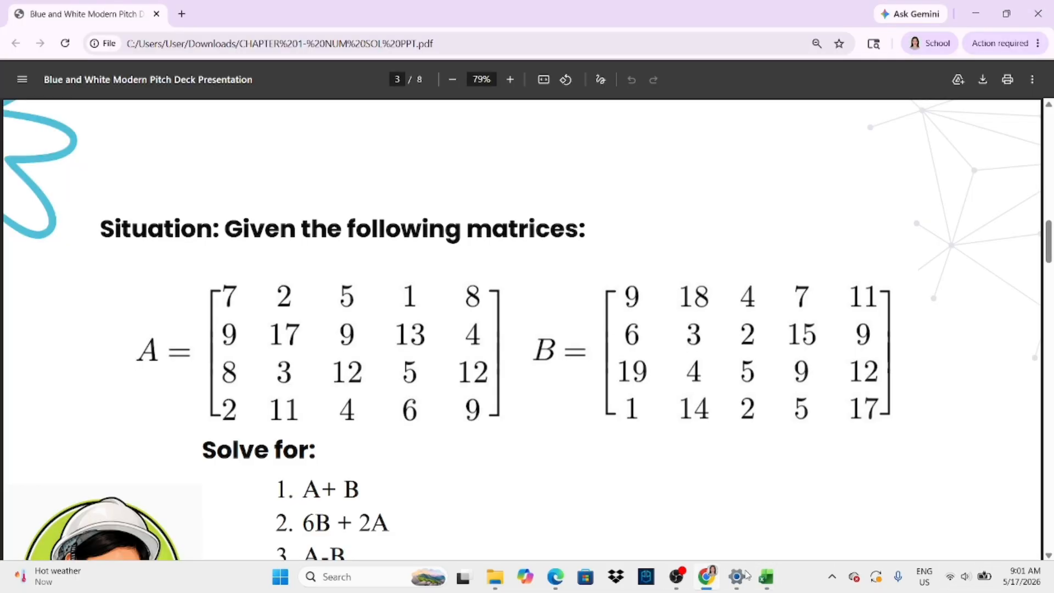
{"action": "left_click", "coordinate": [976, 13]}
{"action": "left_click", "coordinate": [711, 584]}
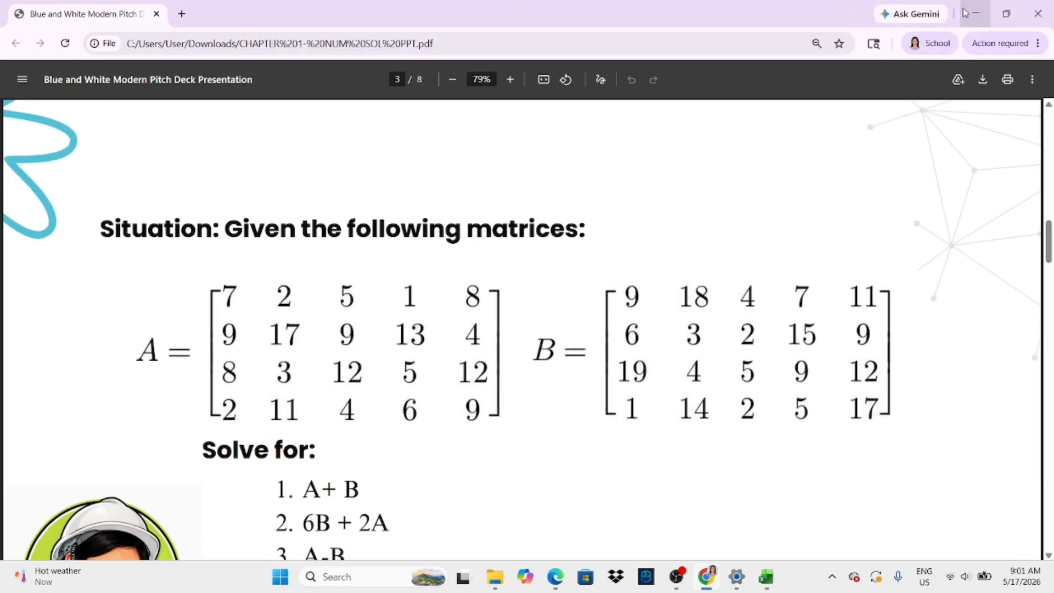
{"action": "left_click", "coordinate": [1006, 14]}
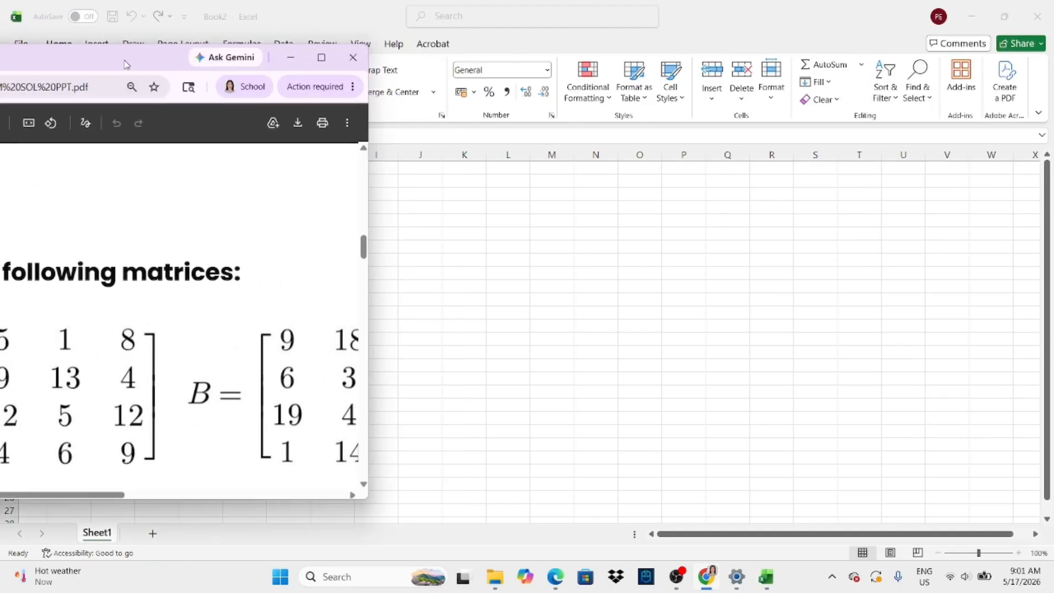
{"action": "left_click_drag", "start_coordinate": [127, 63], "coordinate": [860, 80]}
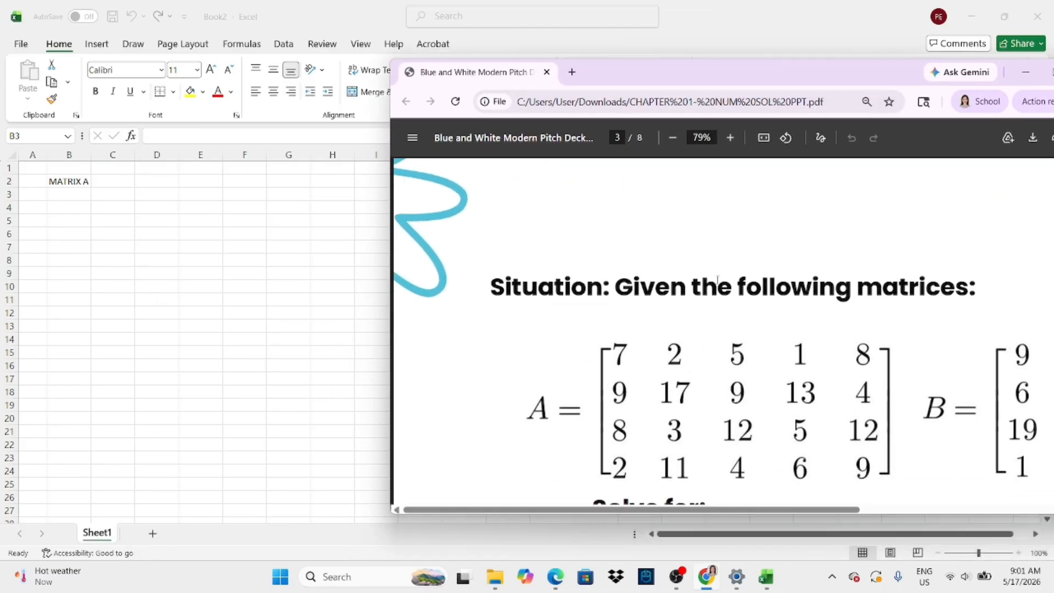
{"action": "scroll", "coordinate": [732, 291], "scroll_direction": "down", "scroll_amount": 3}
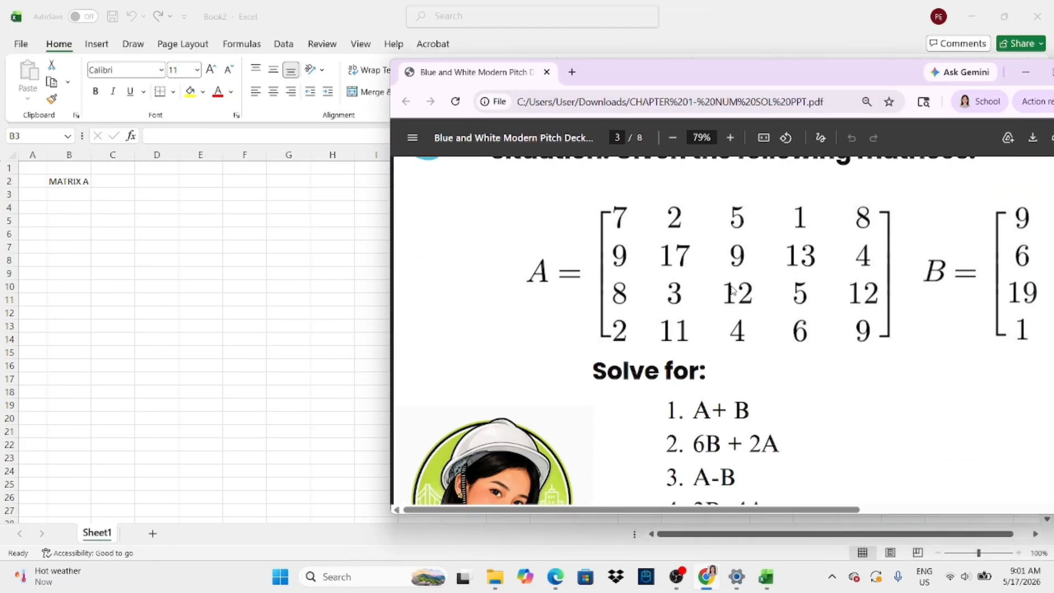
{"action": "scroll", "coordinate": [732, 291], "scroll_direction": "up", "scroll_amount": 1}
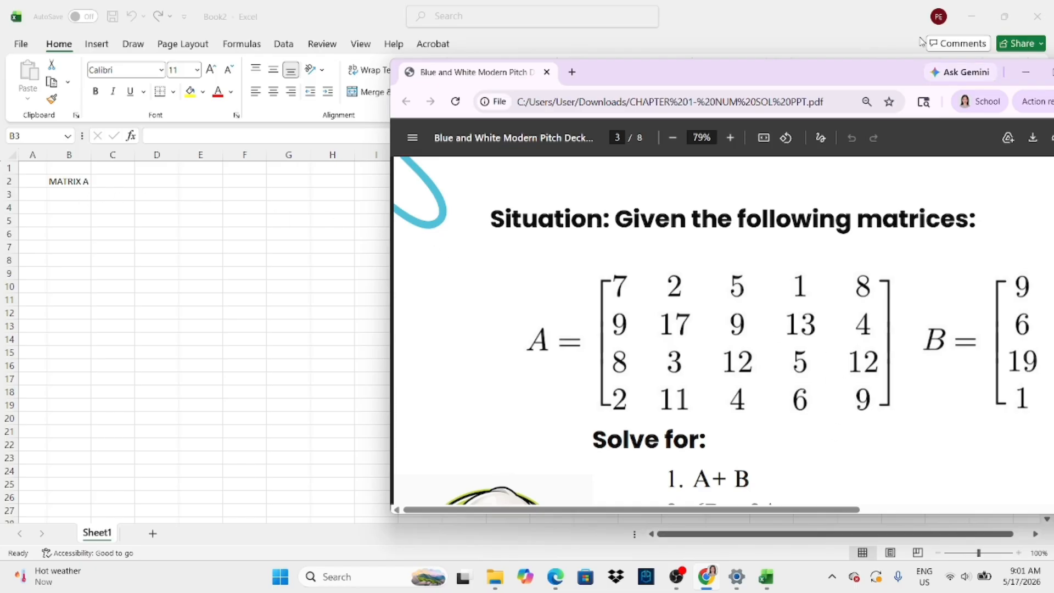
{"action": "left_click_drag", "start_coordinate": [858, 74], "coordinate": [811, 84]}
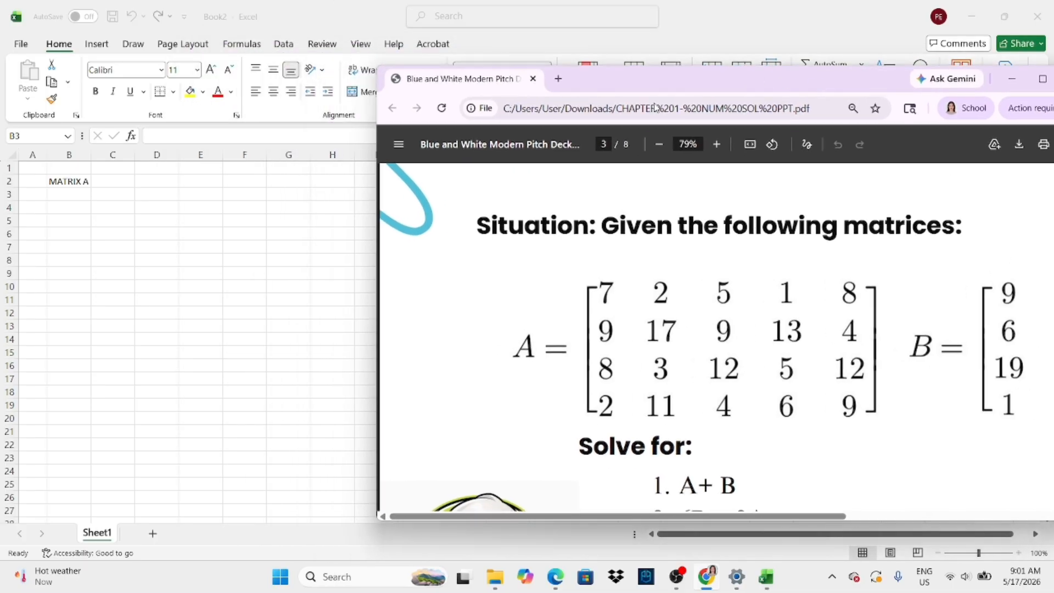
{"action": "left_click", "coordinate": [749, 143]}
Step: Switch back to the Excel worksheet and enter matrix A's first column, 7, 9, 8 and 2, in cells B3 to B6
{"action": "left_click", "coordinate": [66, 200]}
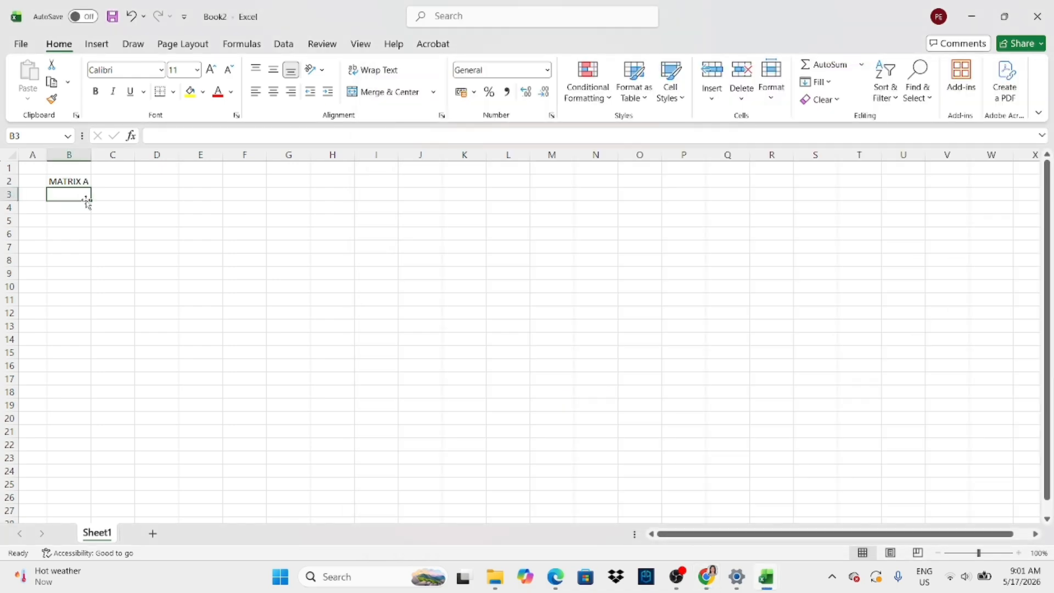
{"action": "type", "text": "7"}
{"action": "key", "text": "Return"}
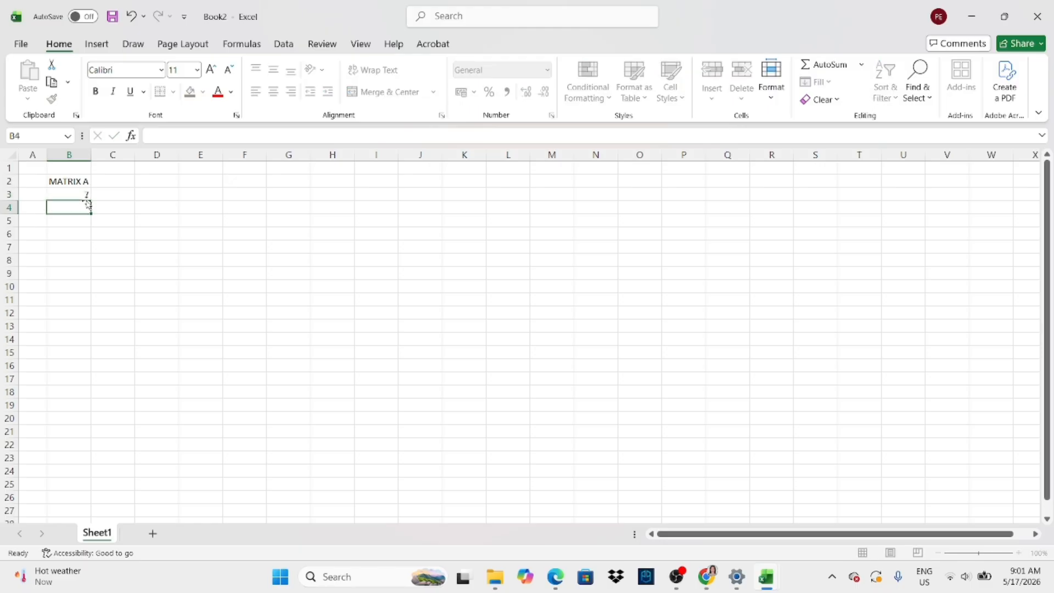
{"action": "type", "text": "9"}
{"action": "key", "text": "Return"}
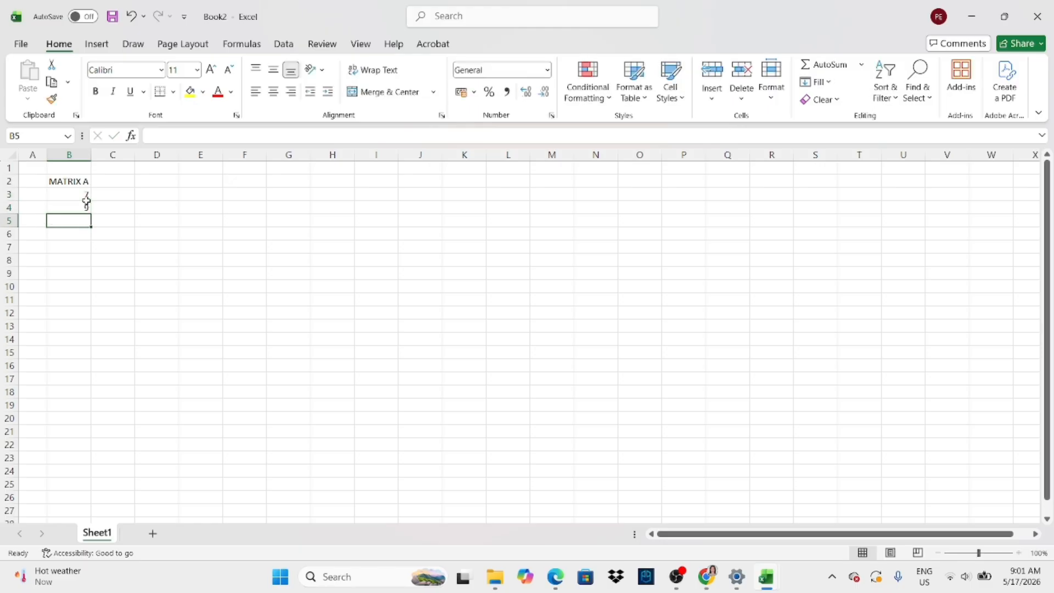
{"action": "type", "text": "8"}
{"action": "key", "text": "Return"}
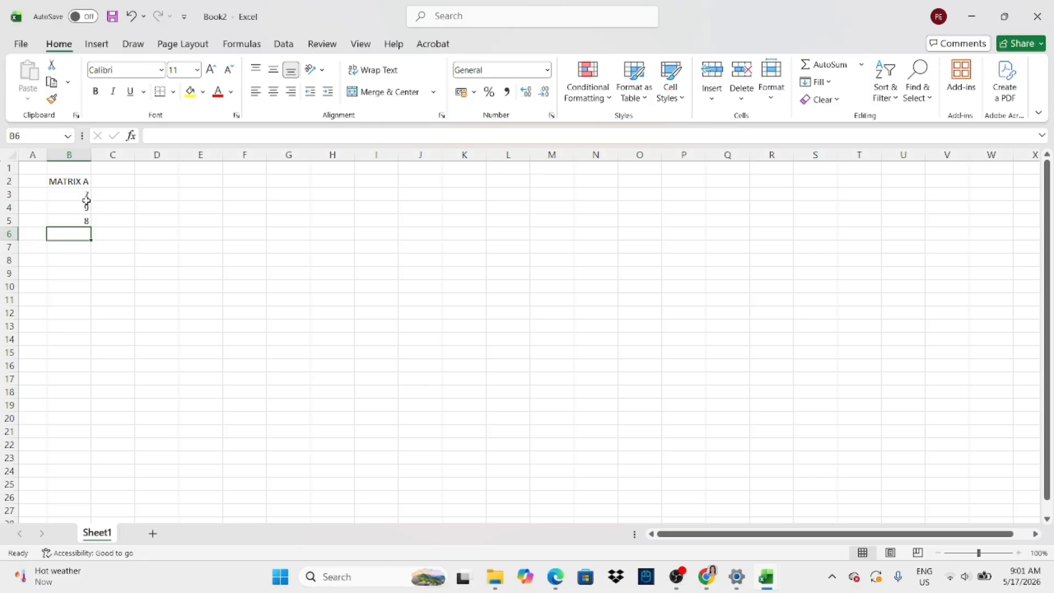
{"action": "type", "text": "2"}
{"action": "key", "text": "Tab"}
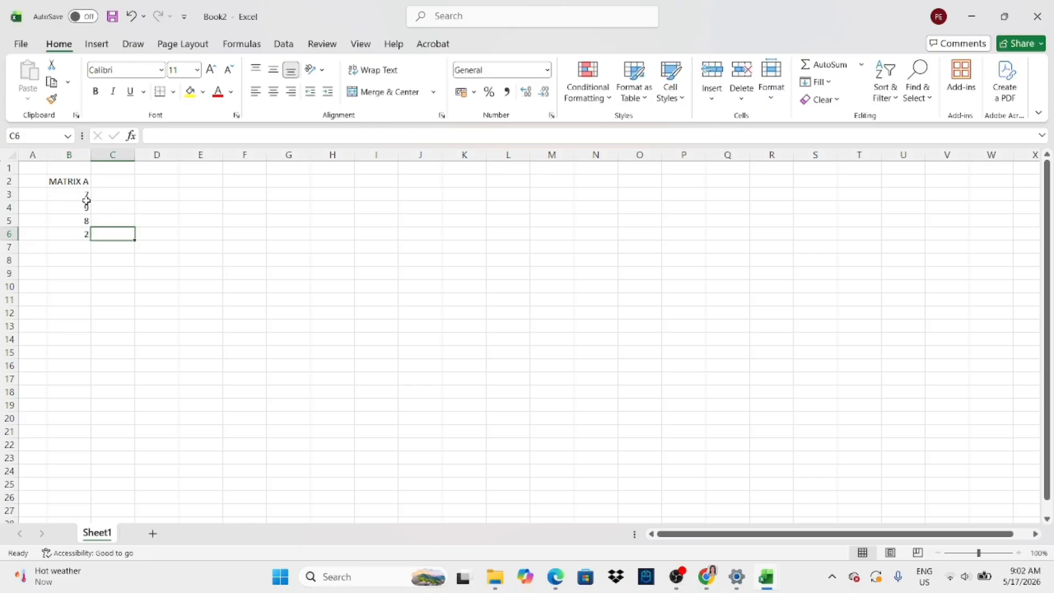
Step: Fill matrix A's second column in cells C3 to C6 with 2, 17, 3 and 11
{"action": "type", "text": "11"}
{"action": "key", "text": "Up"}
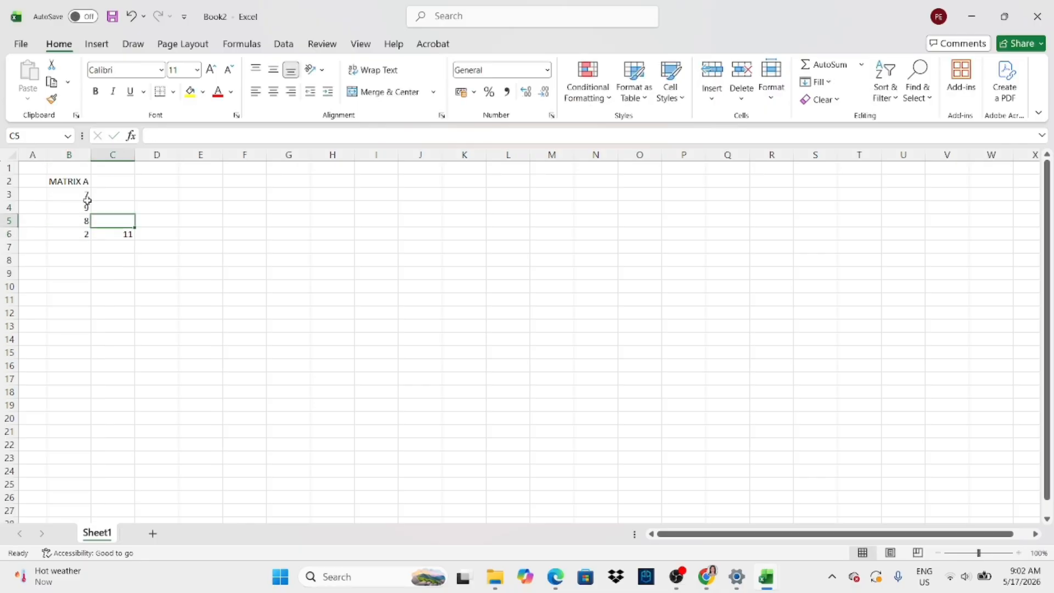
{"action": "type", "text": "3"}
{"action": "key", "text": "Up"}
{"action": "type", "text": "1"}
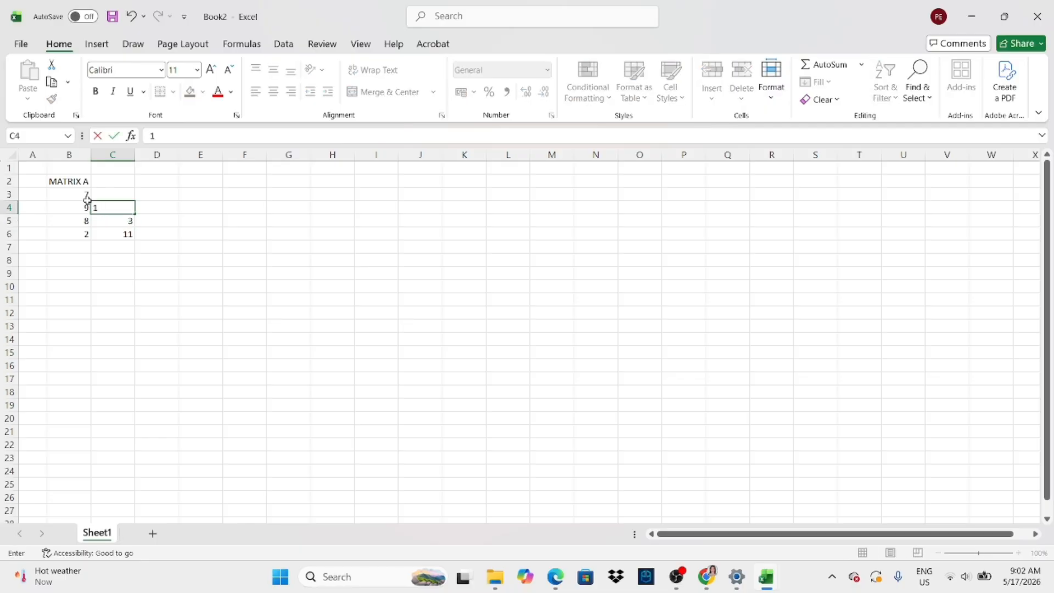
{"action": "type", "text": "7"}
{"action": "key", "text": "Up"}
{"action": "type", "text": "2"}
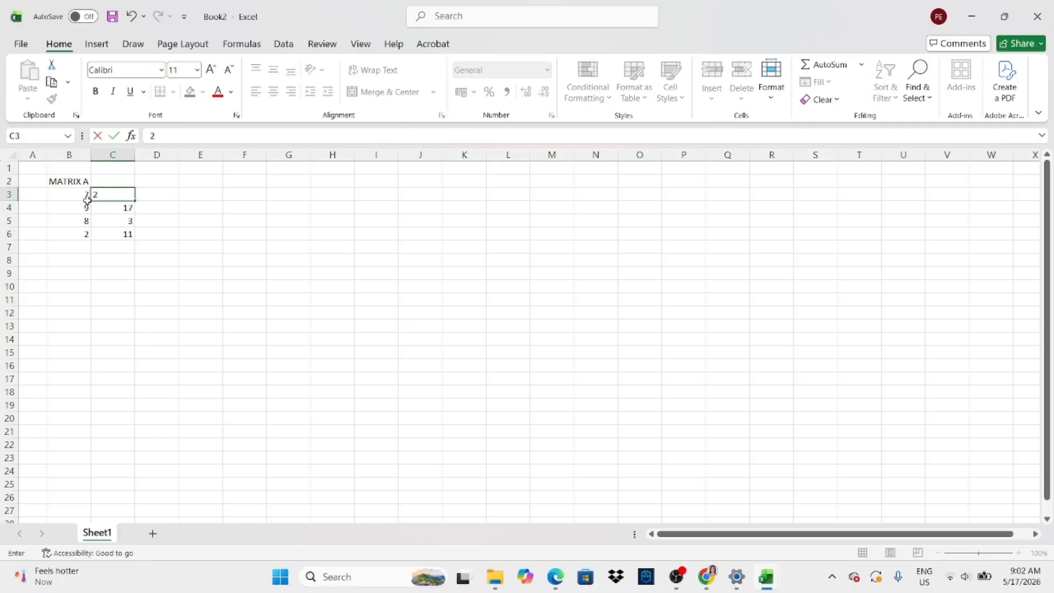
{"action": "key", "text": "Tab"}
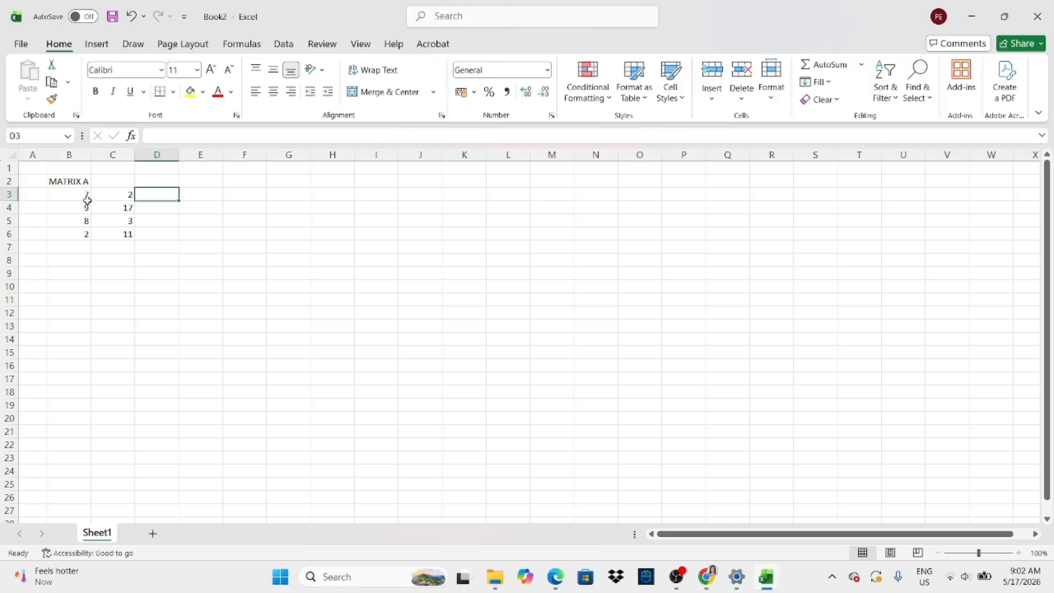
Step: Enter matrix A's third column, 5, 9, 12 and 4, in cells D3 to D6
{"action": "type", "text": "5"}
{"action": "key", "text": "Down"}
{"action": "type", "text": "9"}
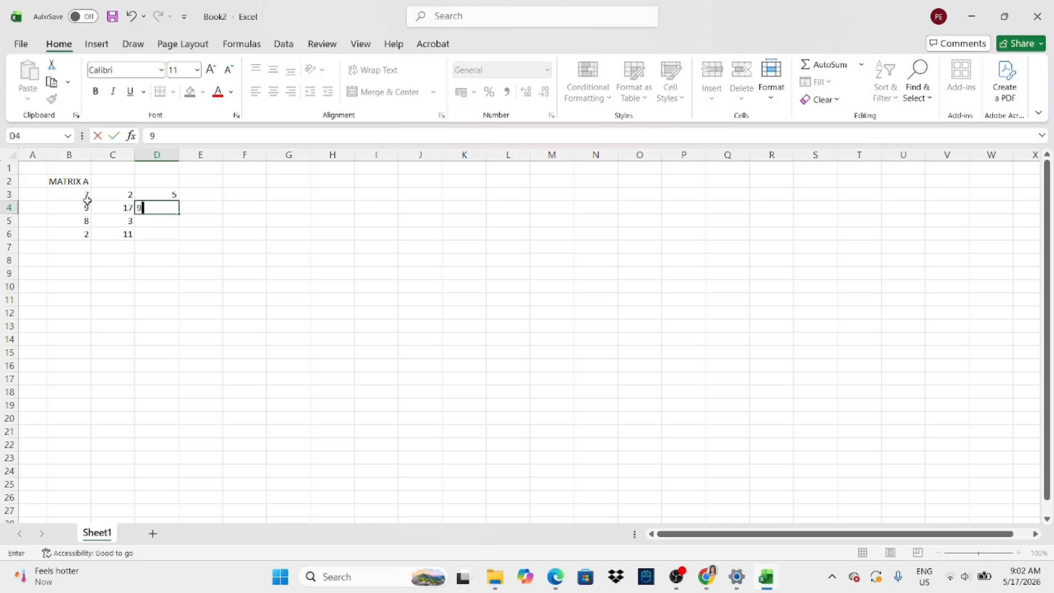
{"action": "key", "text": "Down"}
{"action": "type", "text": "12"}
{"action": "key", "text": "Down"}
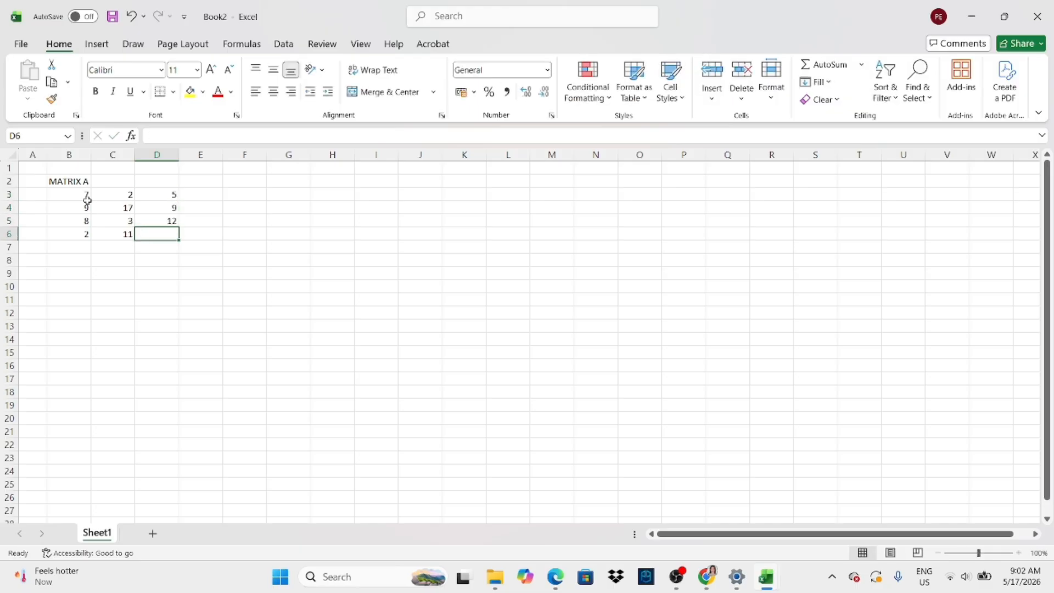
{"action": "type", "text": "4"}
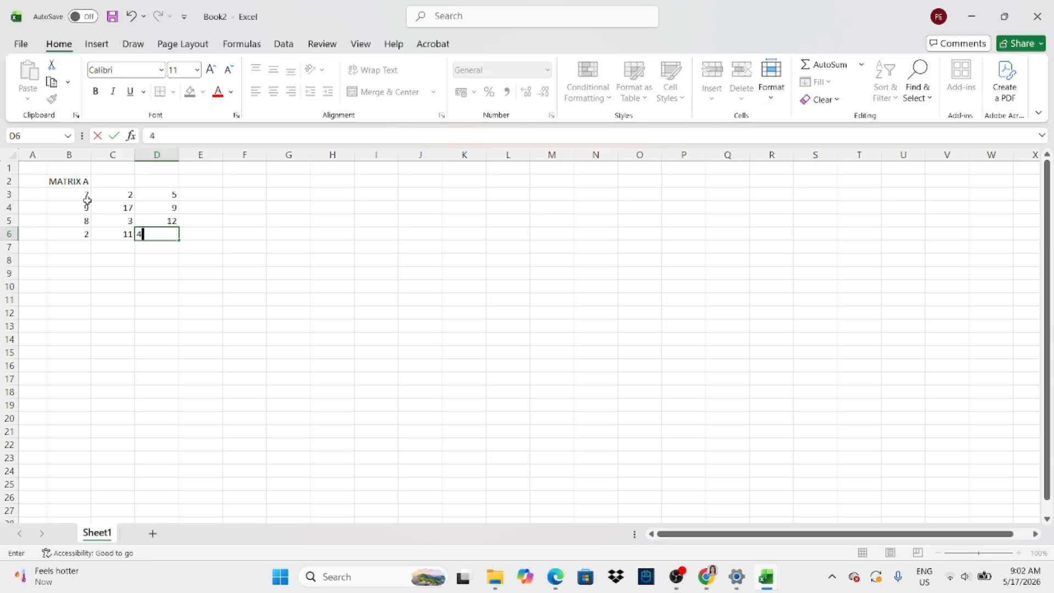
{"action": "key", "text": "Right"}
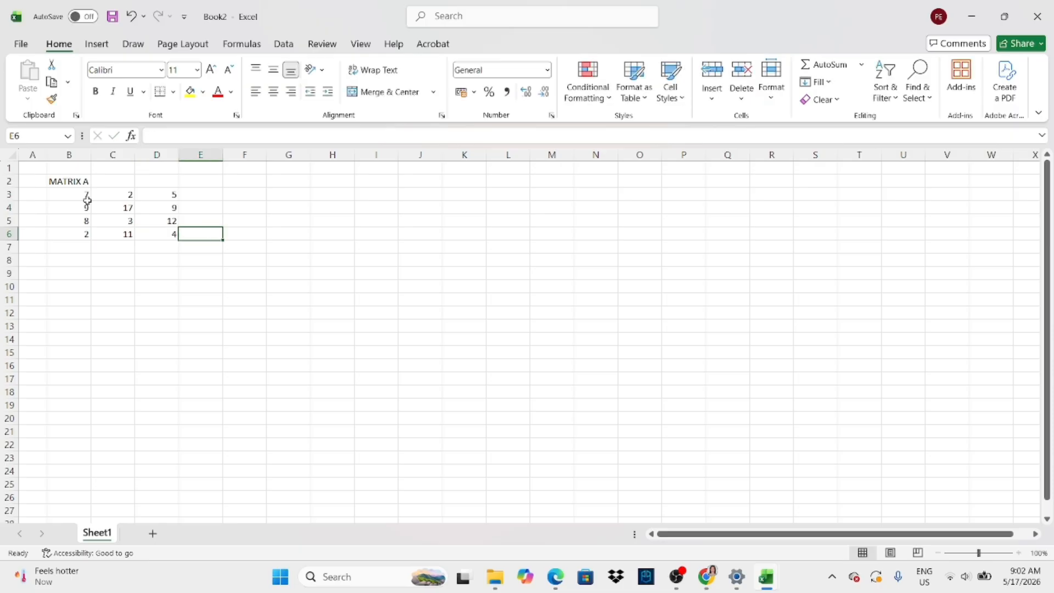
Step: Fill matrix A's fourth column in cells E3 to E6 with 1, 13, 5 and 6
{"action": "type", "text": "6"}
{"action": "key", "text": "Up"}
{"action": "type", "text": "5"}
{"action": "key", "text": "Up"}
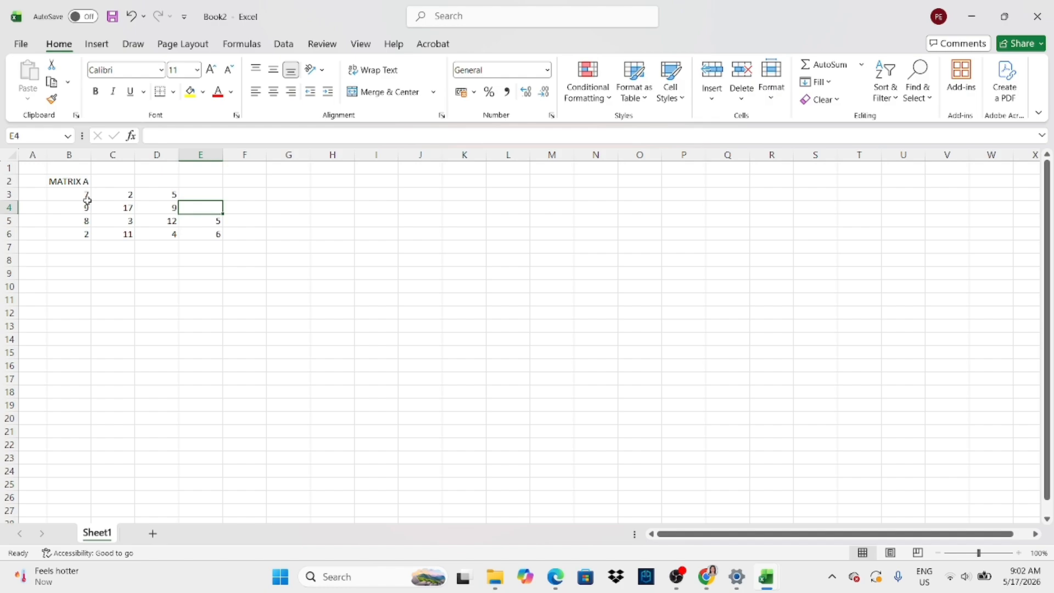
{"action": "type", "text": "13"}
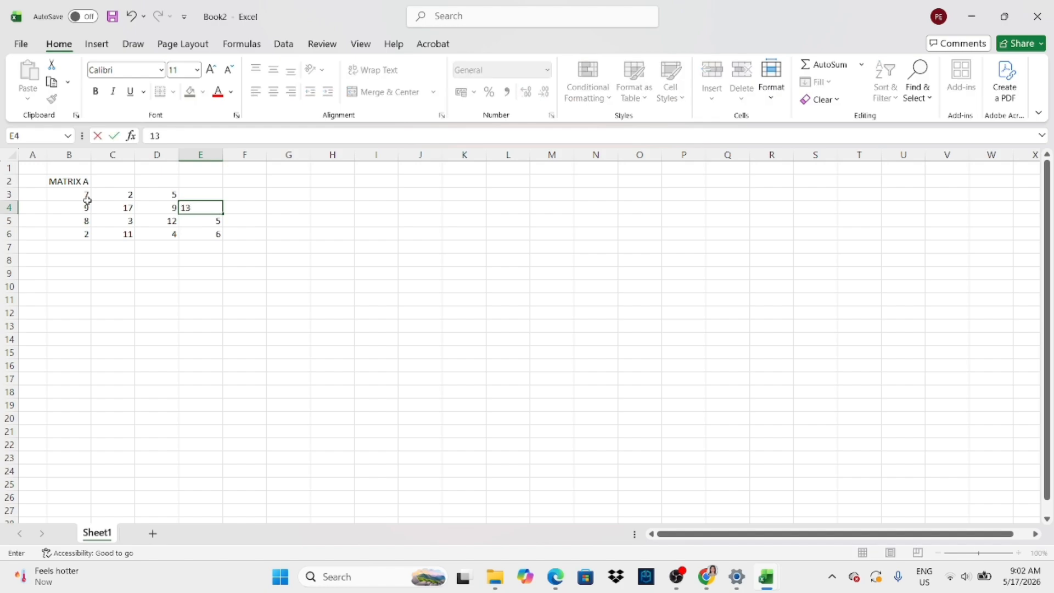
{"action": "key", "text": "Up"}
{"action": "type", "text": "1"}
{"action": "key", "text": "Right"}
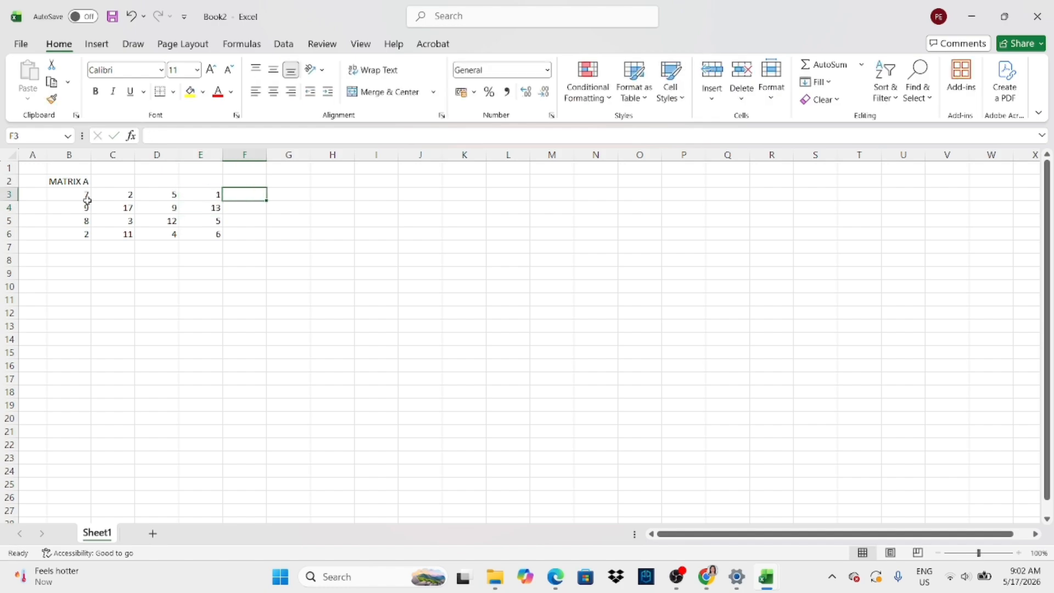
Step: Enter matrix A's fifth column, 8, 4, 12 and 9, in cells F3 to F6
{"action": "type", "text": "8"}
{"action": "key", "text": "Return"}
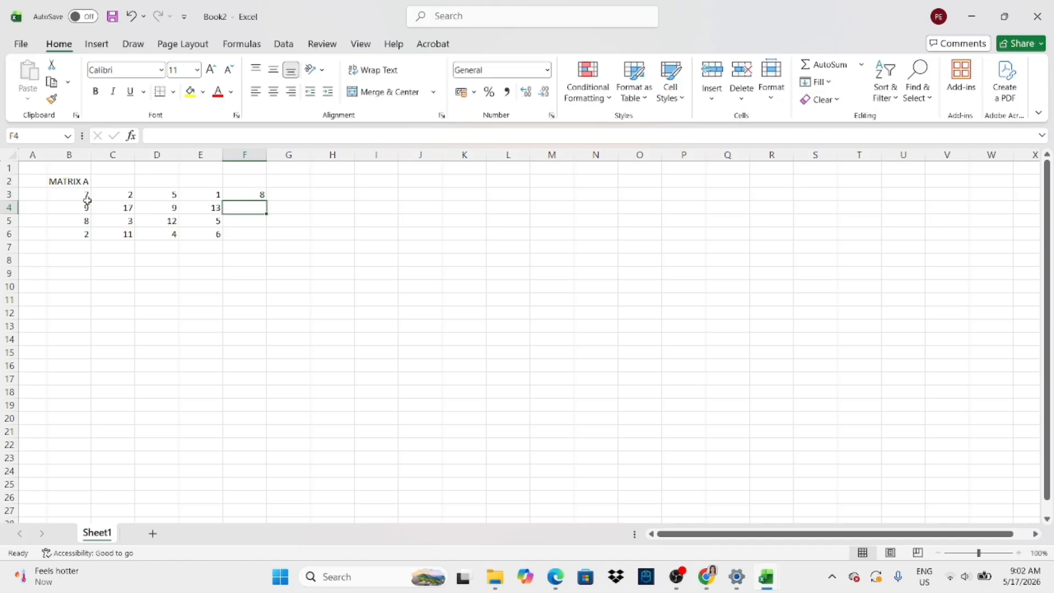
{"action": "type", "text": "4"}
{"action": "key", "text": "Return"}
{"action": "type", "text": "12"}
{"action": "key", "text": "Return"}
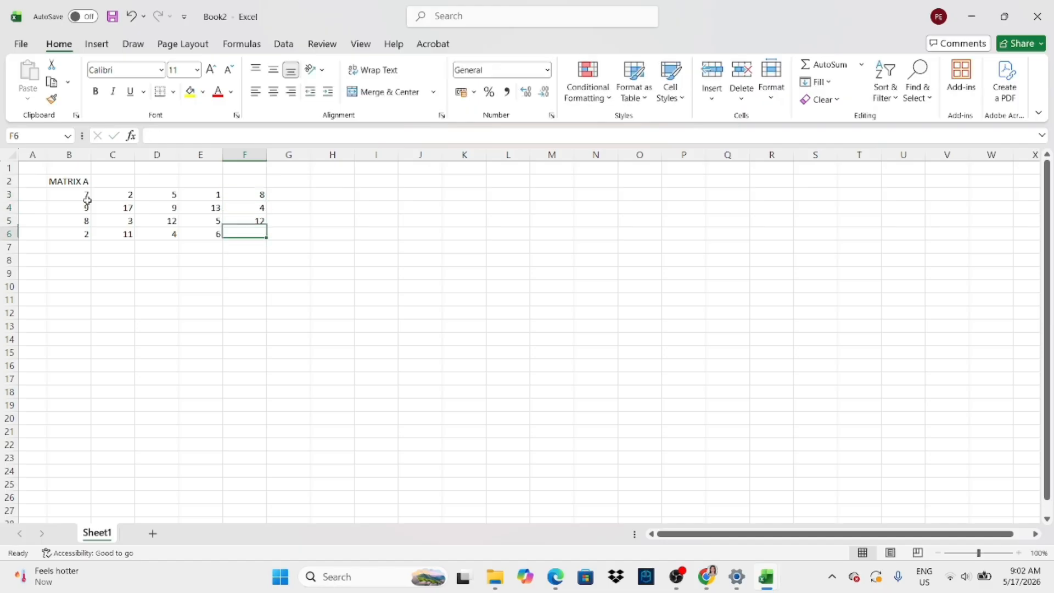
{"action": "type", "text": "9"}
{"action": "key", "text": "Return"}
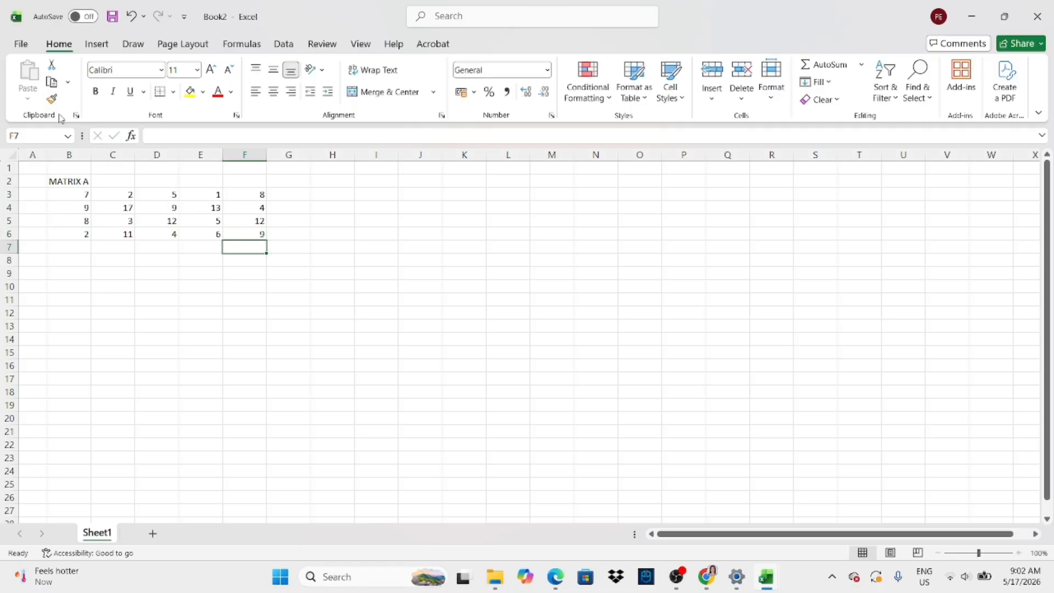
Step: Apply a light gold fill colour to the matrix A values in cells B3 to F6
{"action": "left_click", "coordinate": [80, 193]}
{"action": "left_click_drag", "start_coordinate": [80, 193], "coordinate": [236, 237]}
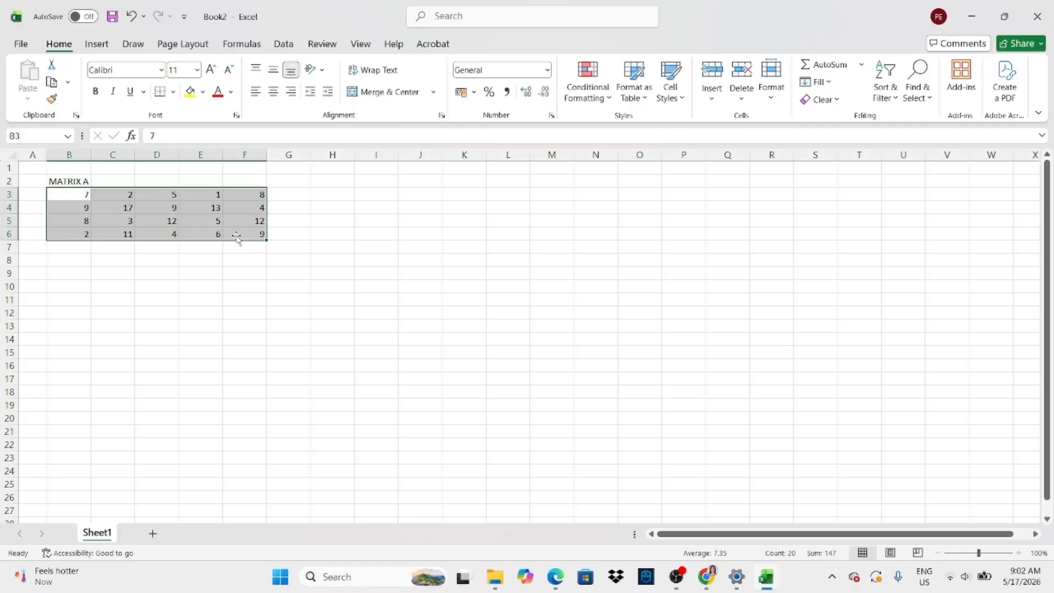
{"action": "left_click", "coordinate": [202, 92]}
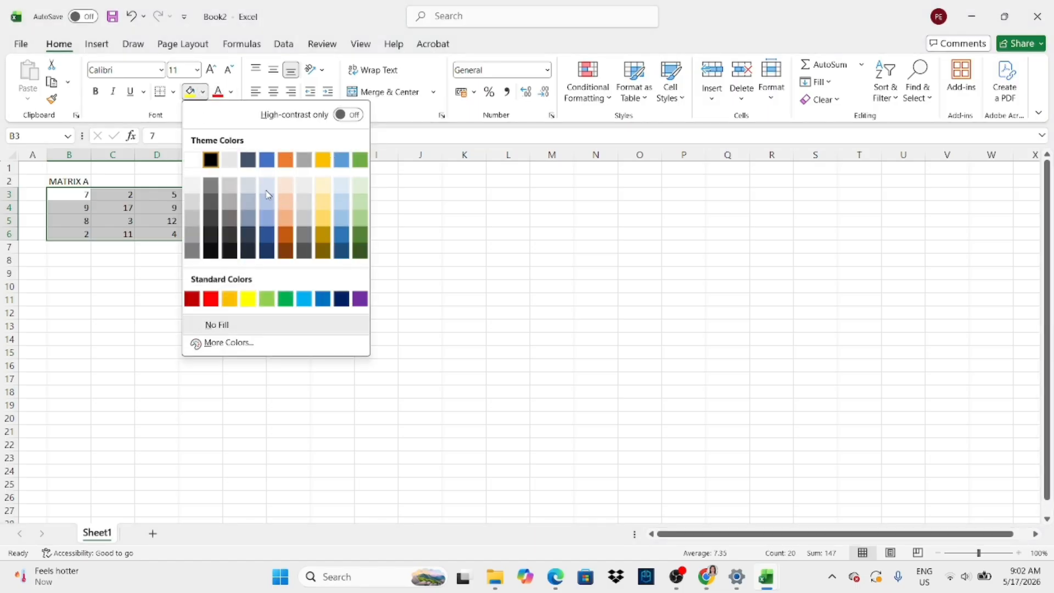
{"action": "left_click", "coordinate": [323, 207]}
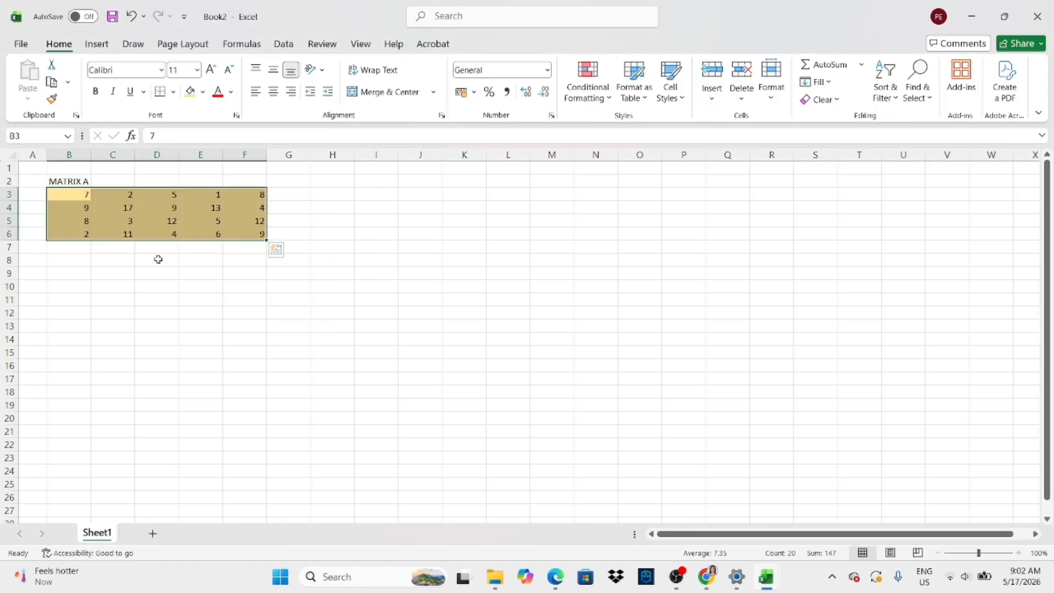
Step: Label cell B9 as MATRIX B, leaving a gap below the matrix A values
{"action": "left_click", "coordinate": [83, 273]}
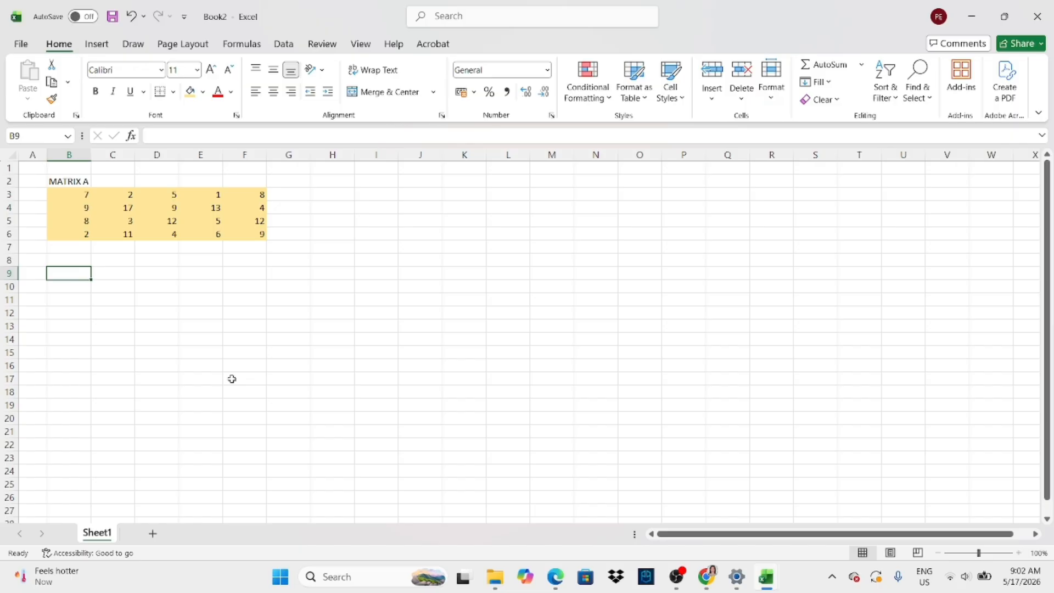
{"action": "type", "text": "MATRIX B"}
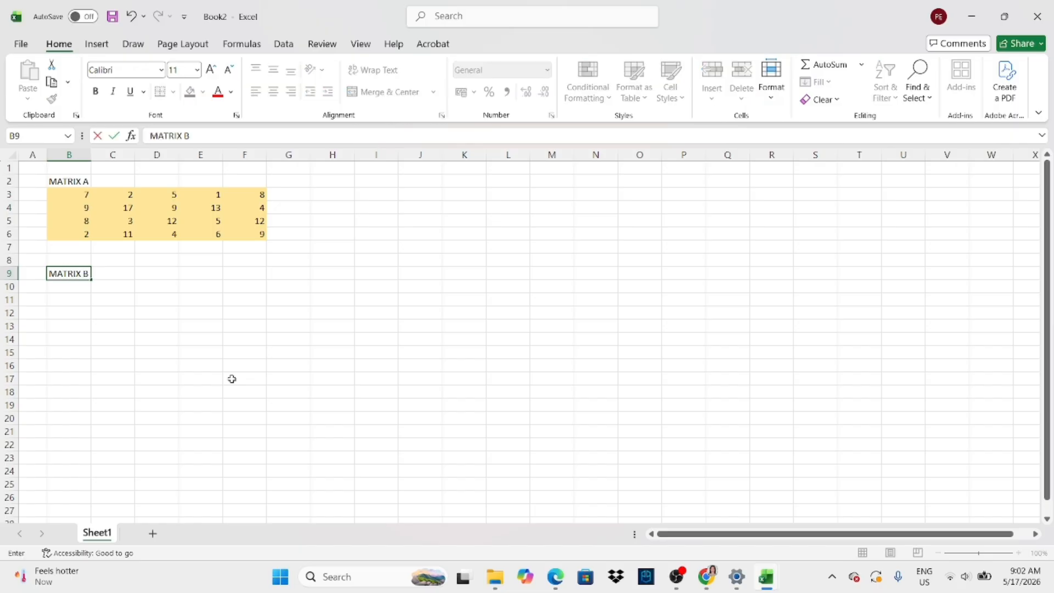
{"action": "key", "text": "Return"}
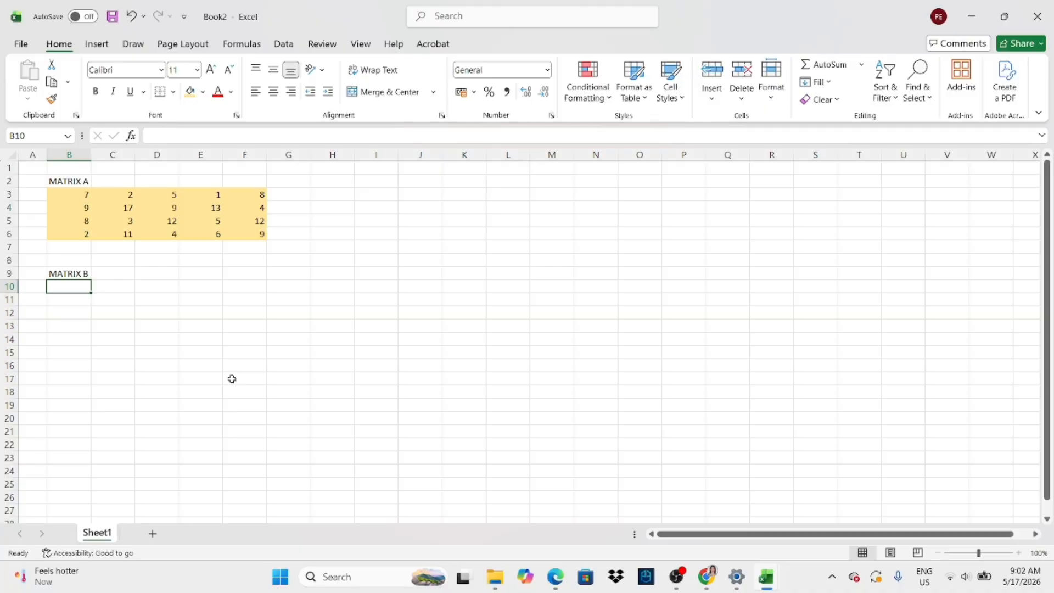
Step: Enter matrix B's first column, 9, 6, 19 and 1, in cells B10 to B13
{"action": "type", "text": "9"}
{"action": "key", "text": "Return"}
{"action": "type", "text": "6"}
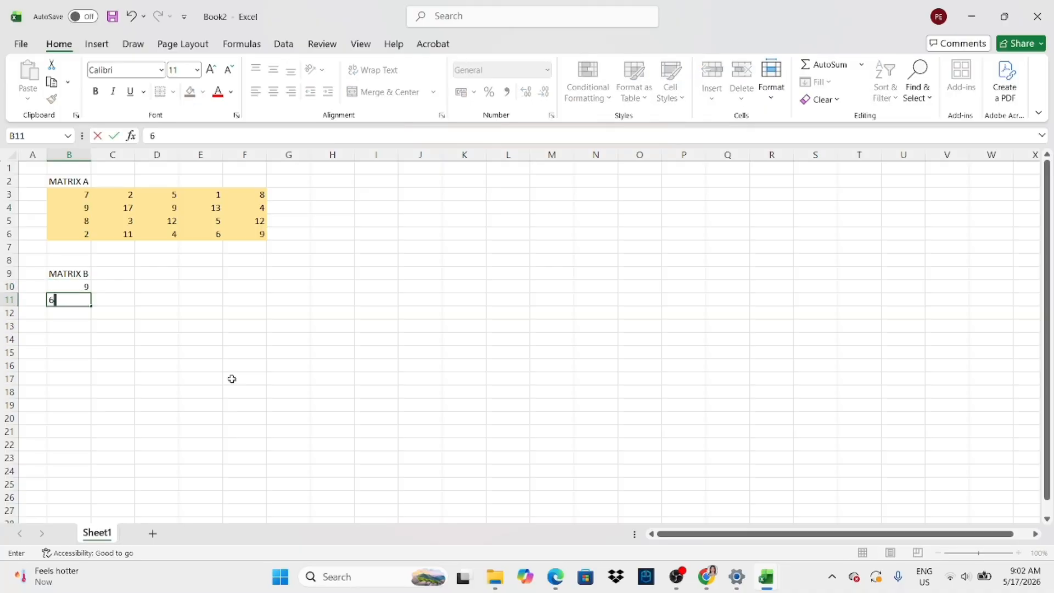
{"action": "key", "text": "Return"}
{"action": "type", "text": "19"}
{"action": "key", "text": "Return"}
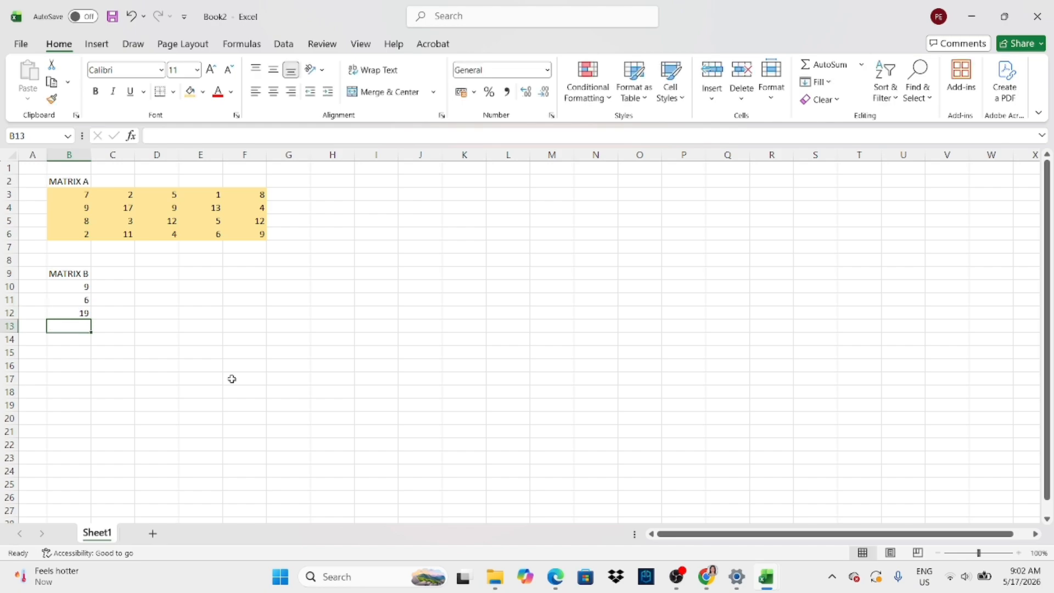
{"action": "type", "text": "1"}
{"action": "key", "text": "Return"}
Step: Fill matrix B's second column in cells C10 to C13 with 18, 3, 4 and 14
{"action": "key", "text": "Right"}
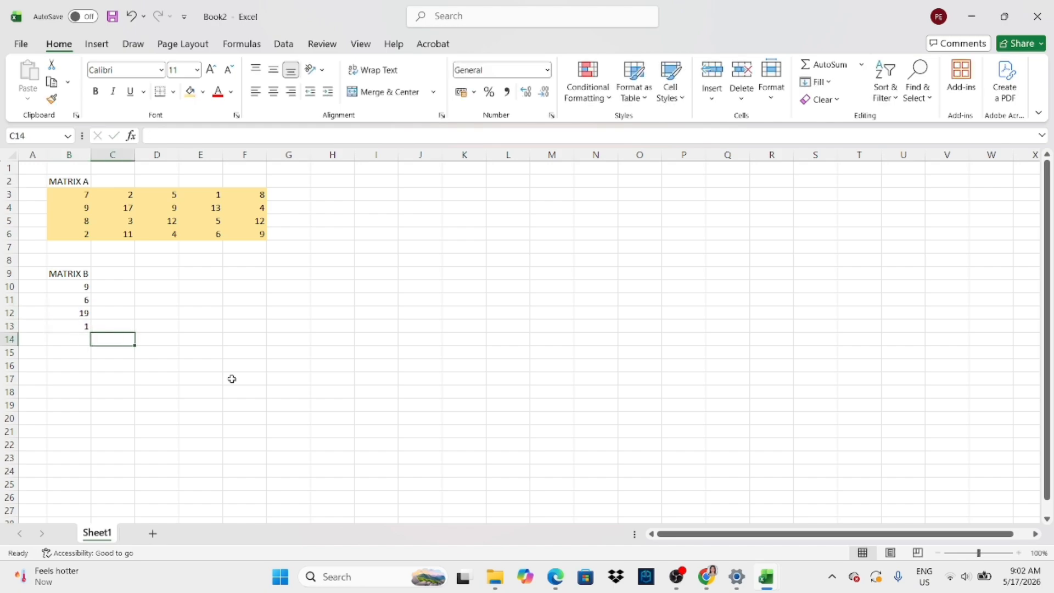
{"action": "key", "text": "Up"}
{"action": "type", "text": "14"}
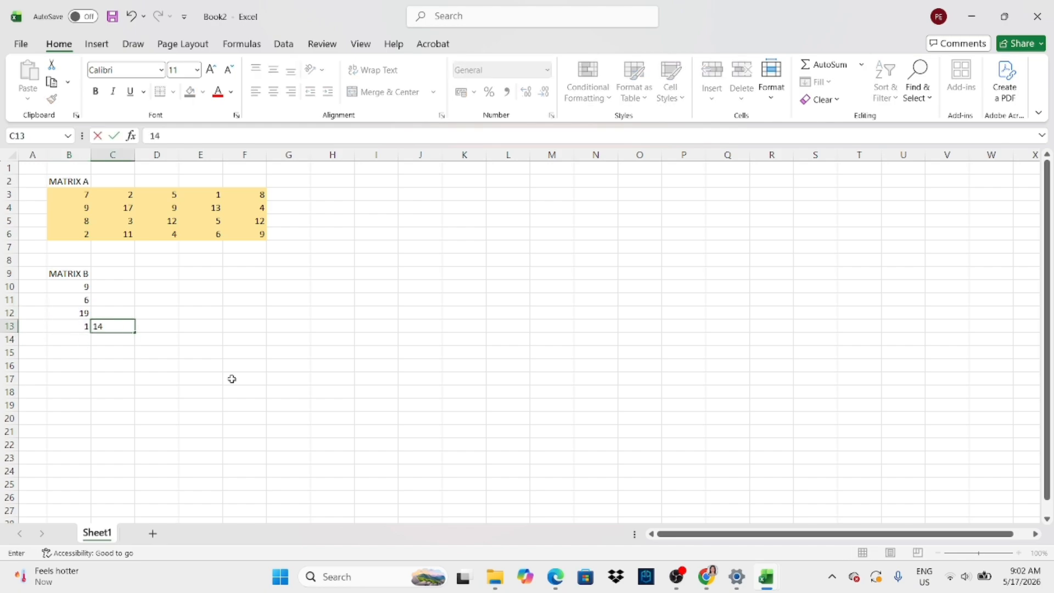
{"action": "key", "text": "Up"}
{"action": "type", "text": "4"}
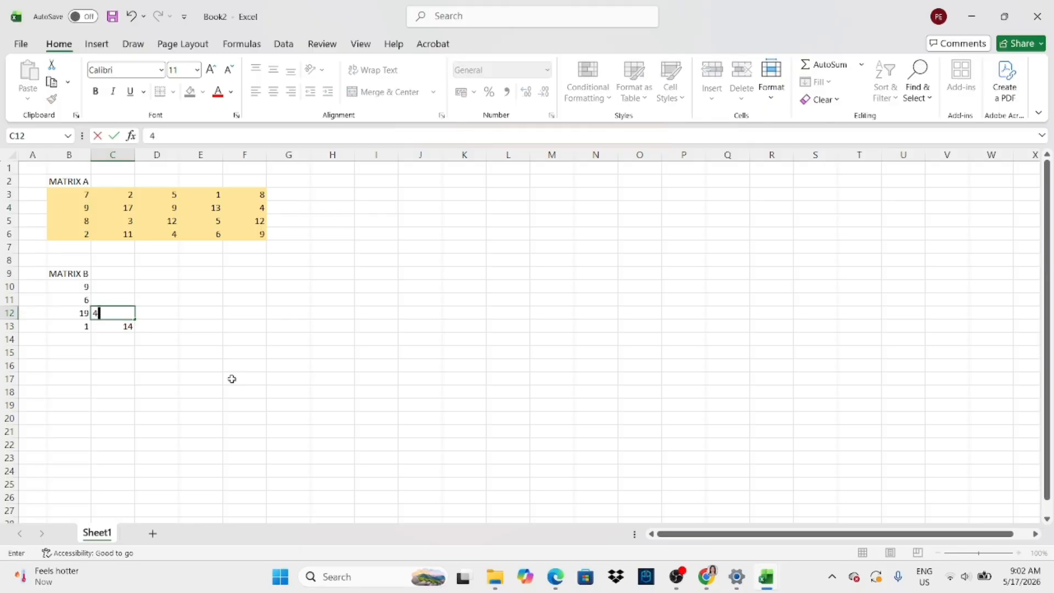
{"action": "key", "text": "Up"}
{"action": "type", "text": "3"}
{"action": "key", "text": "Up"}
{"action": "type", "text": "1"}
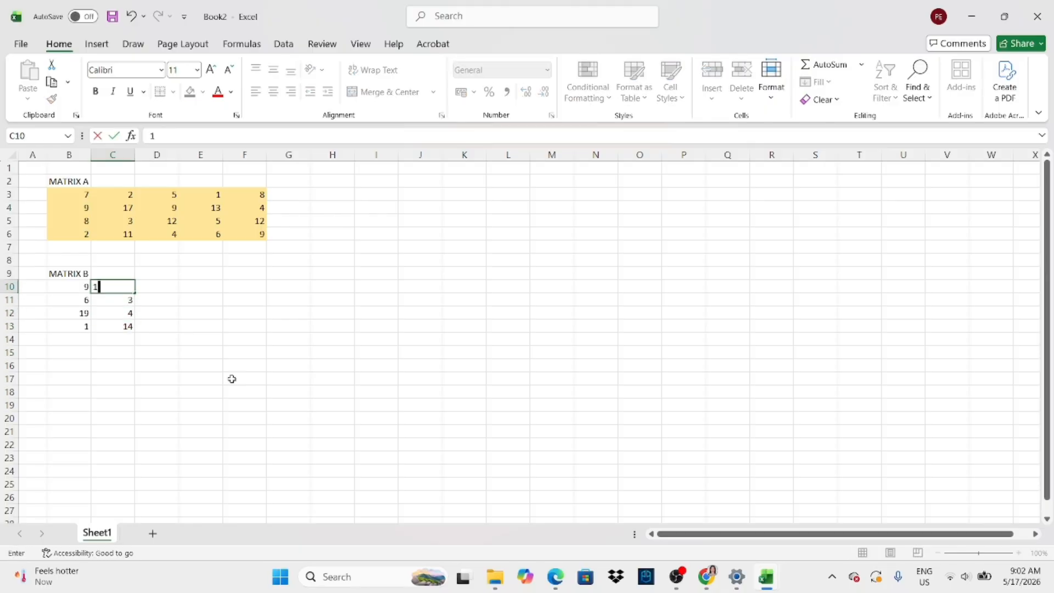
{"action": "key", "text": "Right"}
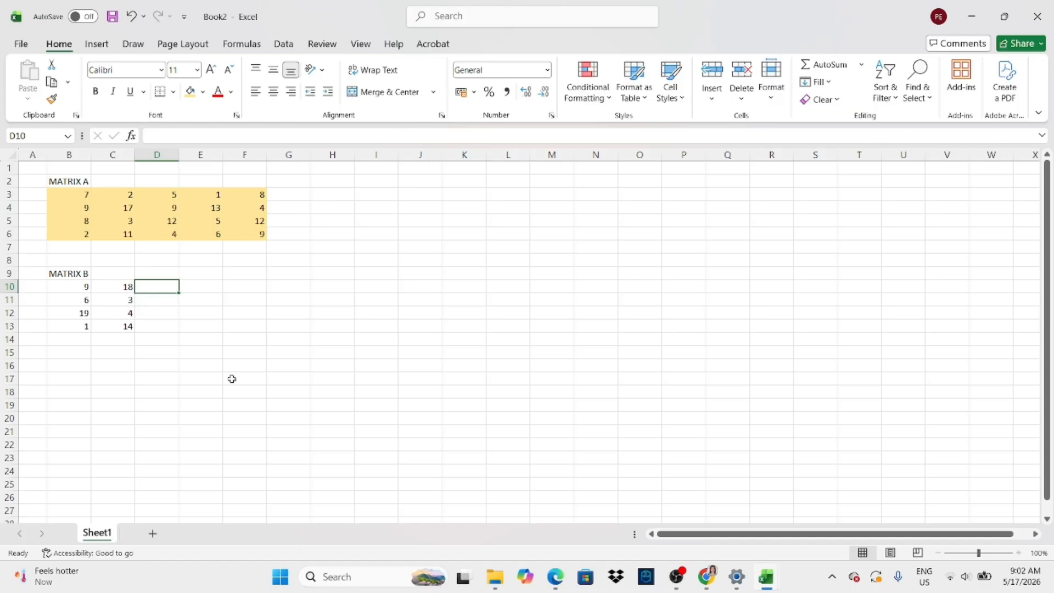
Step: Enter matrix B's third column, 4, 2, 5 and 2, in cells D10 to D13
{"action": "type", "text": "4"}
{"action": "key", "text": "Return"}
{"action": "type", "text": "2"}
{"action": "key", "text": "Return"}
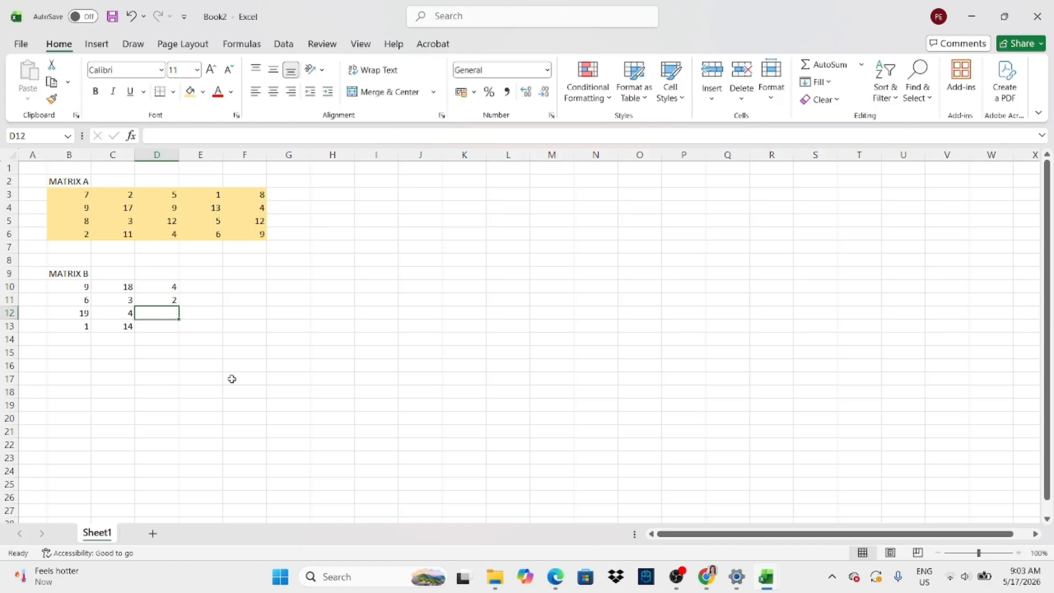
{"action": "type", "text": "5"}
{"action": "key", "text": "Return"}
{"action": "type", "text": "2"}
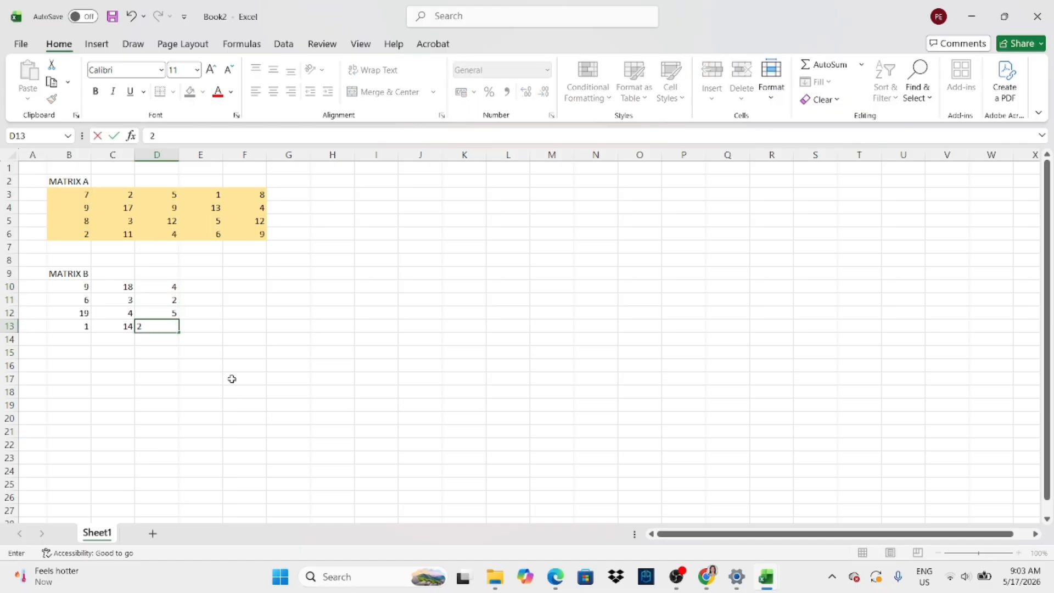
{"action": "key", "text": "Right"}
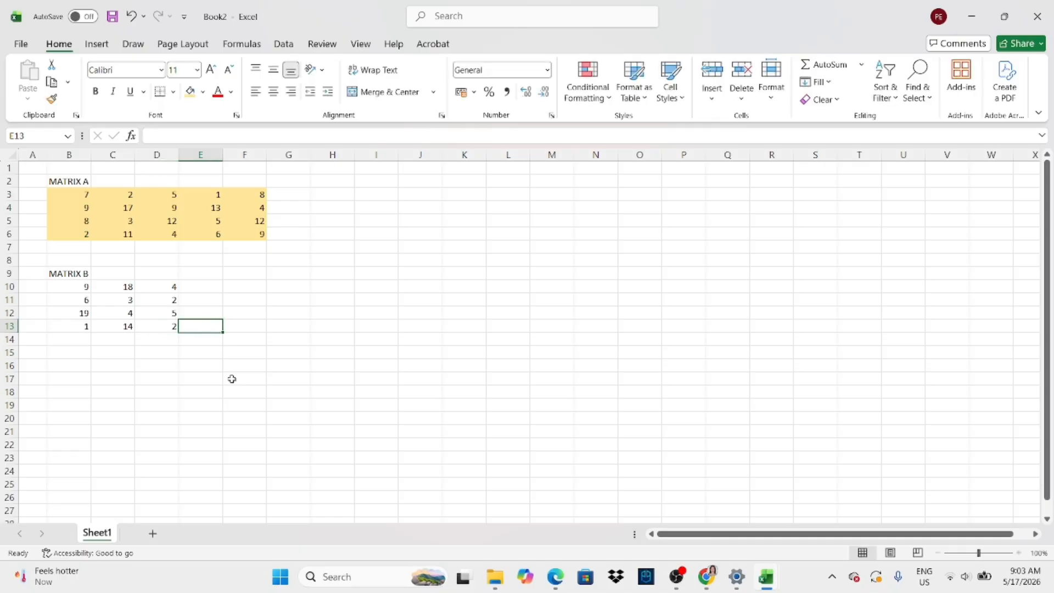
Step: Fill matrix B's fourth column in cells E10 to E13 with 7, 15, 9 and 5
{"action": "type", "text": "5"}
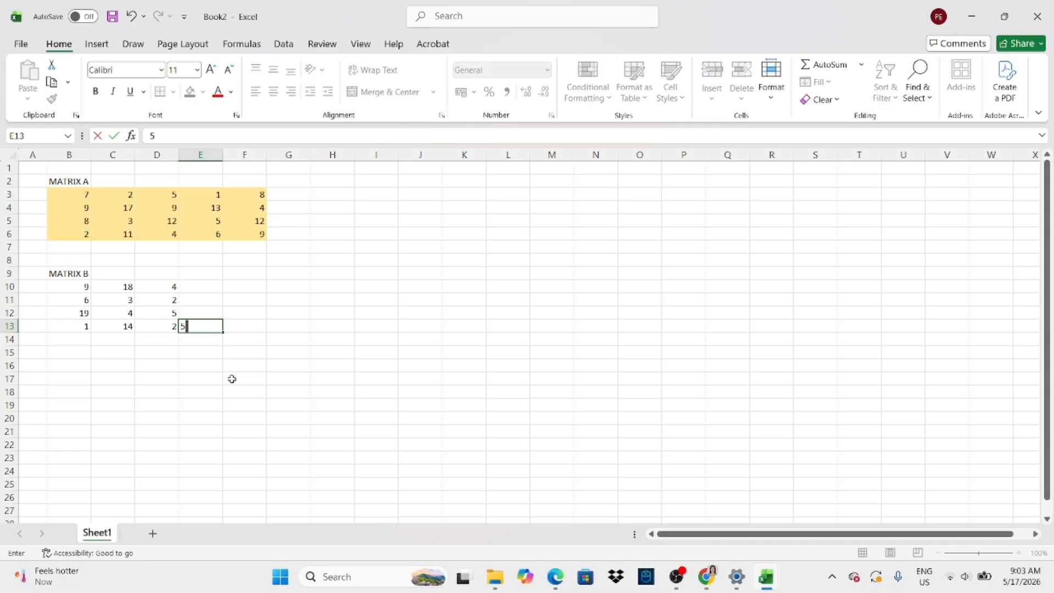
{"action": "key", "text": "Up"}
{"action": "type", "text": "9"}
{"action": "key", "text": "Up"}
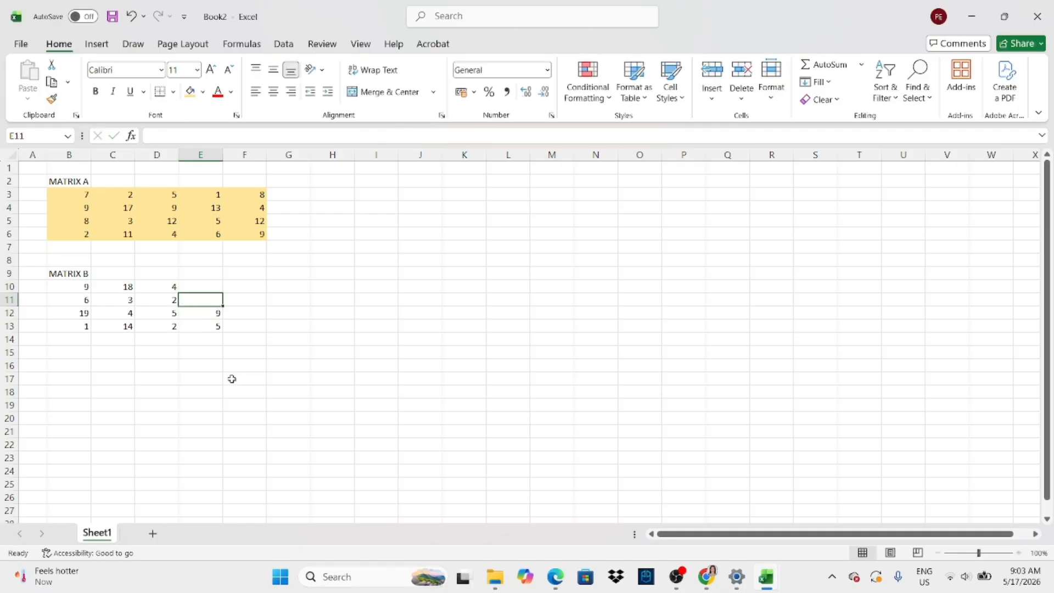
{"action": "type", "text": "15"}
{"action": "key", "text": "Up"}
{"action": "type", "text": "7"}
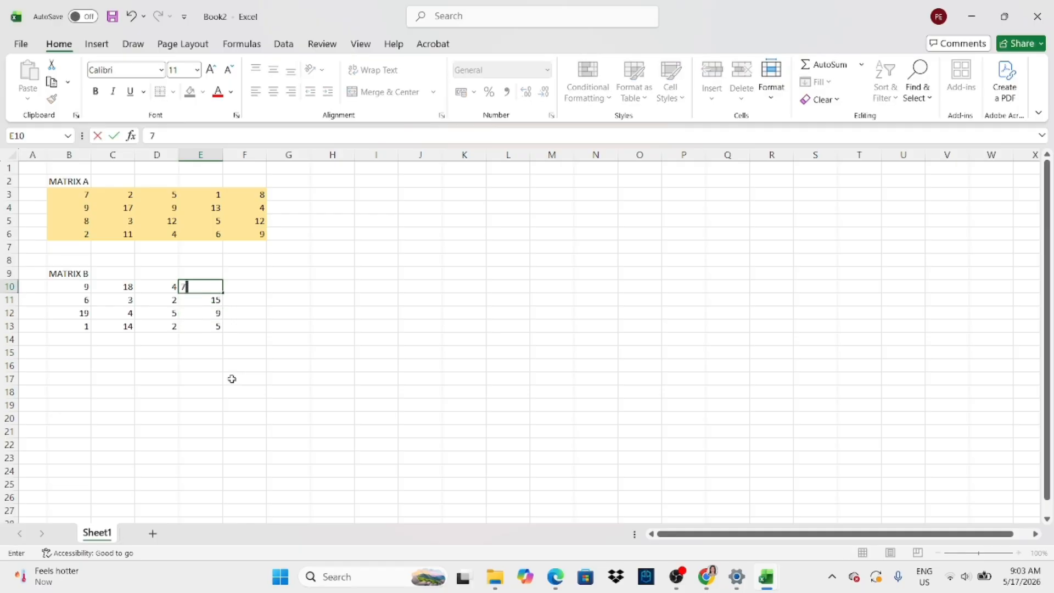
{"action": "key", "text": "Right"}
Step: Enter matrix B's fifth column, 11, 9, 12 and 17, in cells F10 to F13
{"action": "type", "text": "11"}
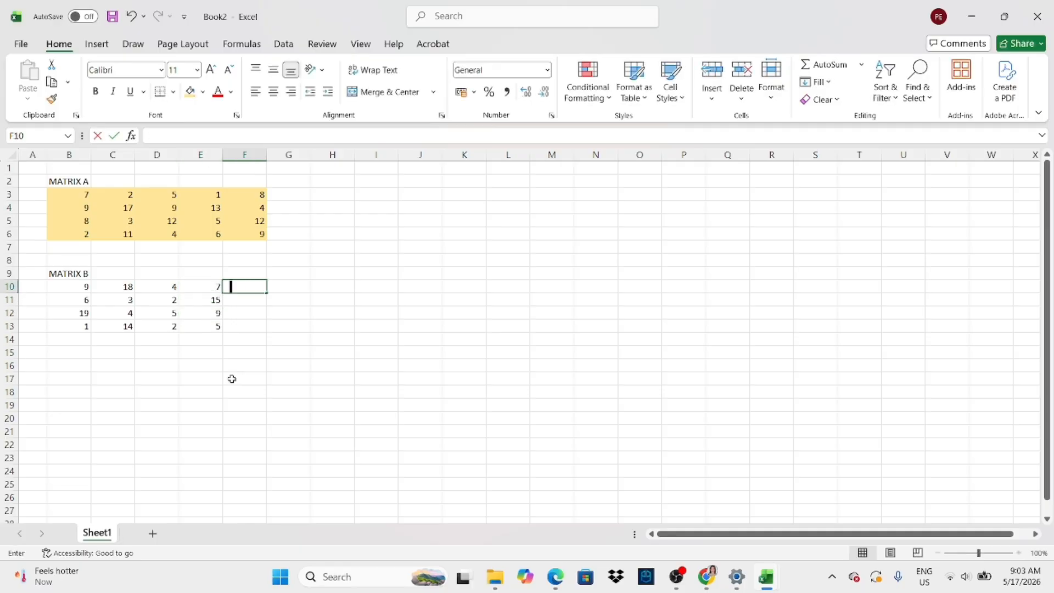
{"action": "key", "text": "Return"}
{"action": "type", "text": "9"}
{"action": "key", "text": "Return"}
{"action": "type", "text": "12"}
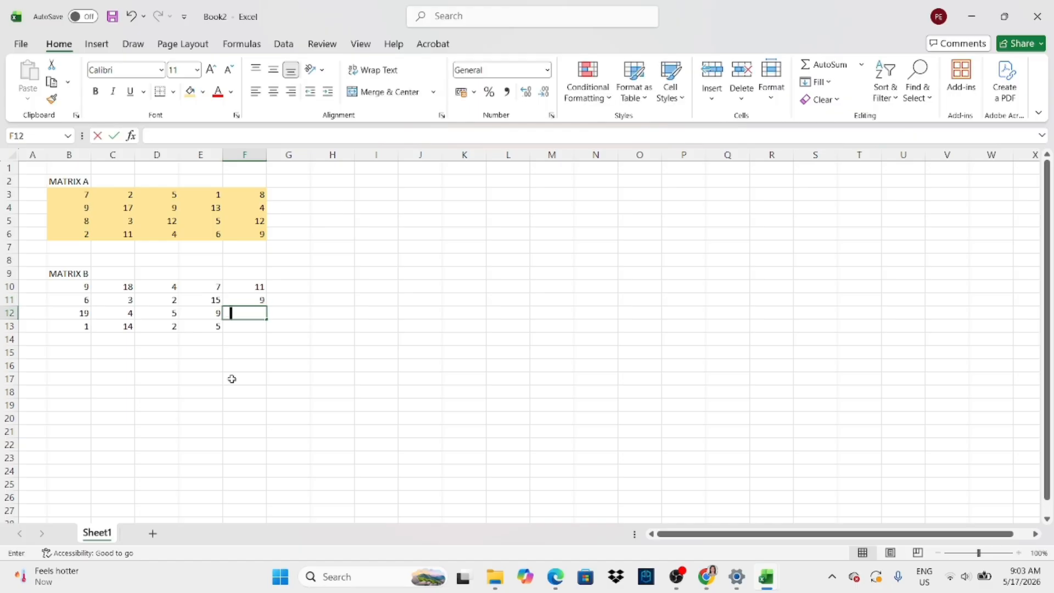
{"action": "key", "text": "Return"}
{"action": "type", "text": "17"}
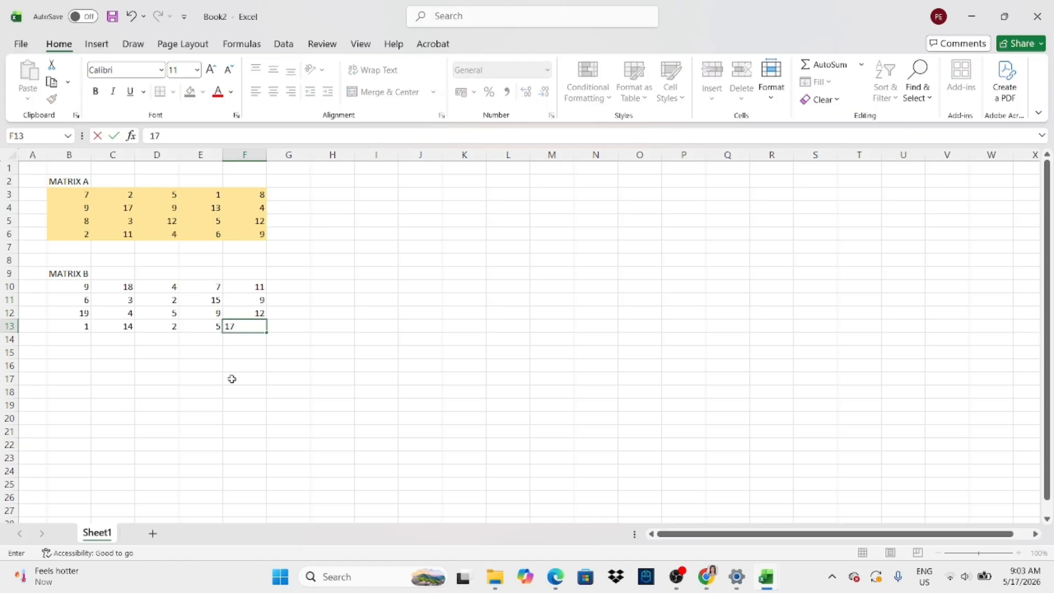
Step: Apply a light orange fill colour to the matrix B values in cells B10 to F13
{"action": "left_click_drag", "start_coordinate": [81, 286], "coordinate": [233, 325]}
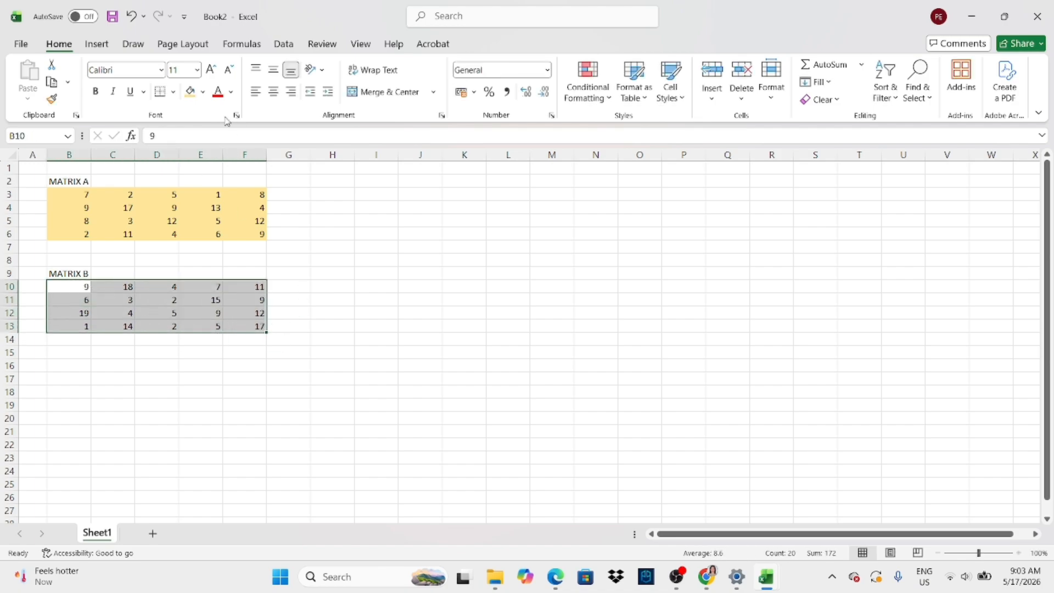
{"action": "left_click", "coordinate": [203, 92]}
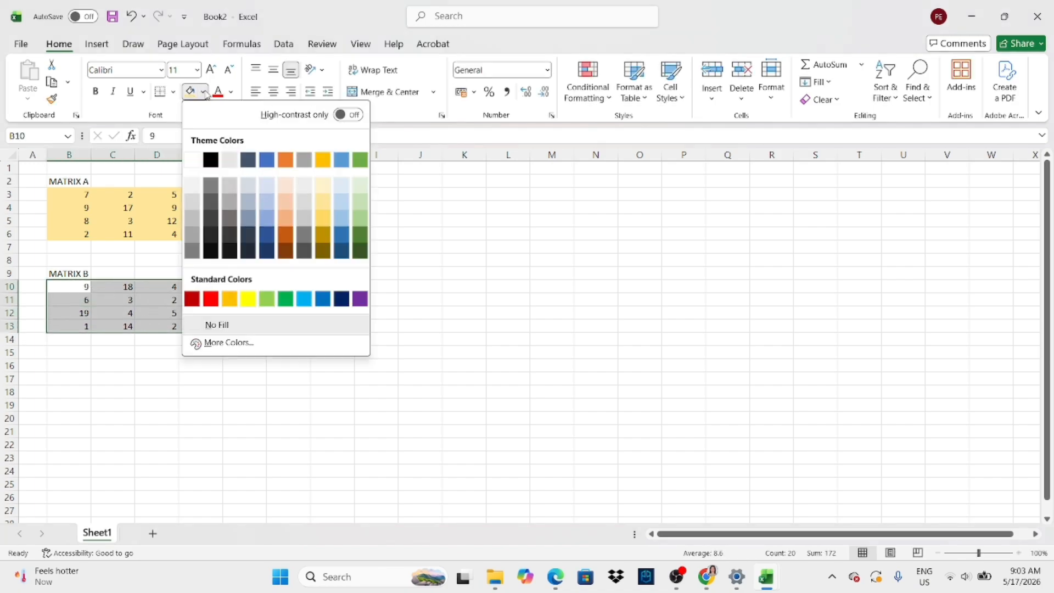
{"action": "left_click", "coordinate": [284, 211]}
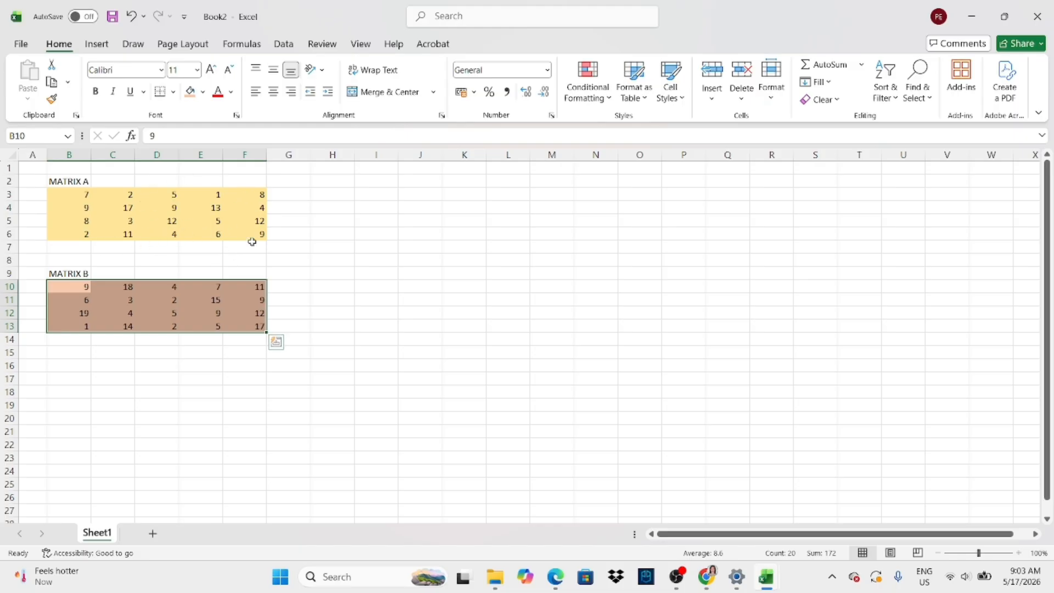
Step: Check the first operation to solve in the PDF problem in Chrome, and label cell H2 in Excel as A+B
{"action": "left_click", "coordinate": [337, 196]}
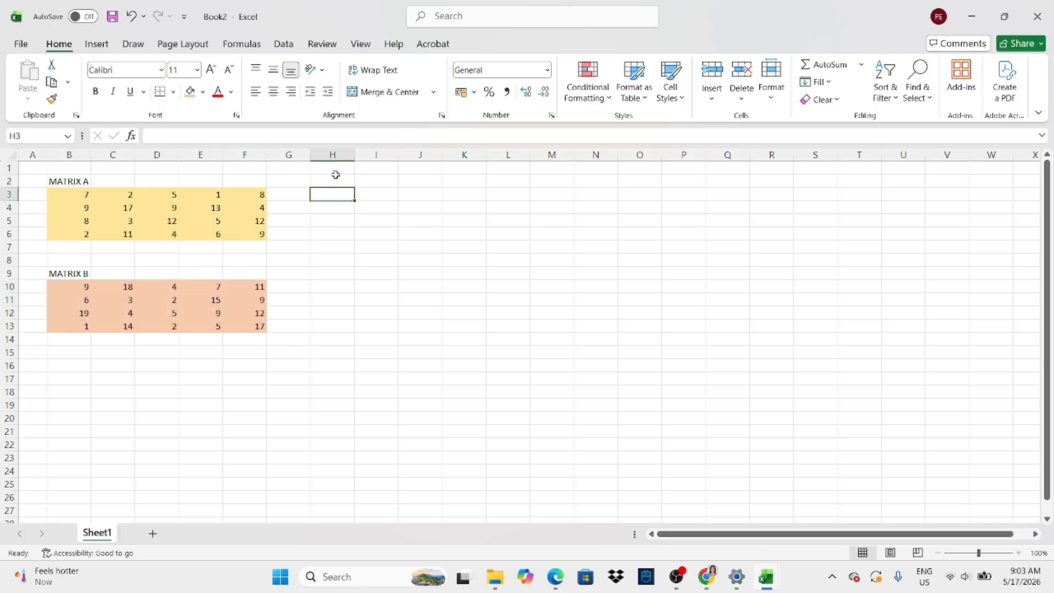
{"action": "left_click", "coordinate": [333, 180]}
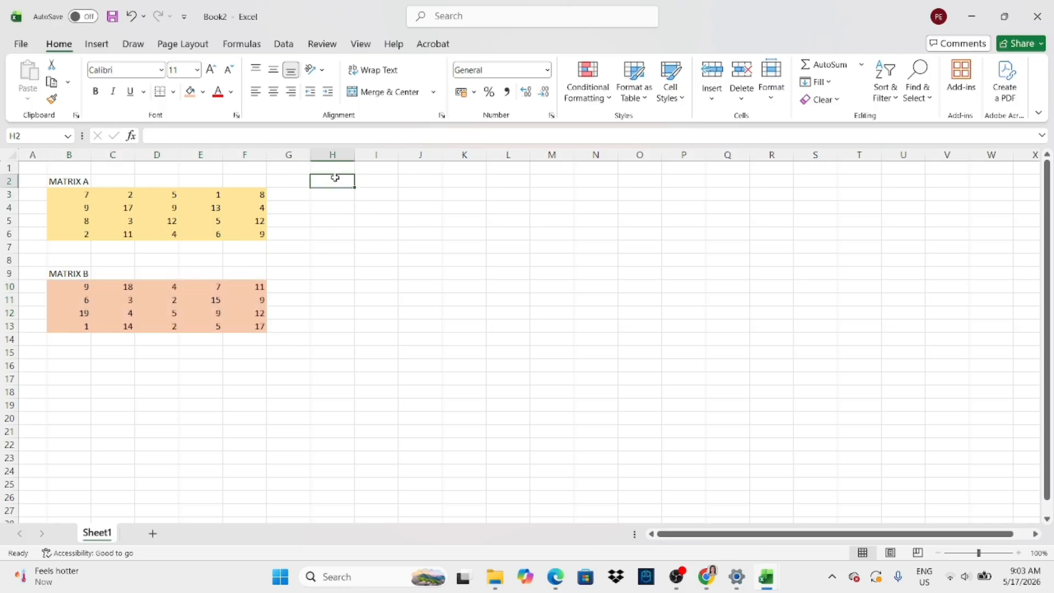
{"action": "left_click", "coordinate": [708, 577]}
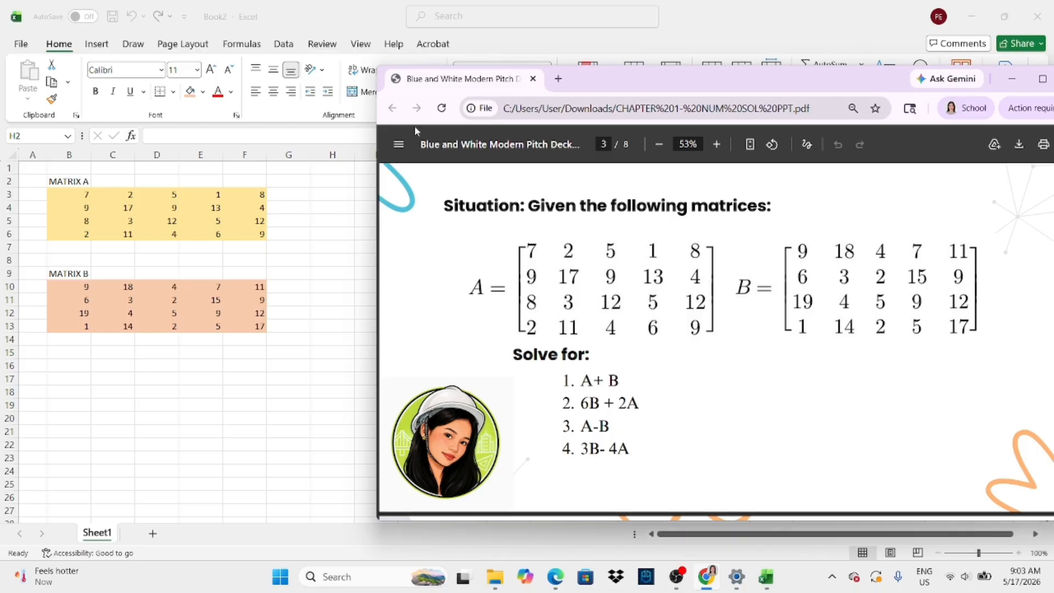
{"action": "left_click", "coordinate": [706, 576]}
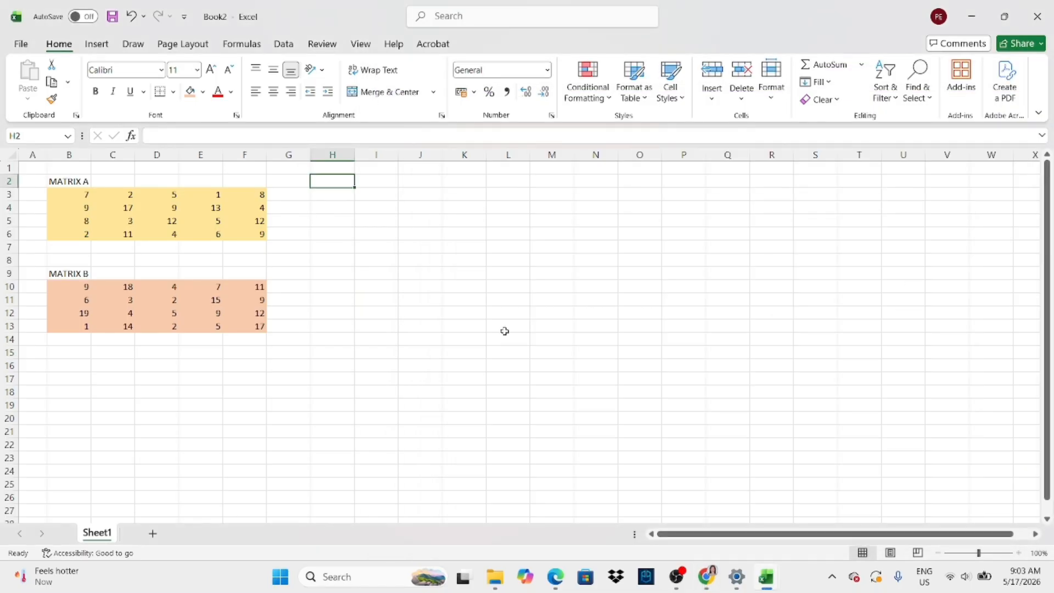
{"action": "type", "text": "A"}
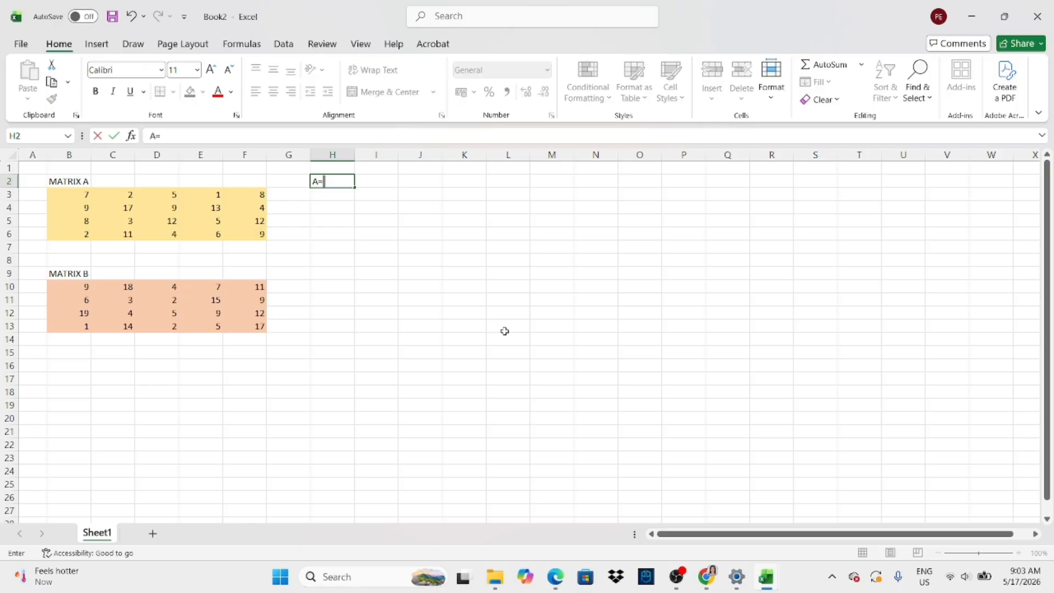
{"action": "type", "text": "+B"}
{"action": "key", "text": "Return"}
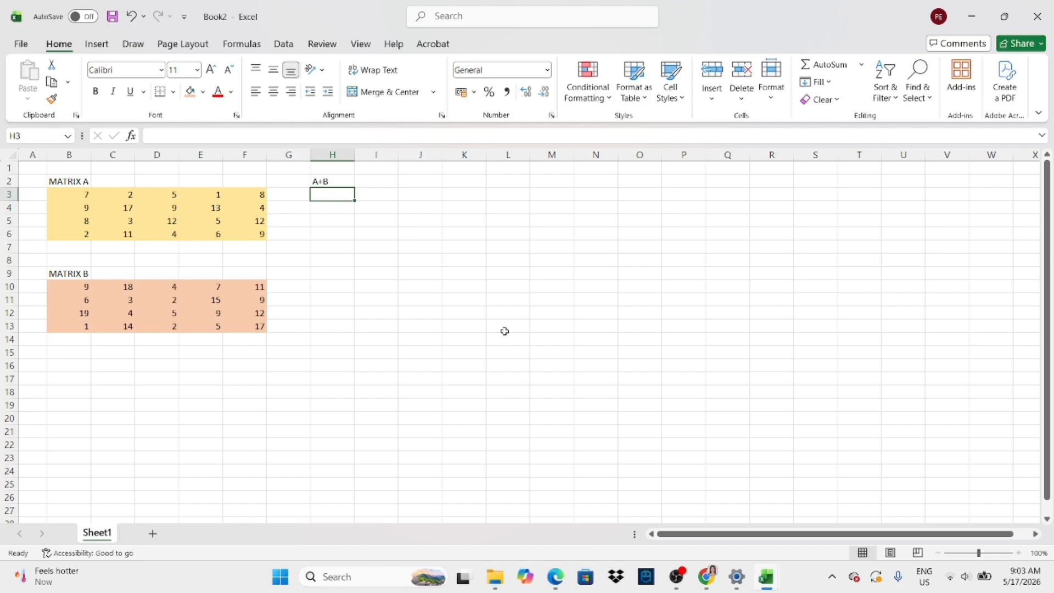
Step: Add matrices A and B with the array formula =B3:F6+B10:F13 in cell H3
{"action": "type", "text": "="}
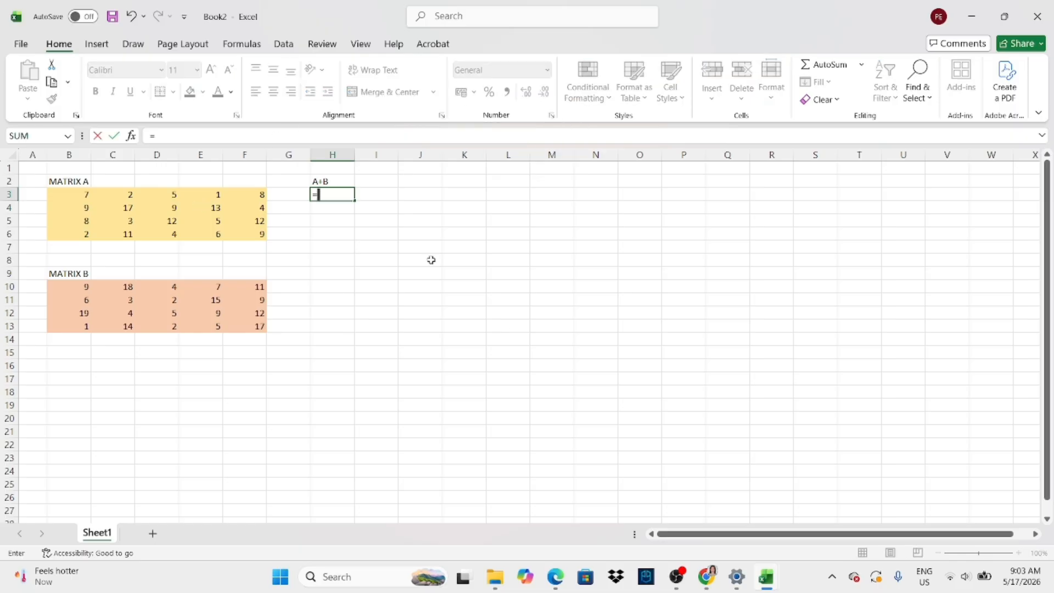
{"action": "left_click", "coordinate": [90, 195]}
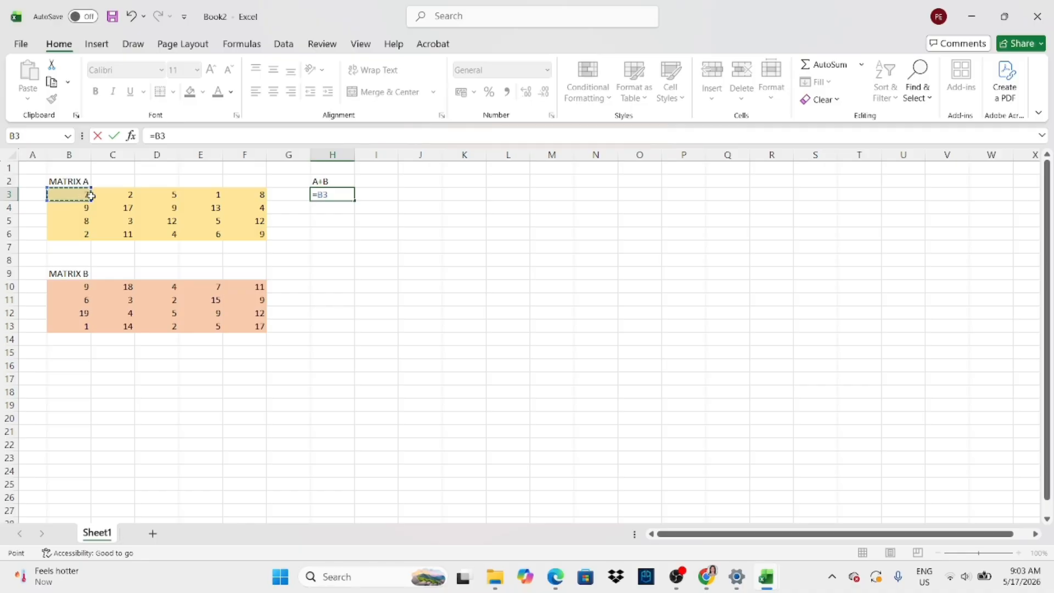
{"action": "left_click_drag", "start_coordinate": [91, 196], "coordinate": [239, 229]}
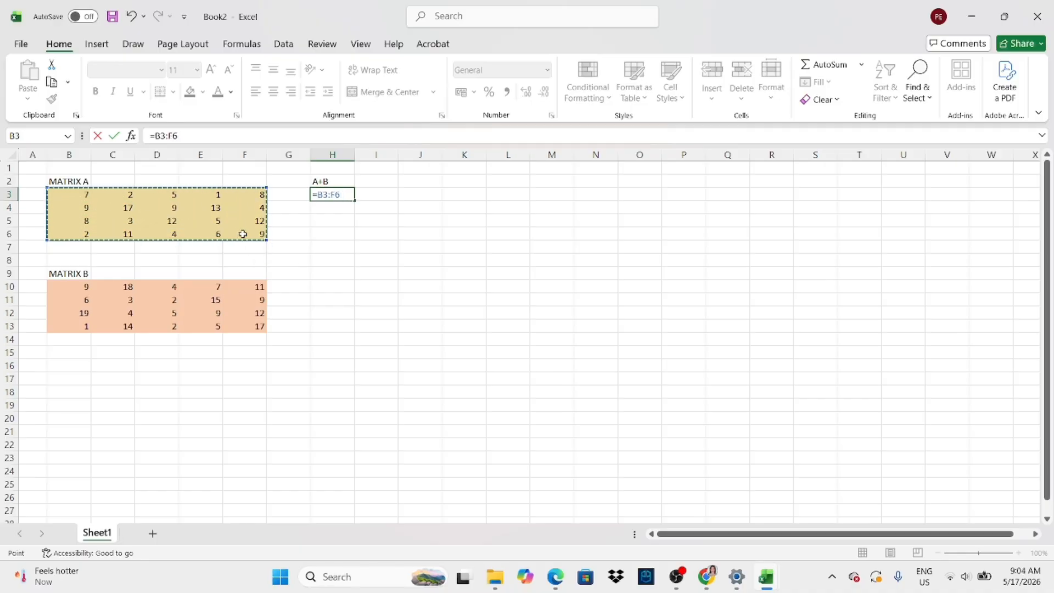
{"action": "type", "text": "+"}
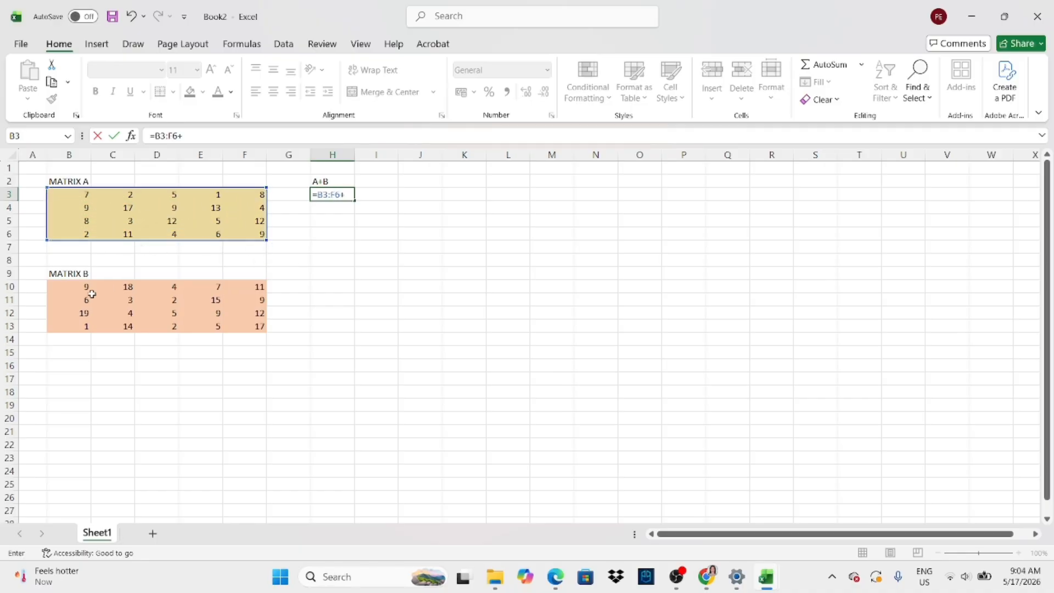
{"action": "left_click_drag", "start_coordinate": [77, 285], "coordinate": [235, 325]}
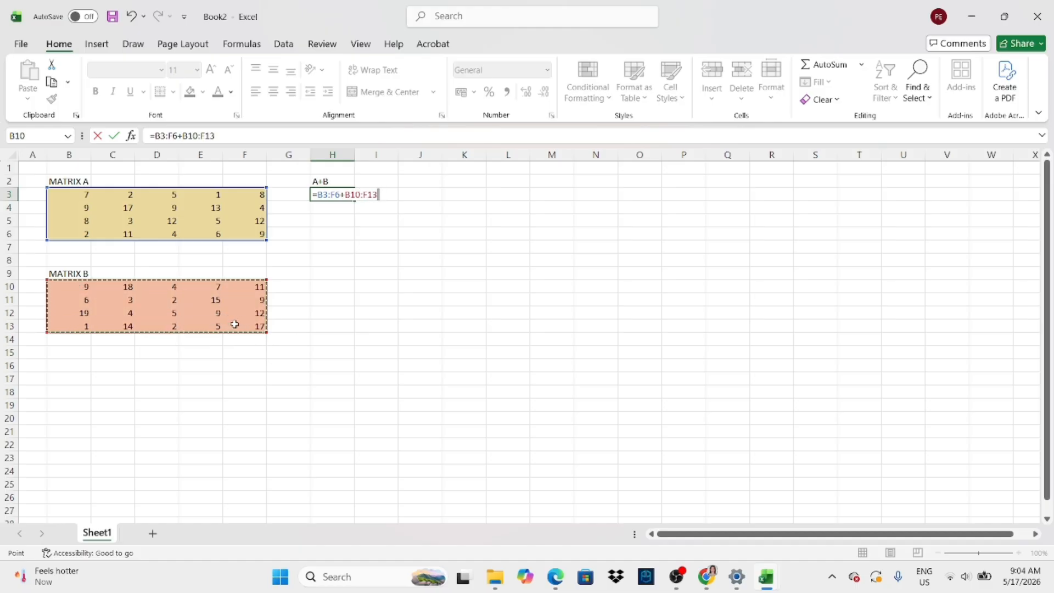
{"action": "key", "text": "Return"}
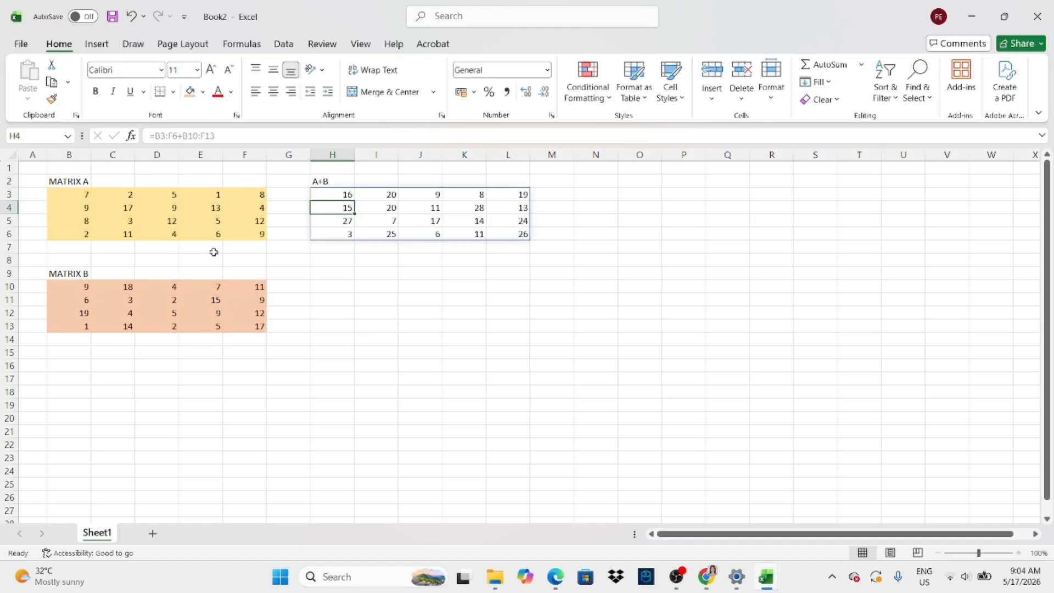
{"action": "left_click", "coordinate": [329, 193]}
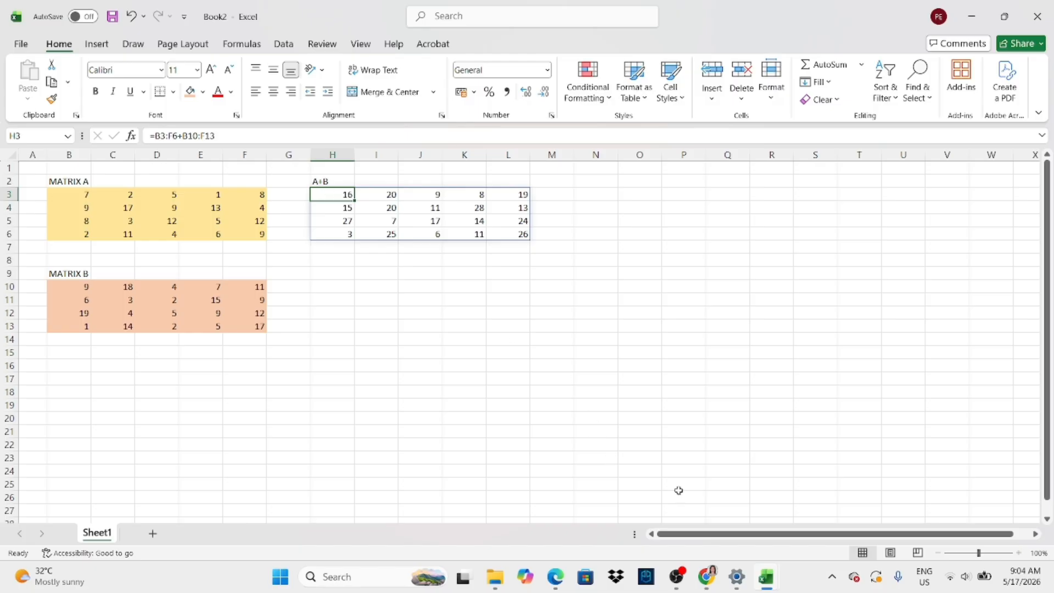
Step: Compare the A+B result in Excel with the manually computed A+B answer in the PDF in Chrome
{"action": "mouse_move", "coordinate": [708, 576]}
{"action": "left_click", "coordinate": [724, 512]}
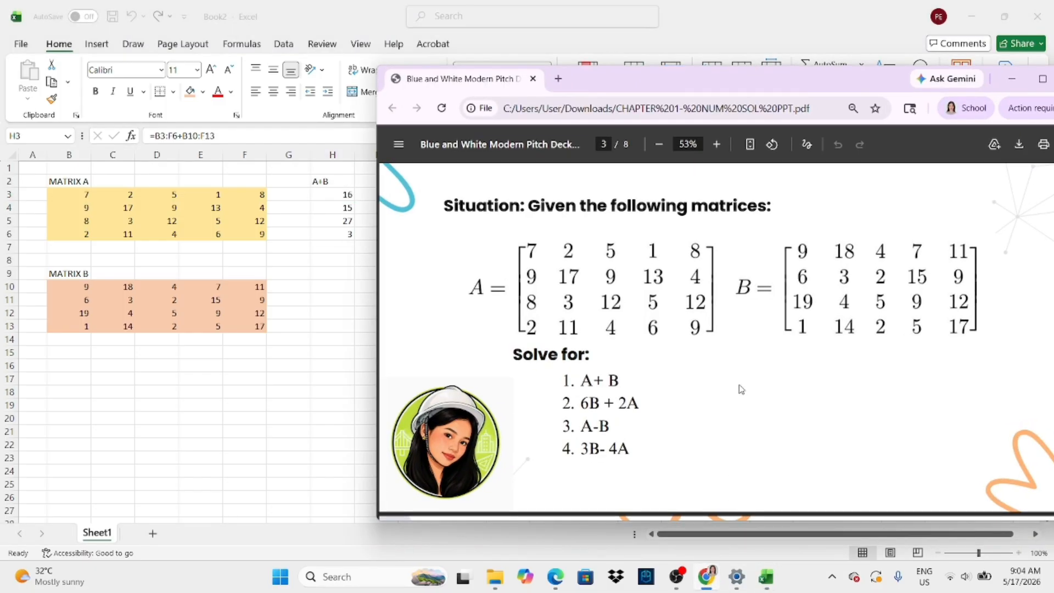
{"action": "scroll", "coordinate": [741, 389], "scroll_direction": "down", "scroll_amount": 5}
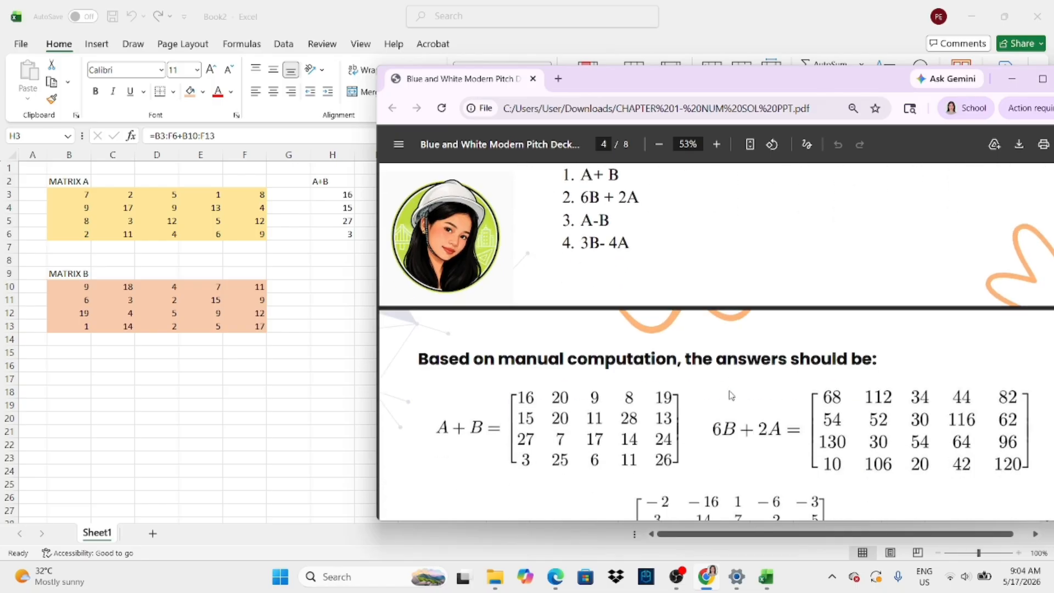
{"action": "scroll", "coordinate": [730, 396], "scroll_direction": "down", "scroll_amount": 5}
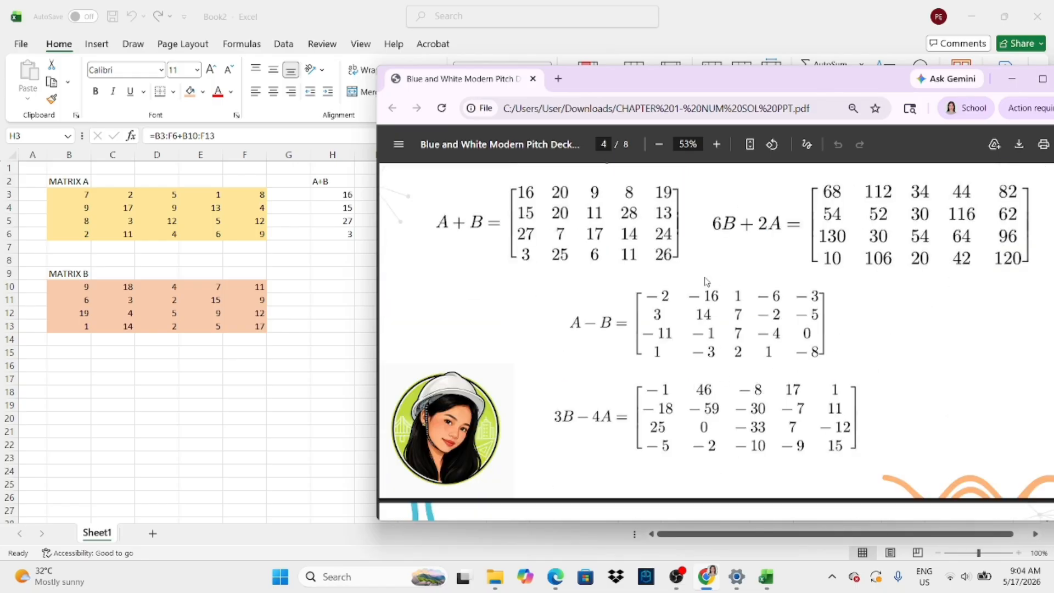
{"action": "left_click_drag", "start_coordinate": [693, 128], "coordinate": [593, 285]}
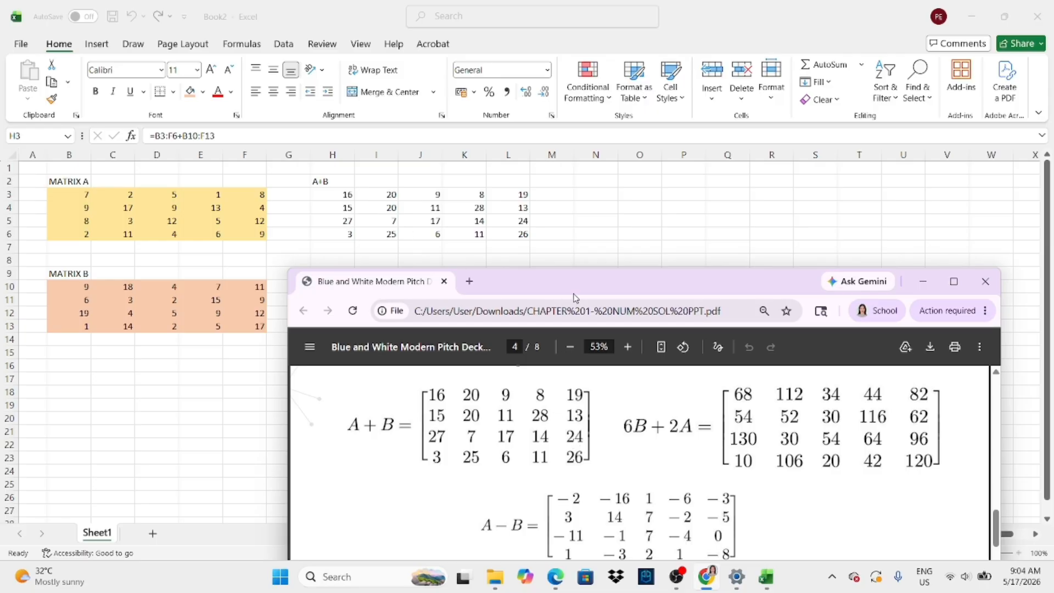
{"action": "left_click_drag", "start_coordinate": [575, 287], "coordinate": [880, 108]}
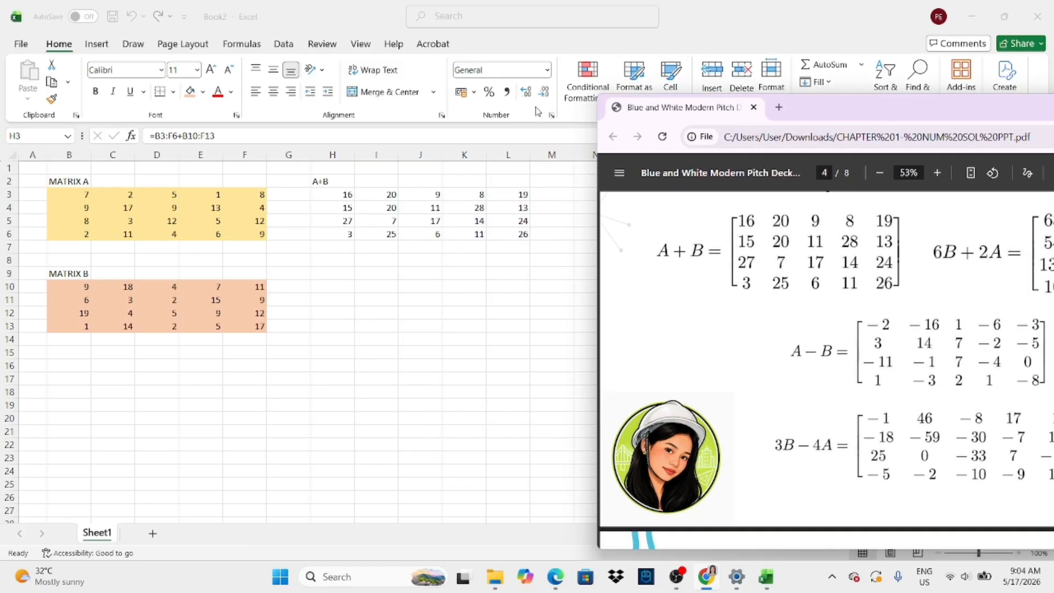
Step: Apply a light blue fill colour to the A+B result in cells H3 to L6 in Excel
{"action": "left_click", "coordinate": [352, 195]}
{"action": "left_click_drag", "start_coordinate": [333, 195], "coordinate": [528, 237]}
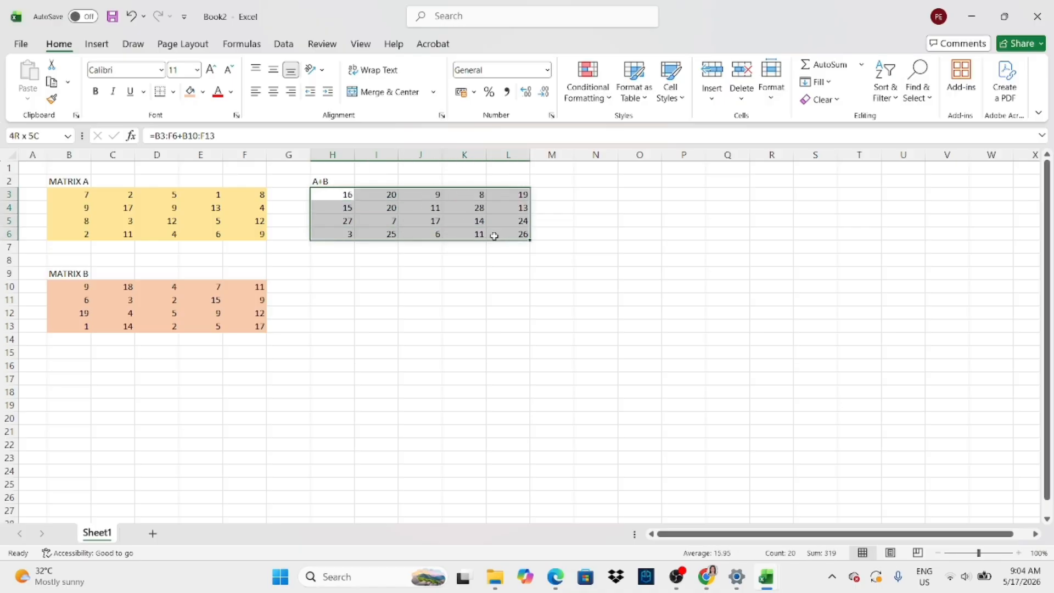
{"action": "left_click", "coordinate": [203, 92]}
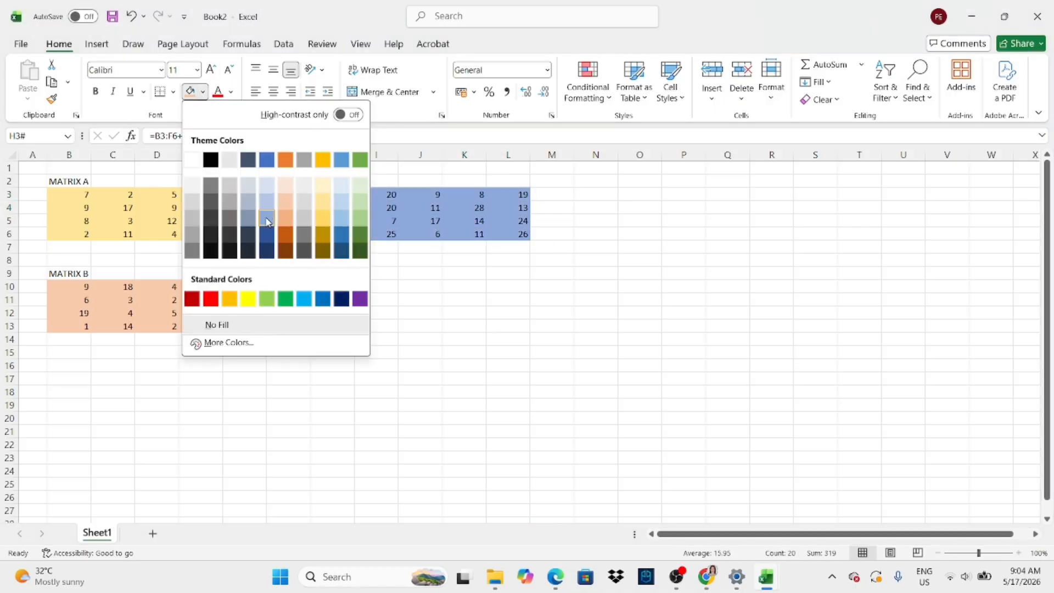
{"action": "left_click", "coordinate": [269, 221]}
Step: Check the second operation to solve in the PDF in Chrome, and label cell H9 in Excel as 6B+2A
{"action": "left_click", "coordinate": [319, 272]}
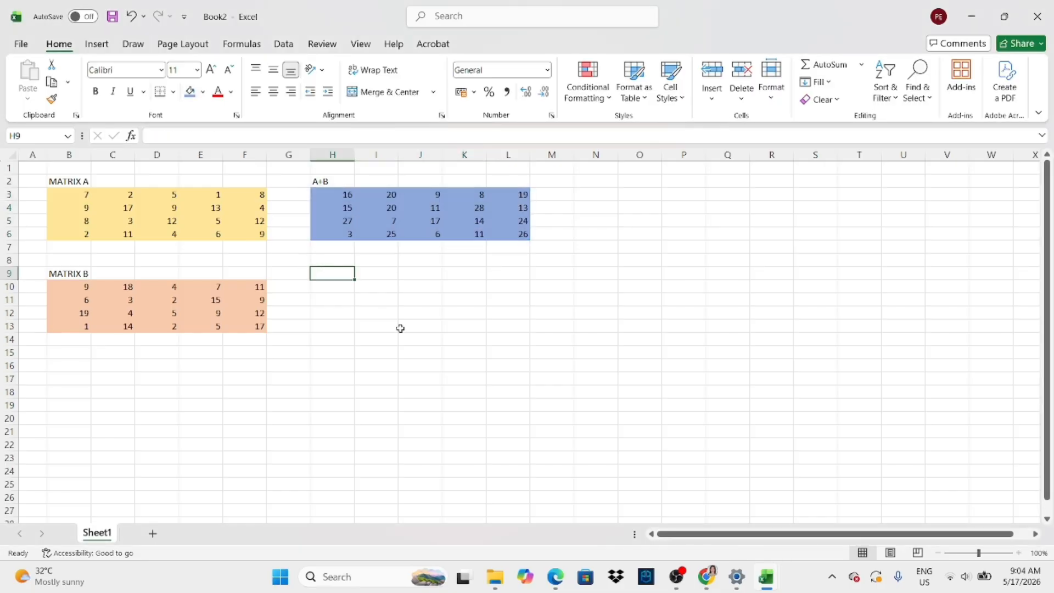
{"action": "left_click", "coordinate": [707, 576]}
{"action": "scroll", "coordinate": [780, 420], "scroll_direction": "up", "scroll_amount": 3}
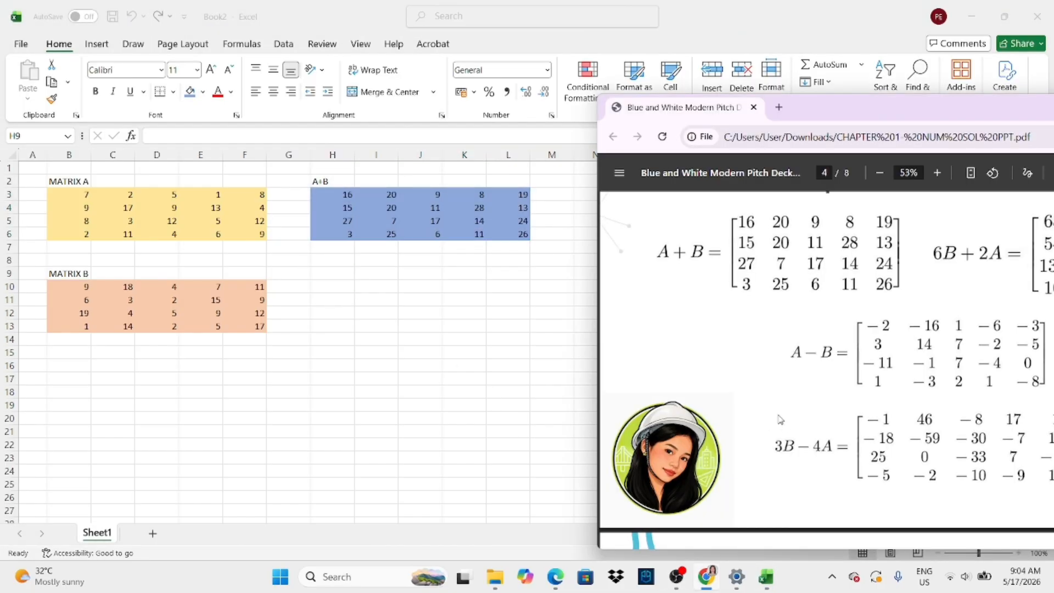
{"action": "scroll", "coordinate": [779, 419], "scroll_direction": "up", "scroll_amount": 3}
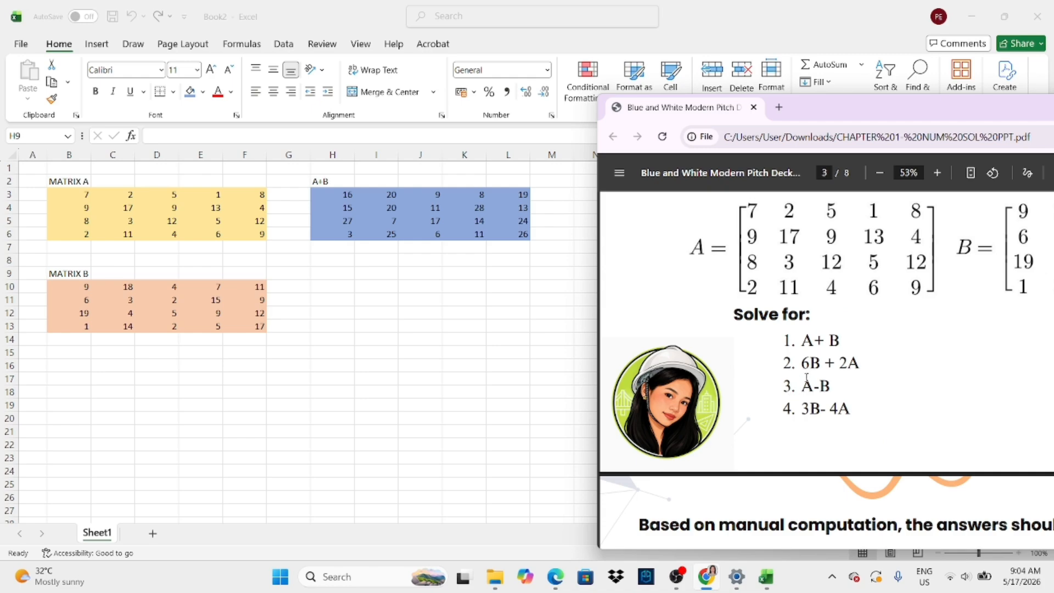
{"action": "left_click", "coordinate": [336, 272]}
{"action": "type", "text": "6"}
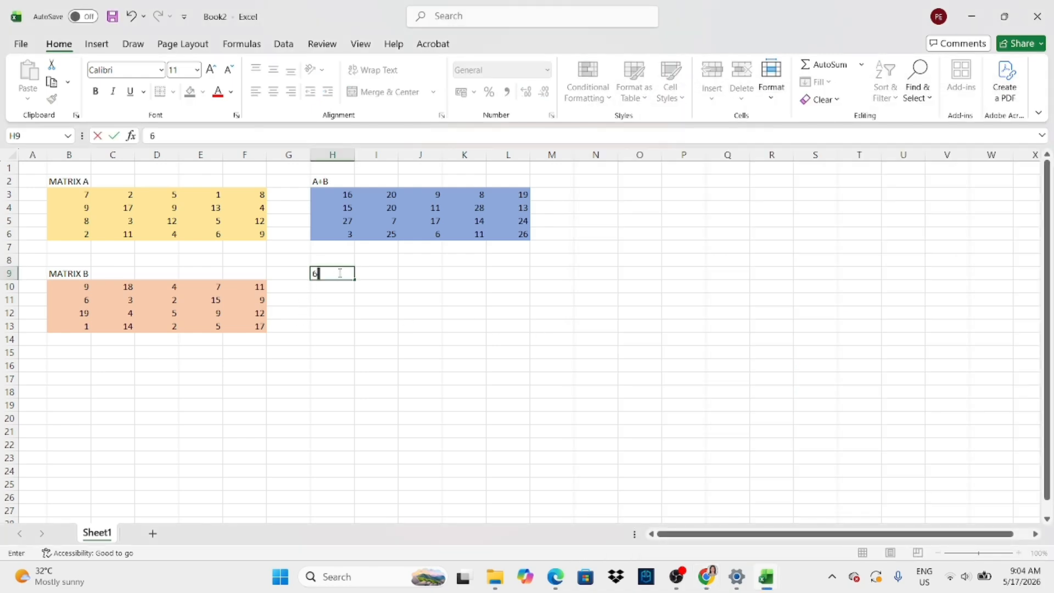
{"action": "type", "text": "B+2A"}
{"action": "key", "text": "Return"}
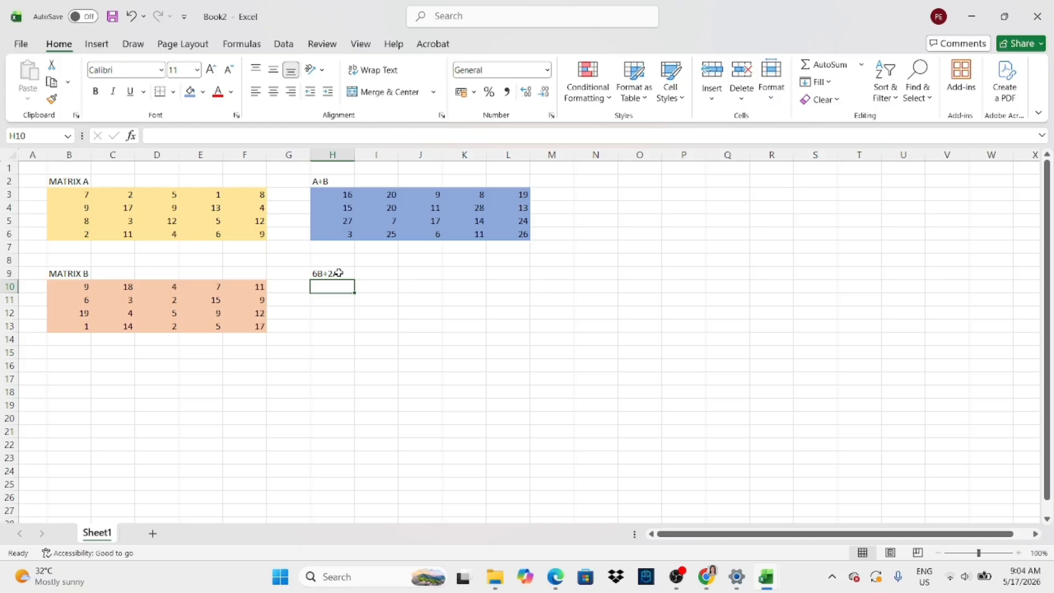
Step: Calculate 6B+2A with the array formula =6*(B10:F13)+2*(B3:F6) in cell H10
{"action": "type", "text": "="}
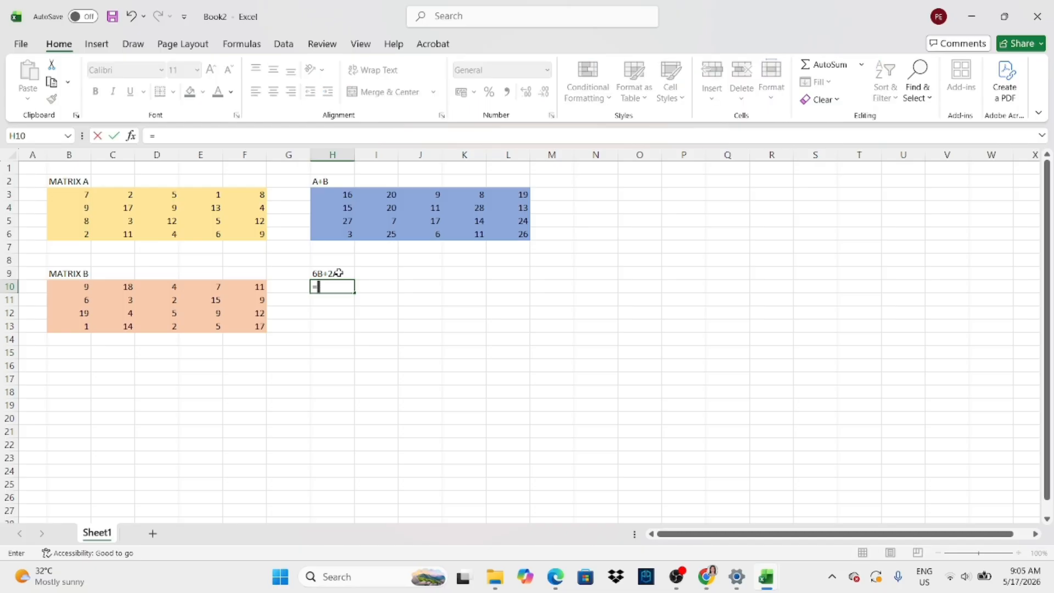
{"action": "type", "text": "6"}
{"action": "type", "text": "*("}
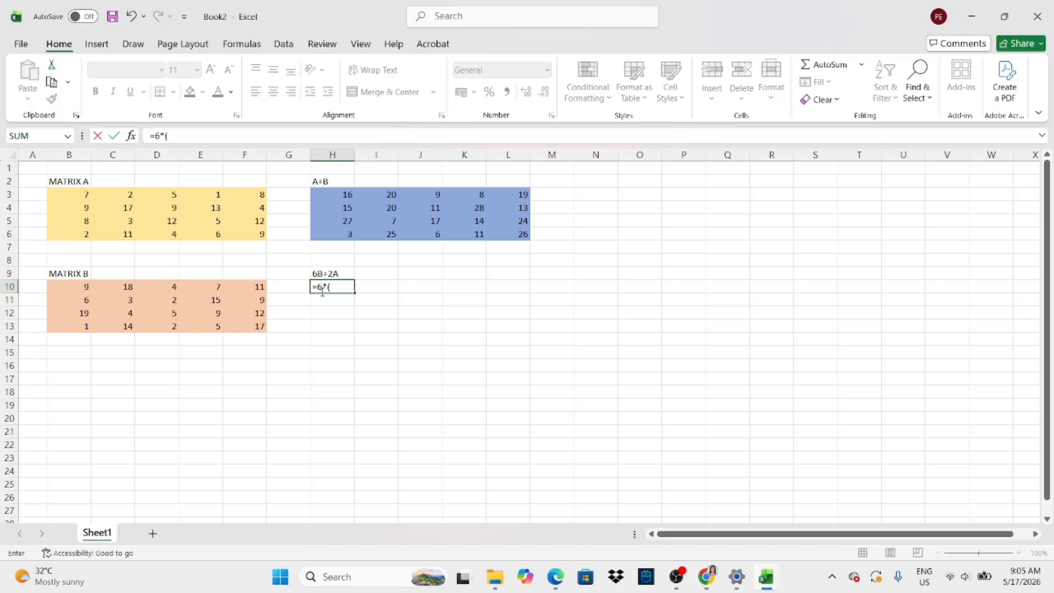
{"action": "left_click_drag", "start_coordinate": [70, 282], "coordinate": [262, 328]}
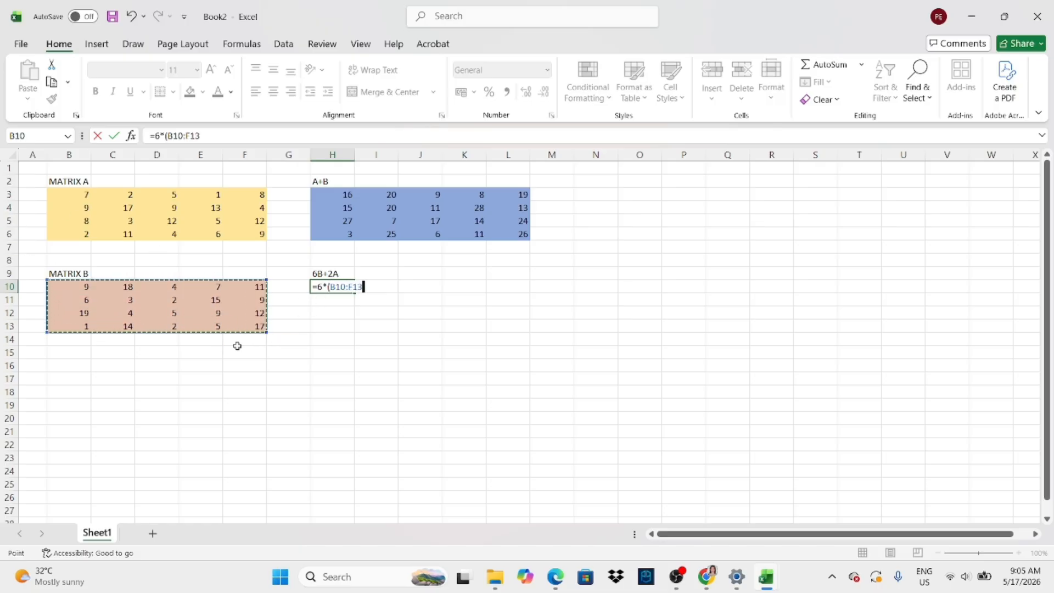
{"action": "type", "text": ")="}
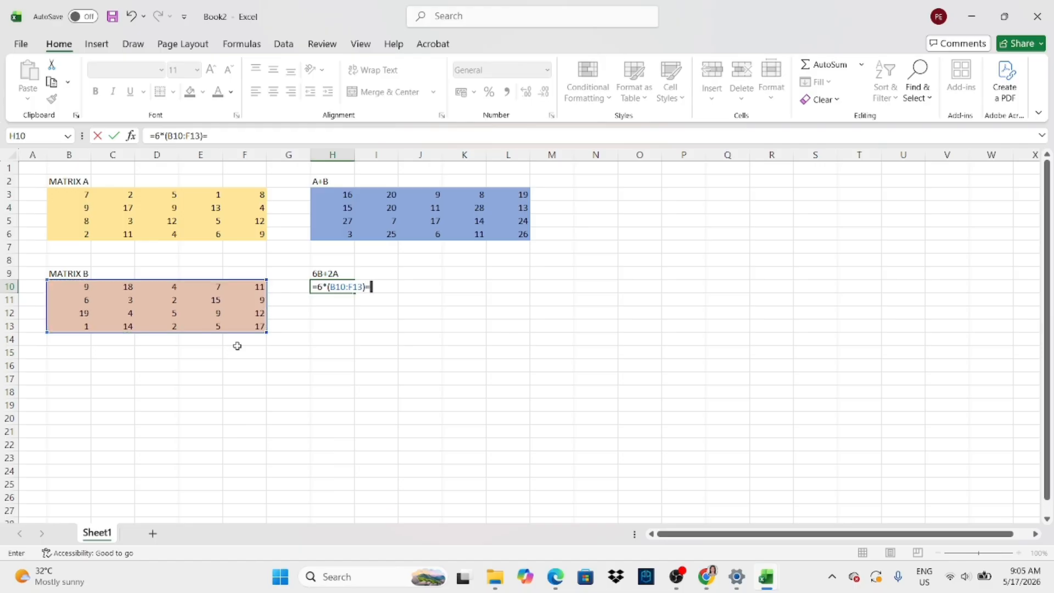
{"action": "key", "text": "BackSpace"}
{"action": "type", "text": "+2*("}
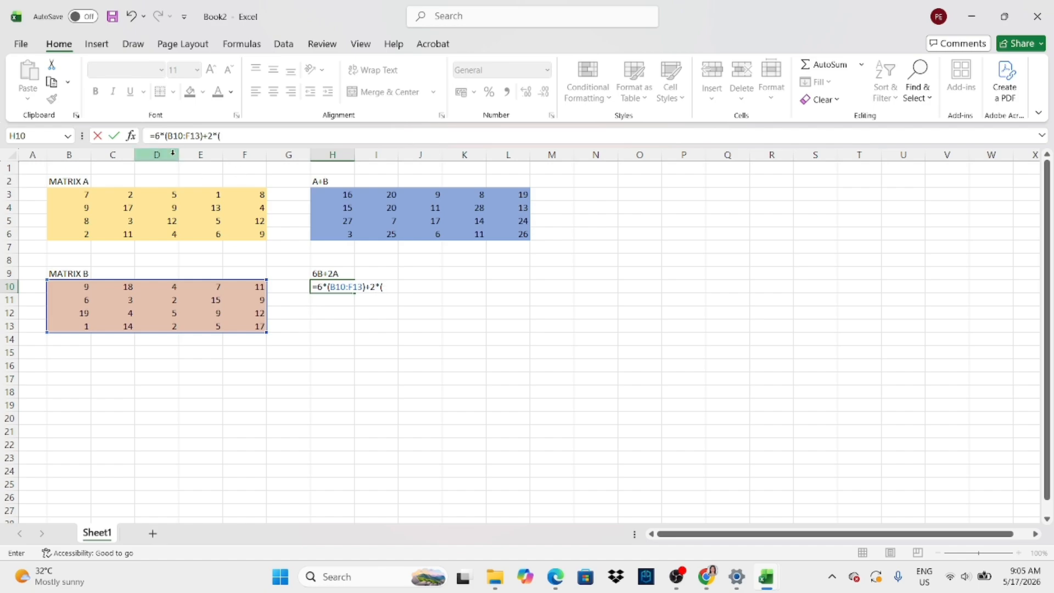
{"action": "left_click", "coordinate": [76, 194]}
{"action": "left_click_drag", "start_coordinate": [75, 193], "coordinate": [262, 232]}
{"action": "type", "text": ")"}
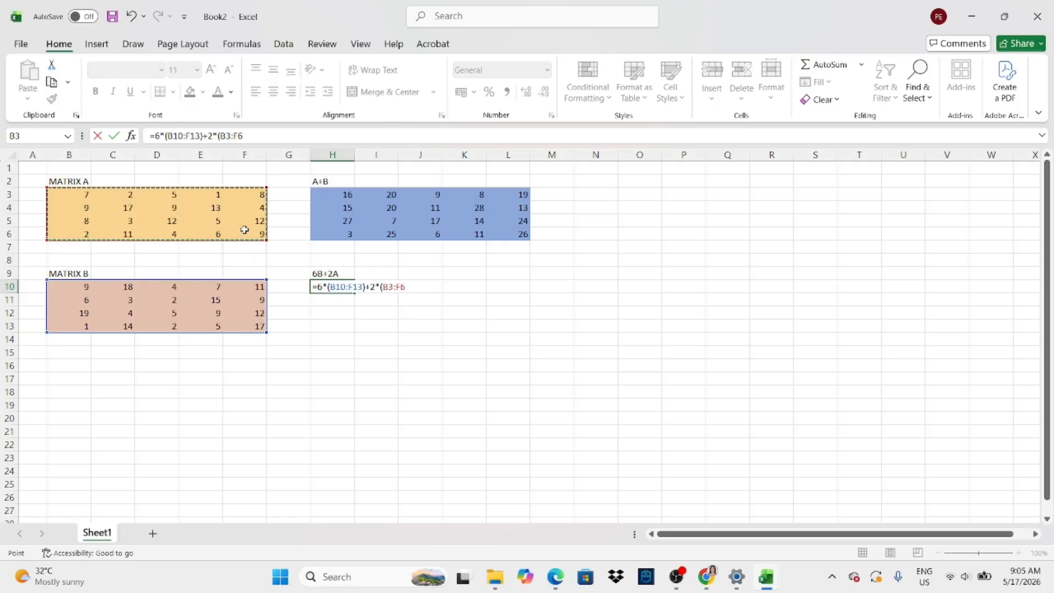
{"action": "key", "text": "Return"}
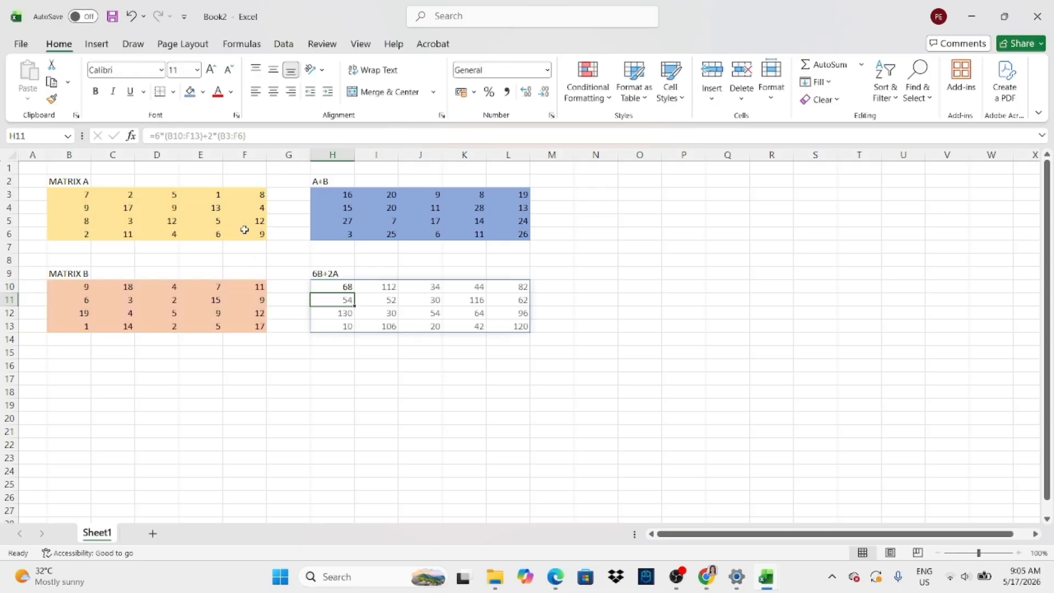
Step: Compare the 6B+2A result in Excel with the manually computed 6B+2A answer in the PDF in Chrome
{"action": "left_click", "coordinate": [706, 577]}
{"action": "scroll", "coordinate": [860, 427], "scroll_direction": "down", "scroll_amount": 5}
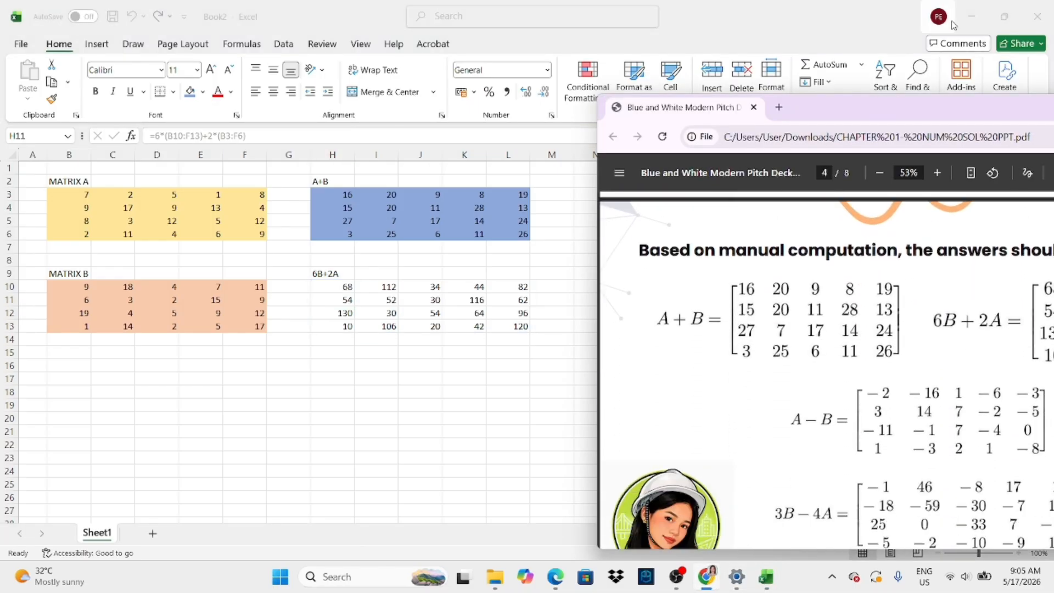
{"action": "left_click_drag", "start_coordinate": [946, 94], "coordinate": [801, 135]}
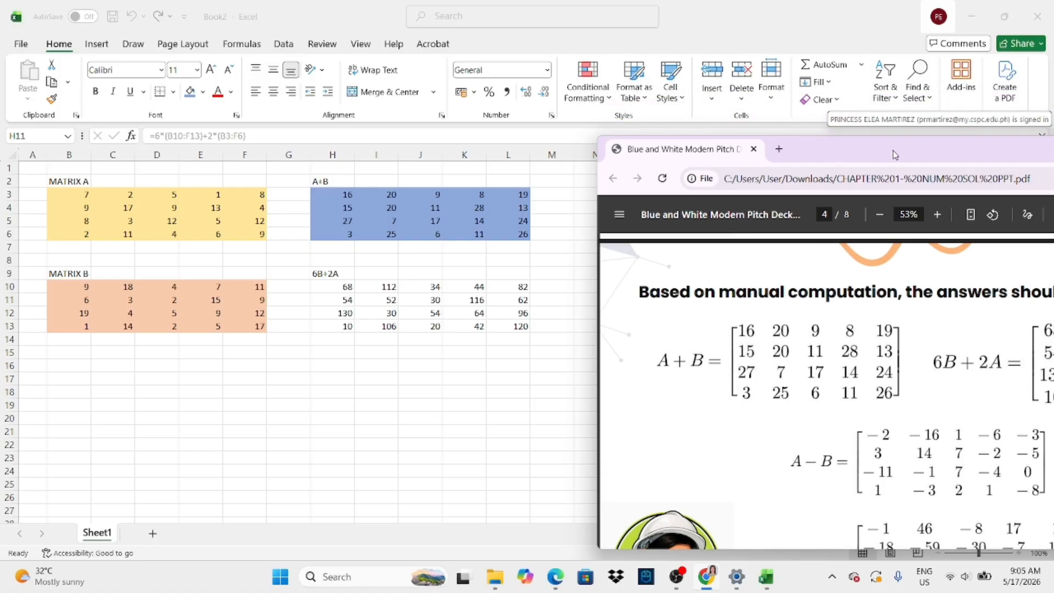
{"action": "left_click_drag", "start_coordinate": [892, 155], "coordinate": [869, 92]}
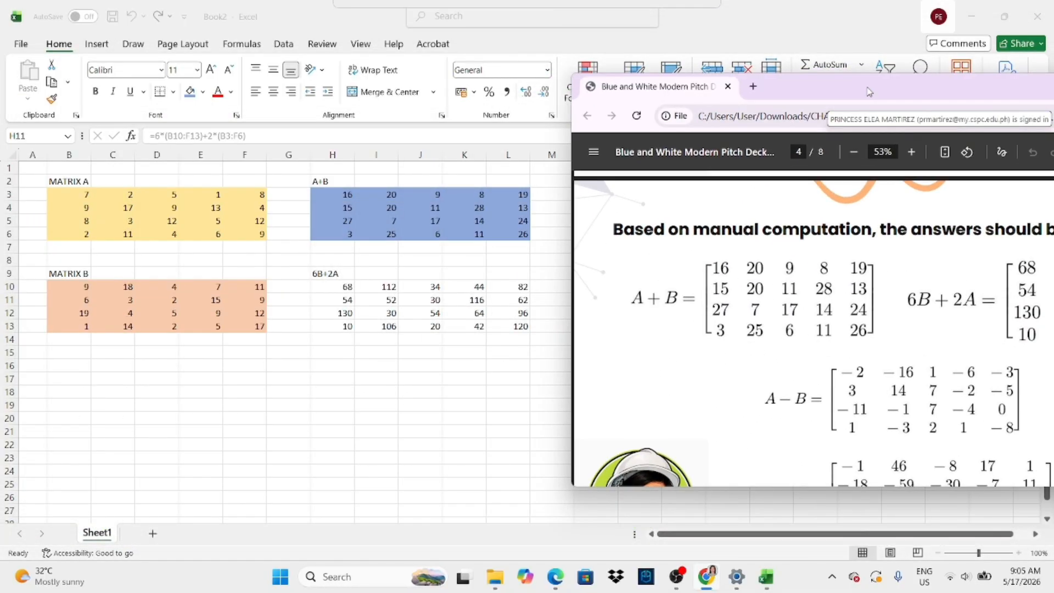
{"action": "left_click", "coordinate": [988, 540]}
{"action": "left_click_drag", "start_coordinate": [973, 536], "coordinate": [1008, 538]}
{"action": "left_click", "coordinate": [706, 577]}
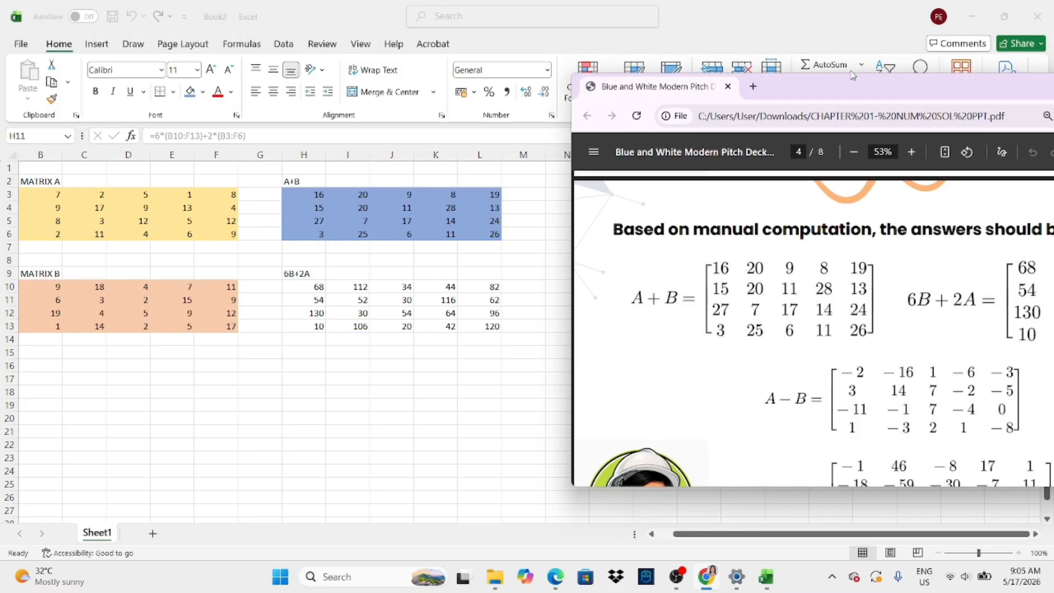
{"action": "left_click_drag", "start_coordinate": [849, 86], "coordinate": [684, 94]}
{"action": "scroll", "coordinate": [787, 273], "scroll_direction": "down", "scroll_amount": 2}
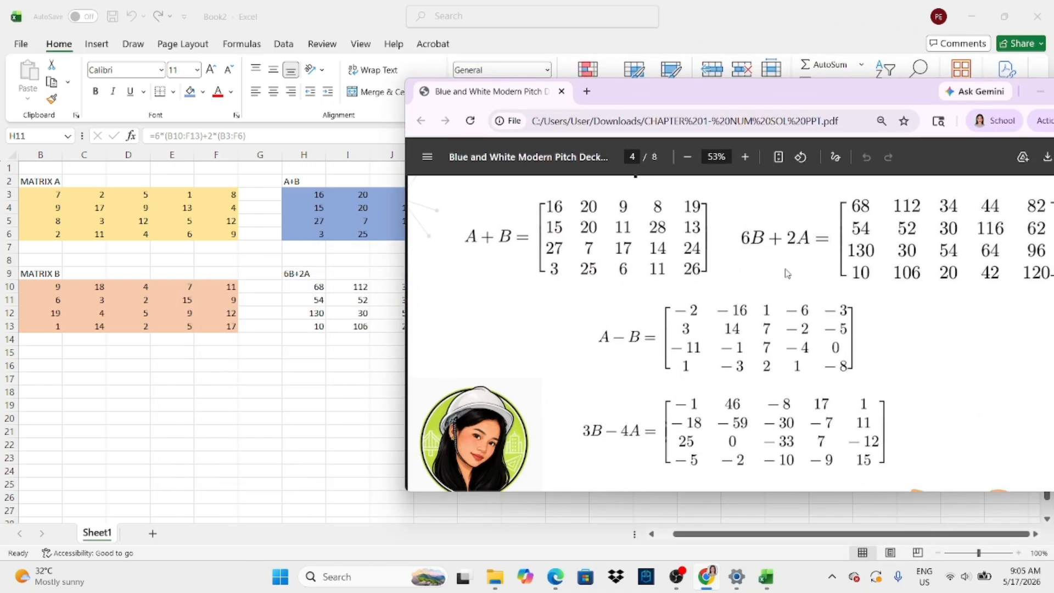
{"action": "left_click_drag", "start_coordinate": [879, 100], "coordinate": [549, 362]}
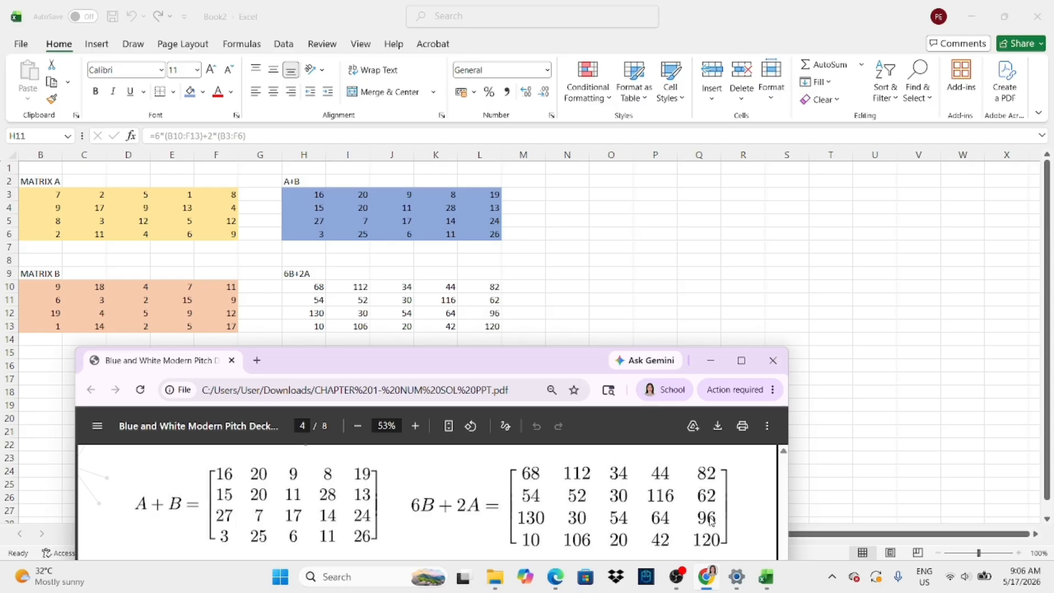
{"action": "left_click_drag", "start_coordinate": [516, 379], "coordinate": [1008, 109]}
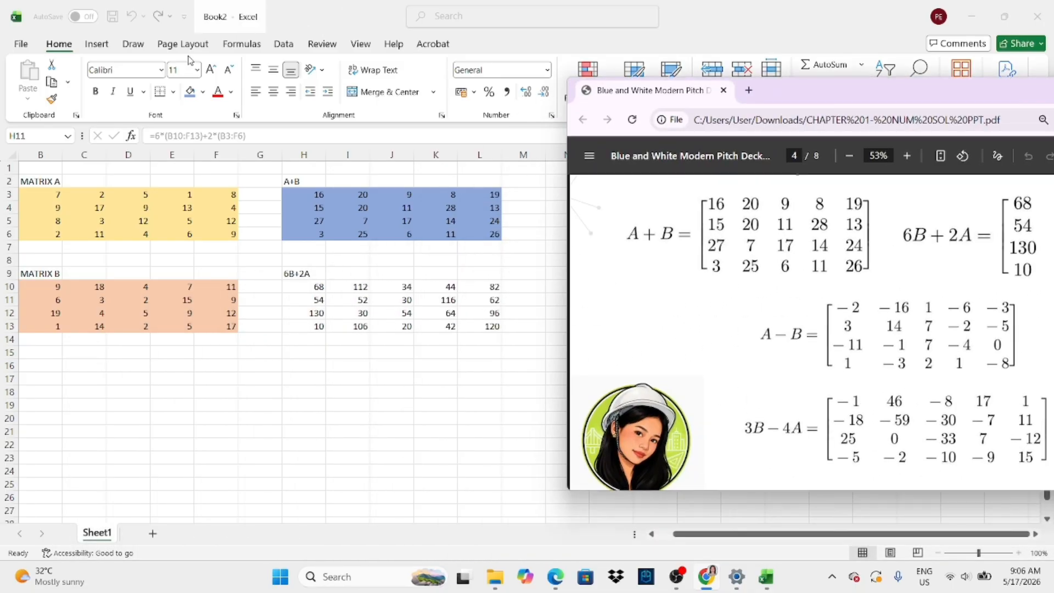
Step: Apply a dark green fill colour to the 6B+2A result in cells H10 to L13 in Excel
{"action": "left_click", "coordinate": [303, 286]}
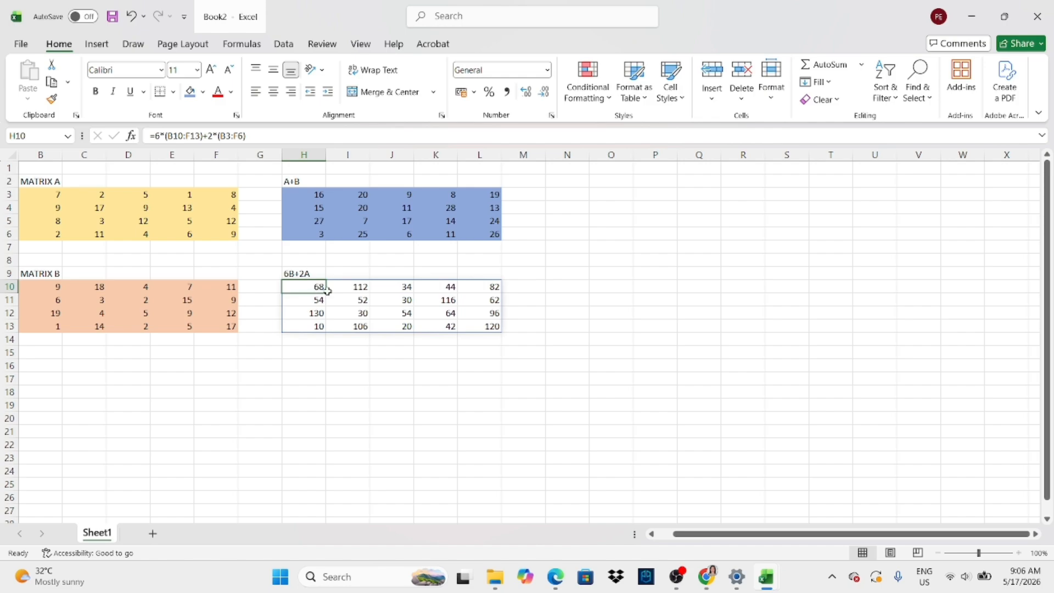
{"action": "left_click_drag", "start_coordinate": [327, 289], "coordinate": [494, 326]}
{"action": "left_click", "coordinate": [202, 92]}
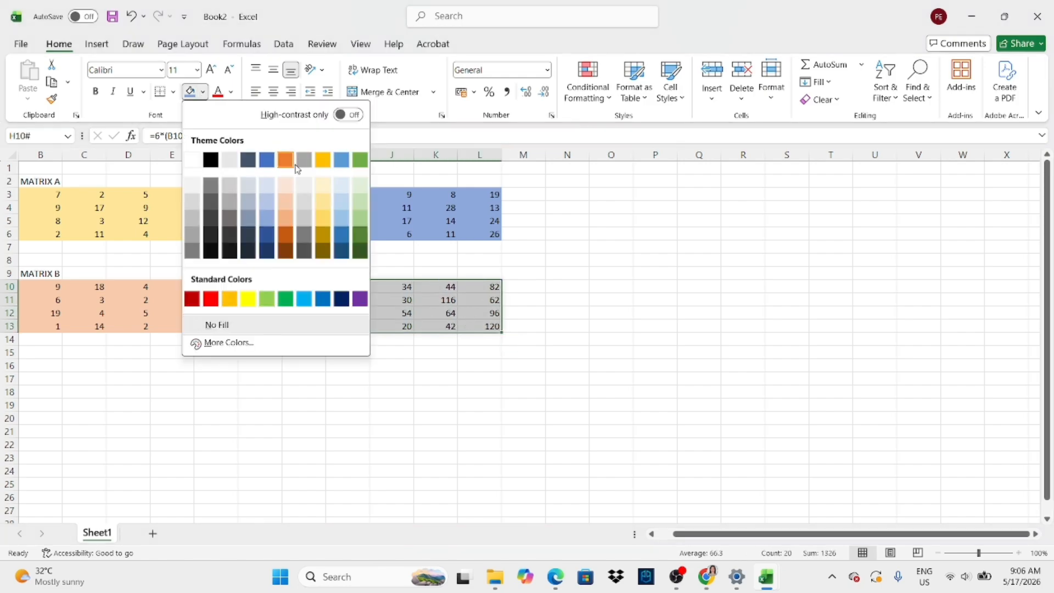
{"action": "left_click", "coordinate": [360, 235]}
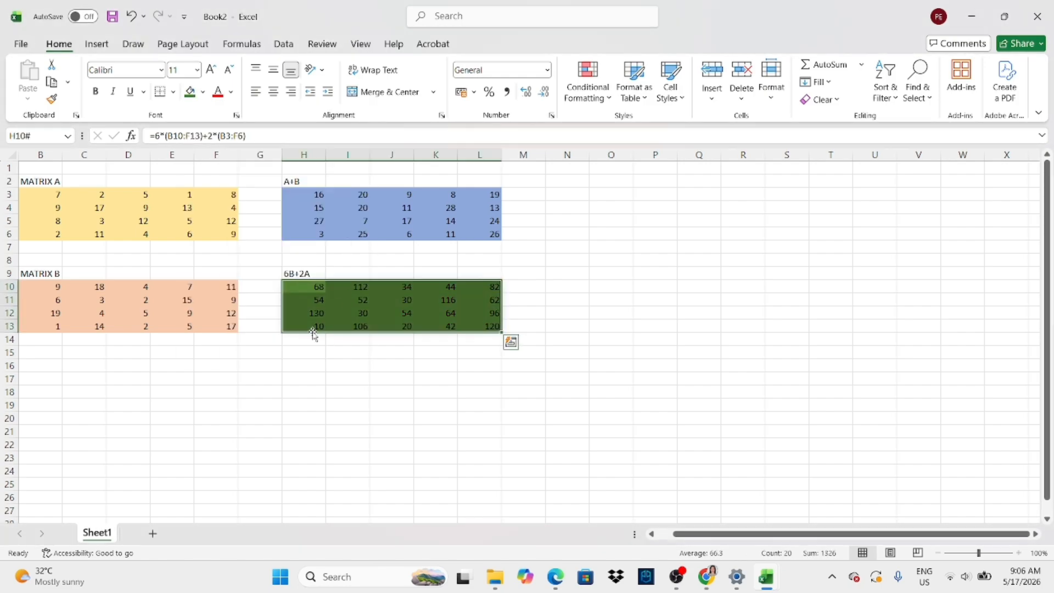
Step: Check the third operation to solve in the PDF in Chrome, and label cell H16 in Excel as A-B
{"action": "left_click", "coordinate": [307, 362]}
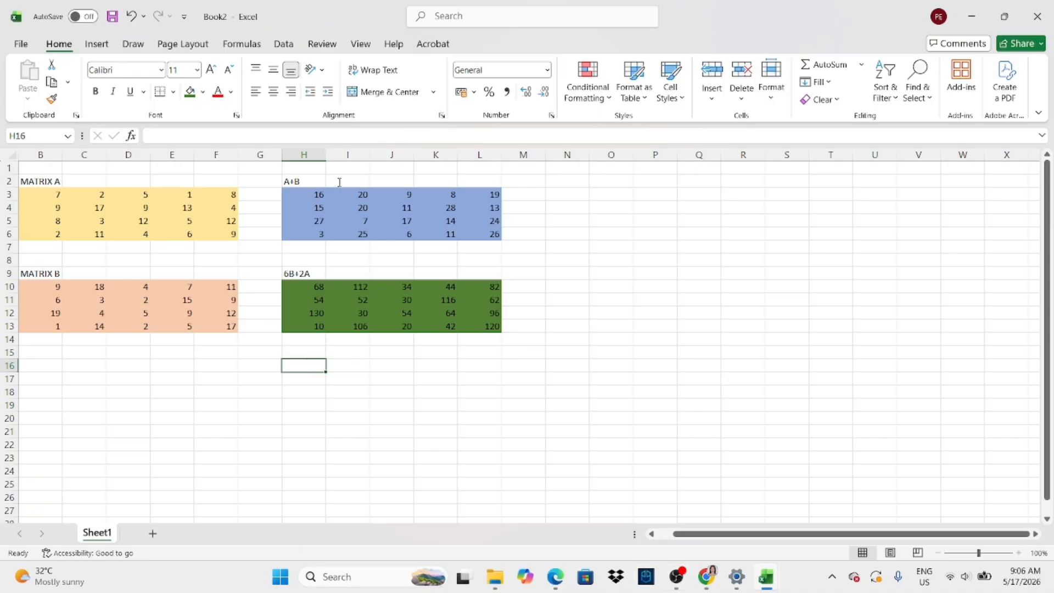
{"action": "left_click", "coordinate": [715, 583]}
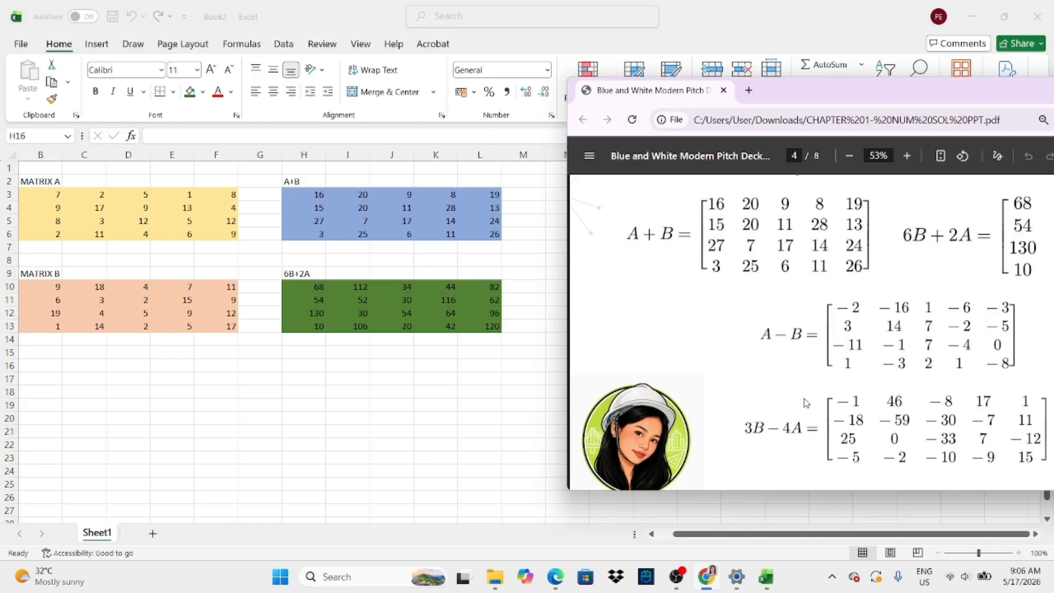
{"action": "scroll", "coordinate": [805, 402], "scroll_direction": "down", "scroll_amount": 3}
{"action": "scroll", "coordinate": [805, 403], "scroll_direction": "up", "scroll_amount": 6}
{"action": "scroll", "coordinate": [805, 402], "scroll_direction": "up", "scroll_amount": 3}
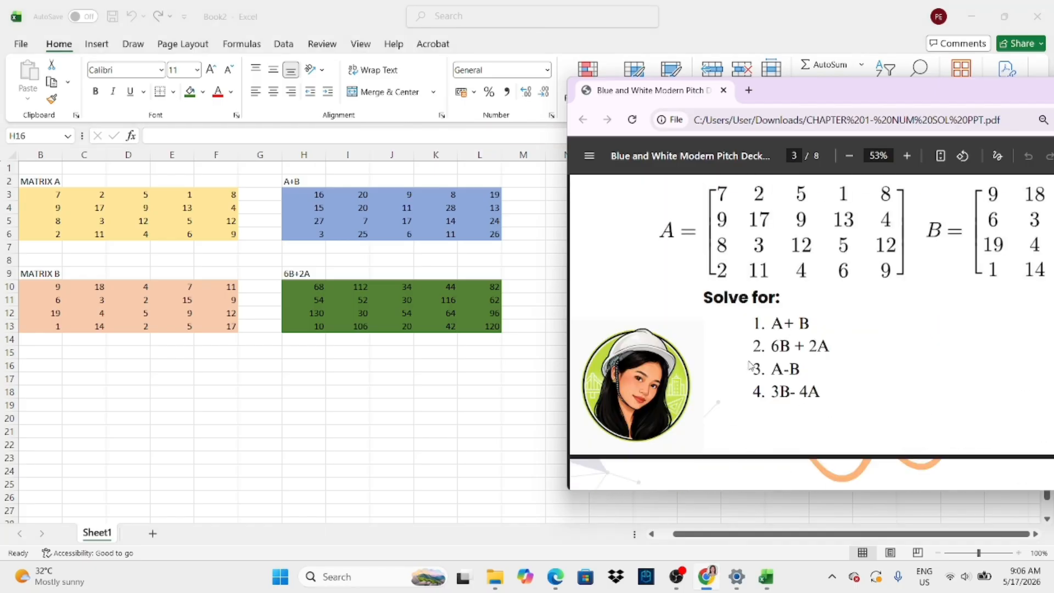
{"action": "left_click", "coordinate": [309, 366]}
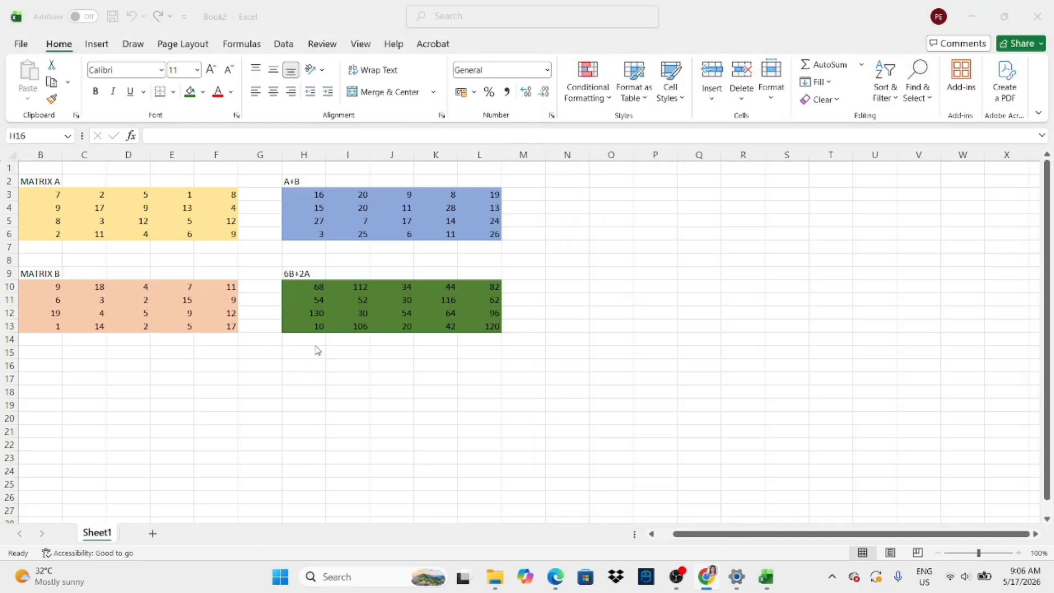
{"action": "type", "text": "A"}
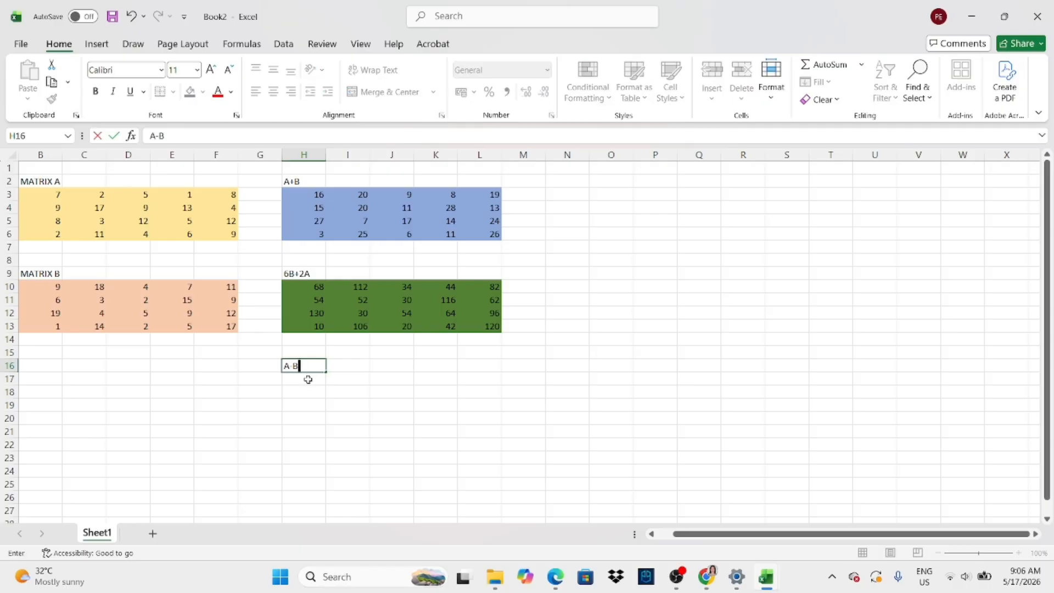
{"action": "type", "text": "-B"}
{"action": "key", "text": "Return"}
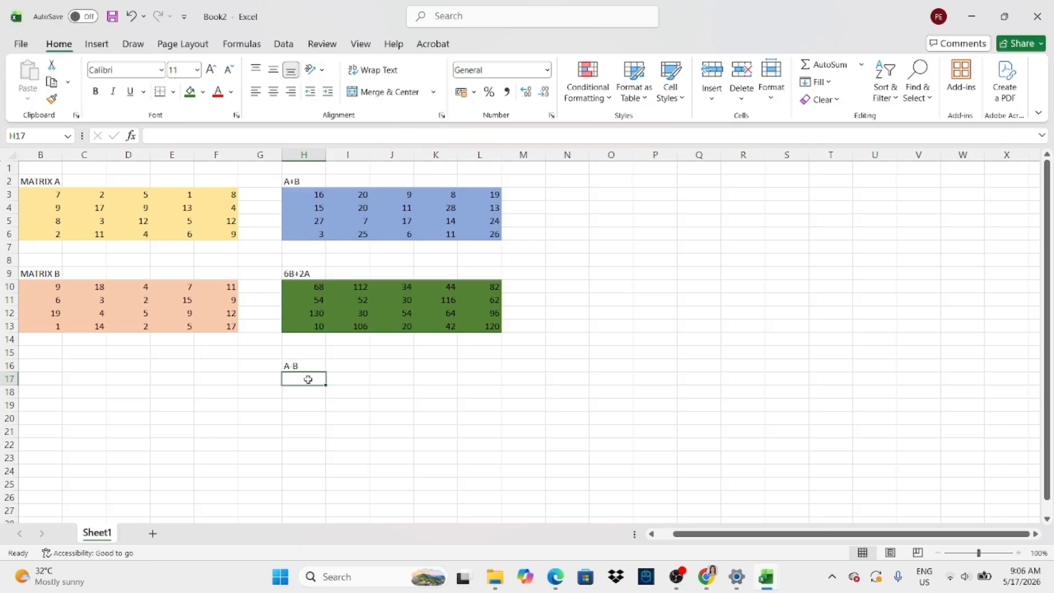
Step: Calculate A-B with the array formula =B3:F6-B10:F13 in cell H17
{"action": "type", "text": "="}
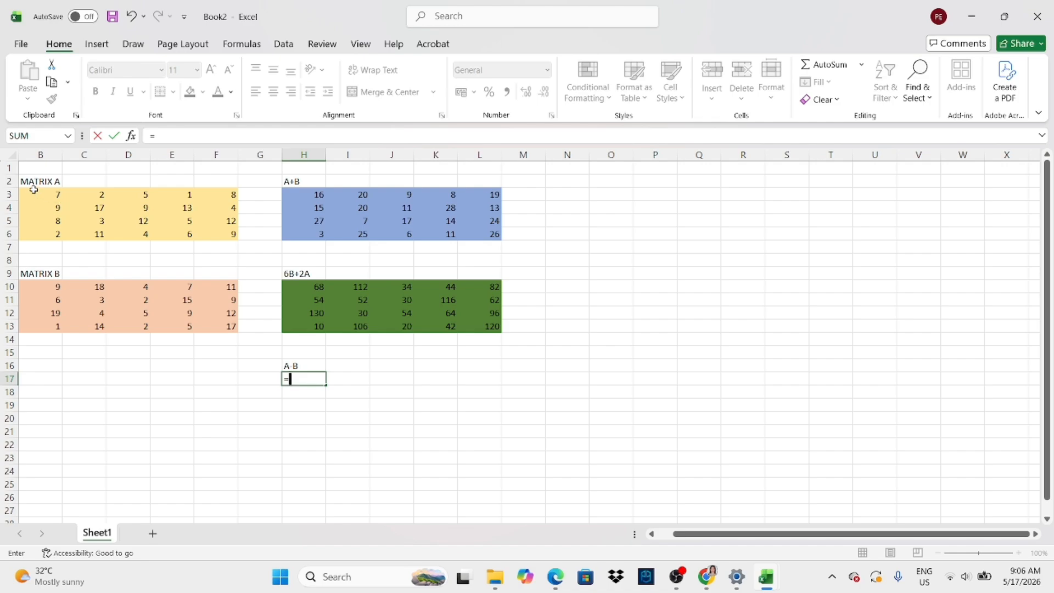
{"action": "left_click", "coordinate": [56, 194]}
{"action": "left_click_drag", "start_coordinate": [56, 195], "coordinate": [211, 242]}
{"action": "type", "text": "-"}
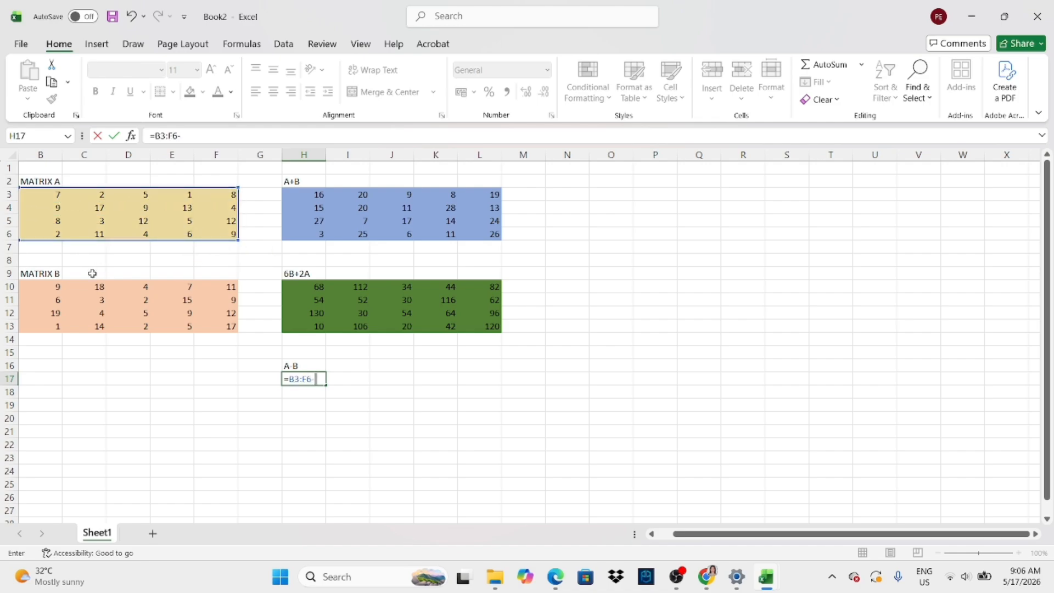
{"action": "left_click", "coordinate": [45, 286]}
{"action": "left_click_drag", "start_coordinate": [45, 286], "coordinate": [215, 316]}
{"action": "key", "text": "Return"}
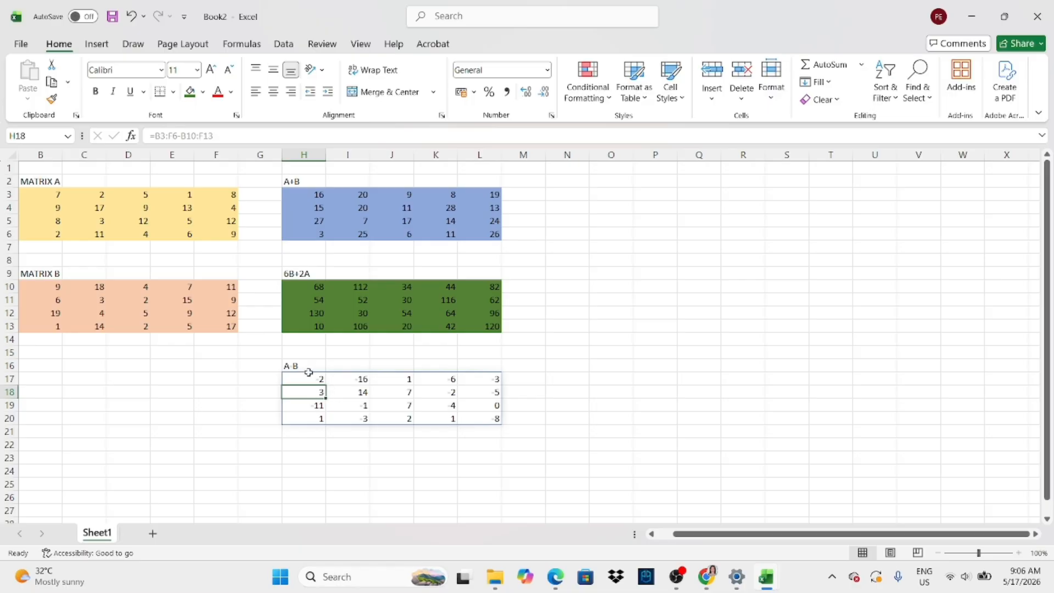
Step: Compare the A-B result in Excel with the manually computed A-B answer in the PDF in Chrome
{"action": "mouse_move", "coordinate": [706, 577]}
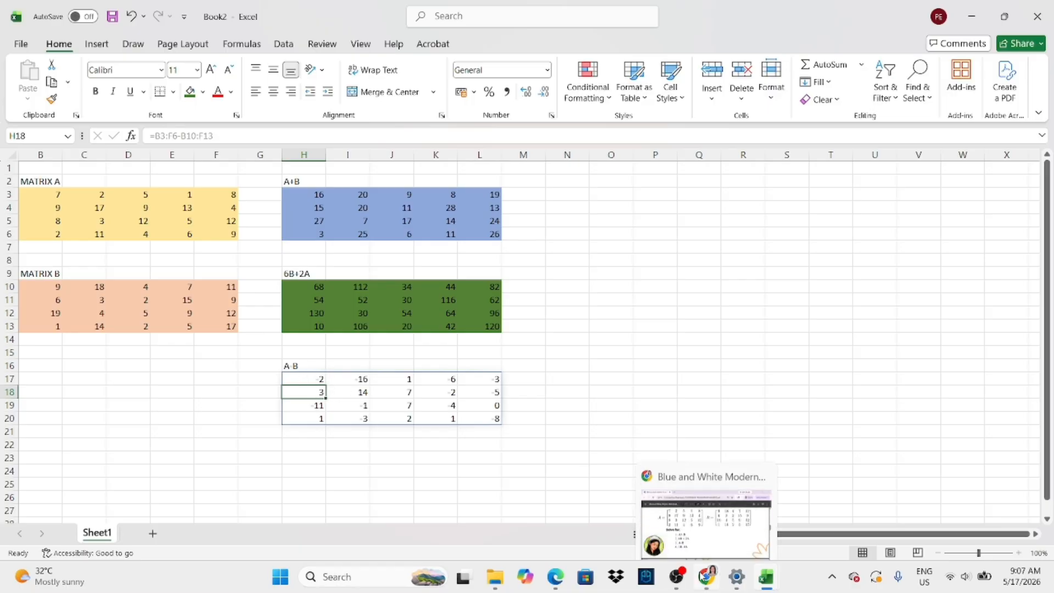
{"action": "left_click", "coordinate": [767, 488]}
{"action": "scroll", "coordinate": [853, 404], "scroll_direction": "down", "scroll_amount": 5}
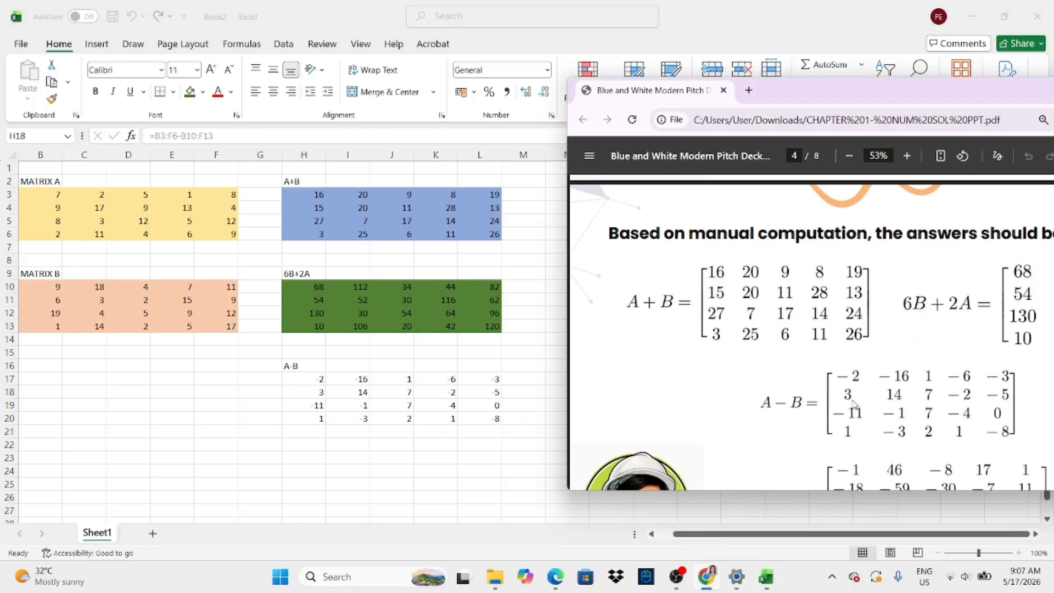
{"action": "scroll", "coordinate": [853, 405], "scroll_direction": "down", "scroll_amount": 1}
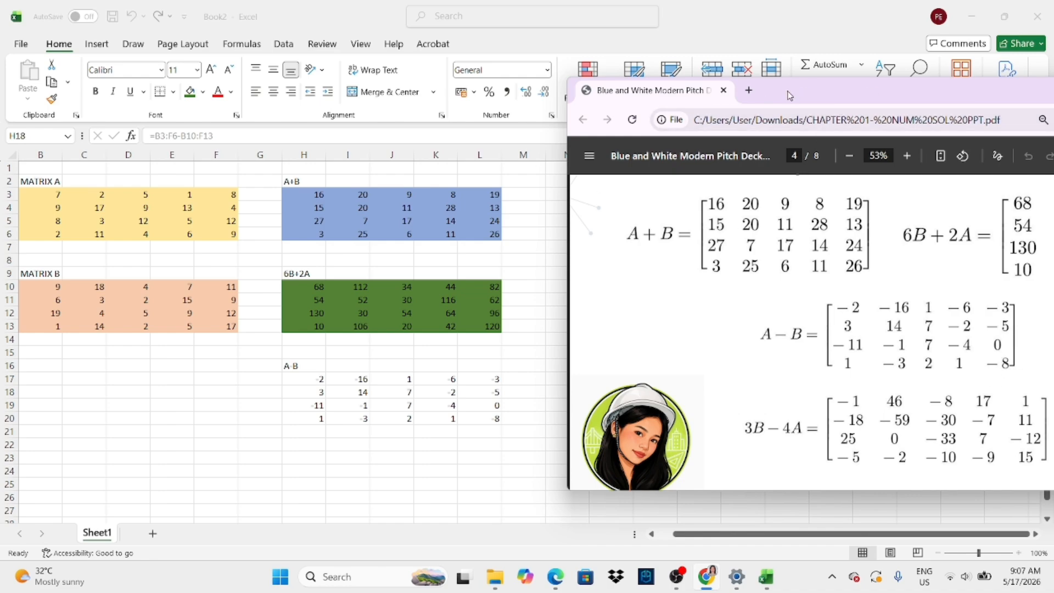
Step: Apply a dark orange fill colour to the A-B result in cells H17 to L20 in Excel
{"action": "left_click", "coordinate": [299, 379]}
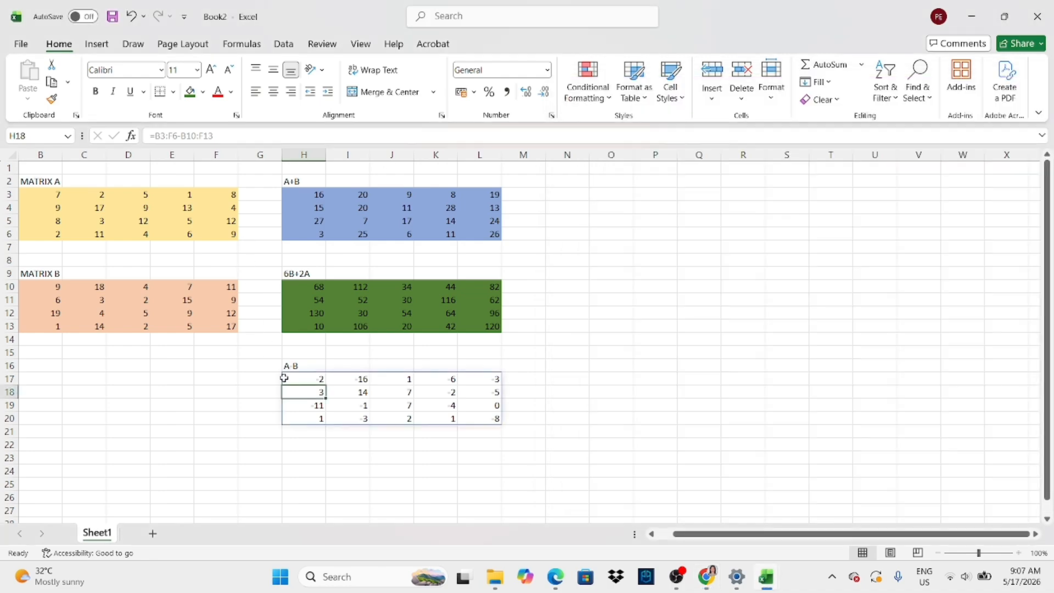
{"action": "left_click_drag", "start_coordinate": [322, 382], "coordinate": [485, 408]}
{"action": "left_click_drag", "start_coordinate": [316, 379], "coordinate": [475, 420]}
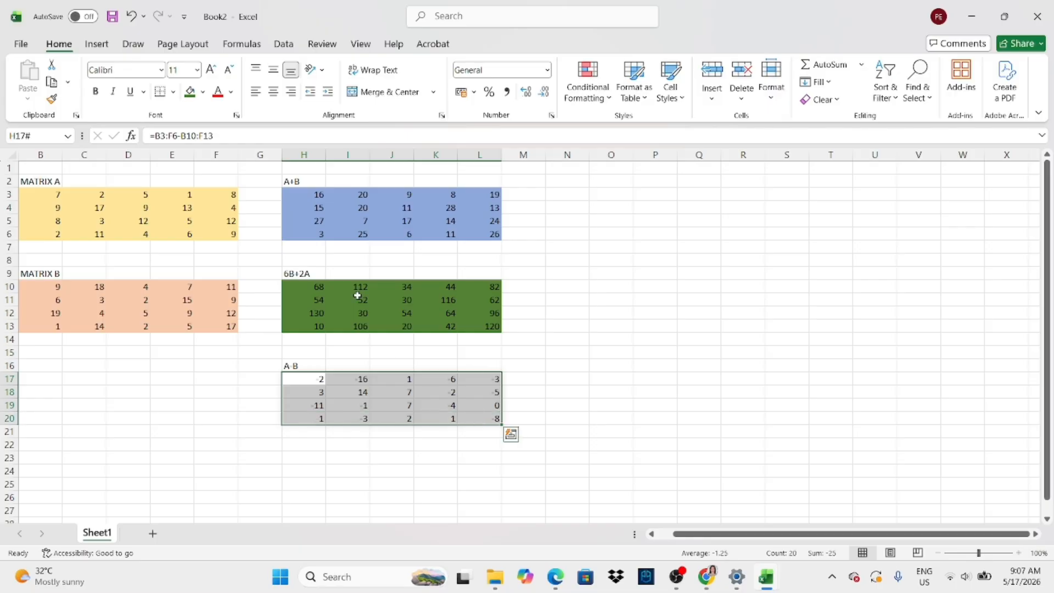
{"action": "left_click", "coordinate": [204, 92]}
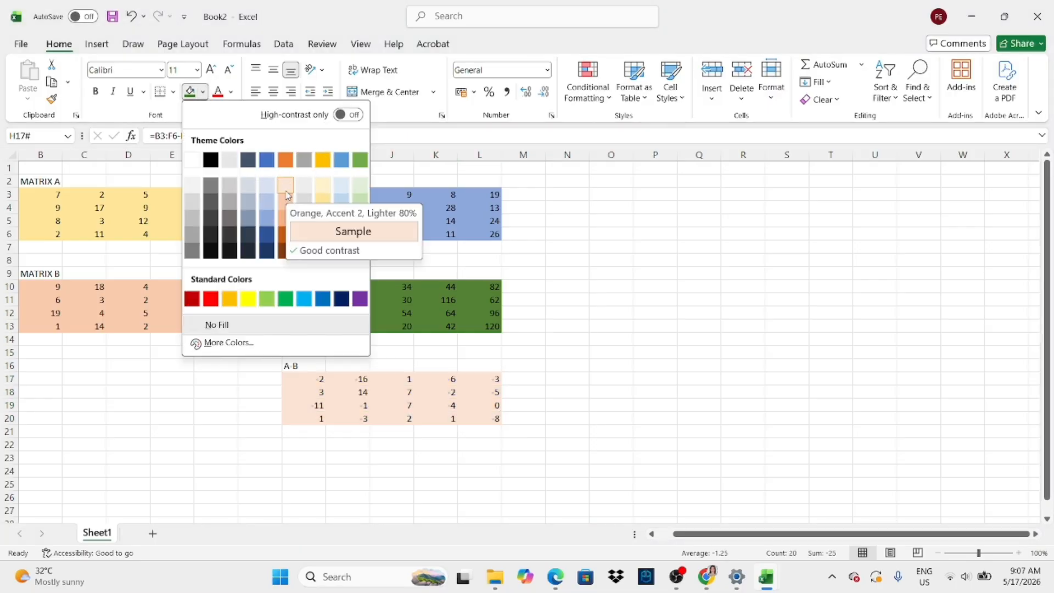
{"action": "left_click", "coordinate": [280, 228]}
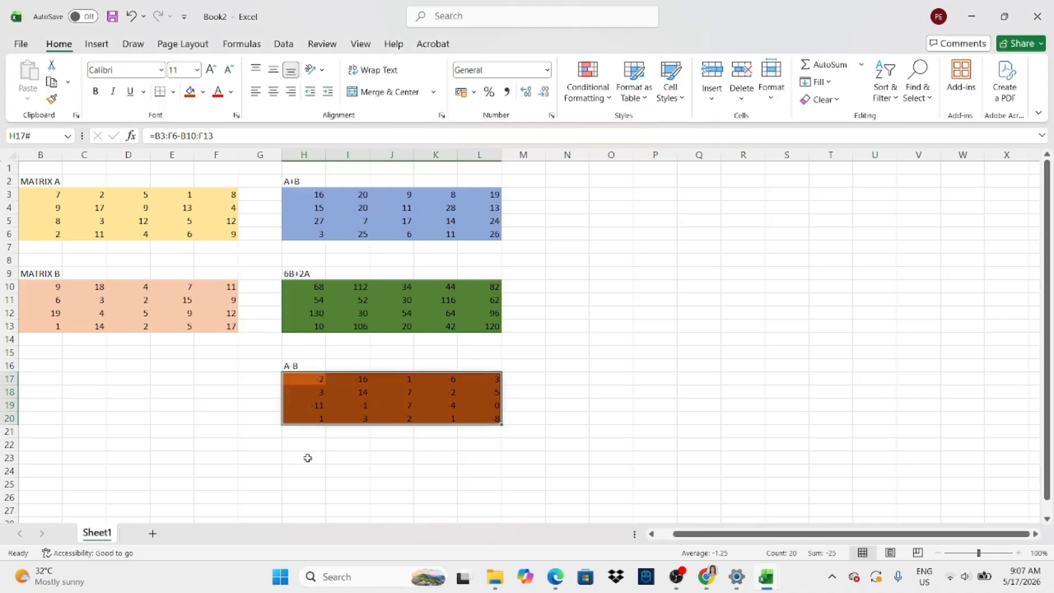
Step: Check the fourth operation to solve in the PDF in Chrome, and label cell H23 in Excel as 3B-4A
{"action": "left_click", "coordinate": [305, 455]}
{"action": "scroll", "coordinate": [594, 276], "scroll_direction": "down", "scroll_amount": 2}
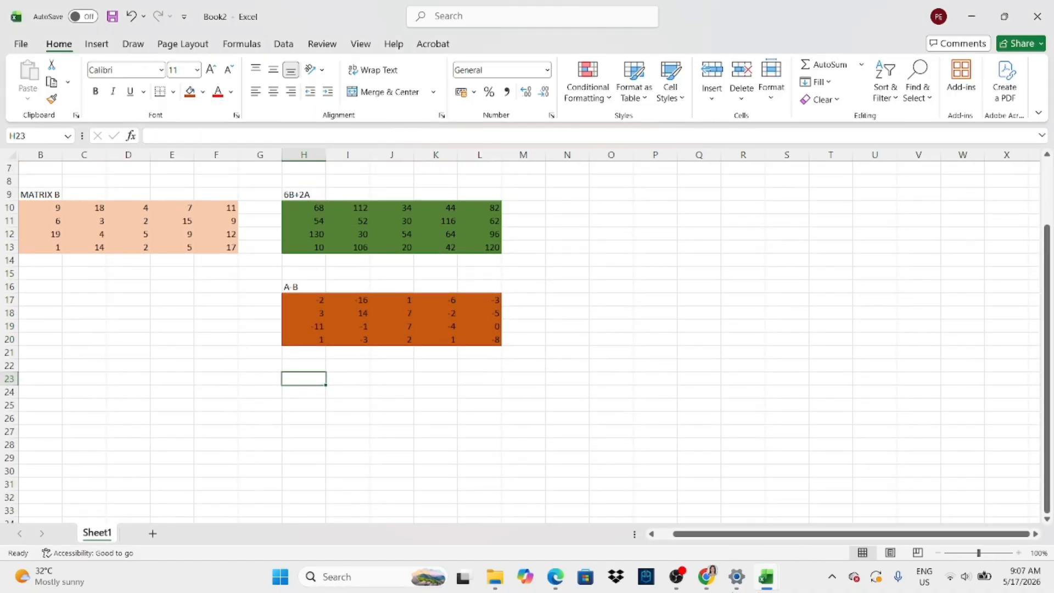
{"action": "scroll", "coordinate": [759, 379], "scroll_direction": "up", "scroll_amount": 4}
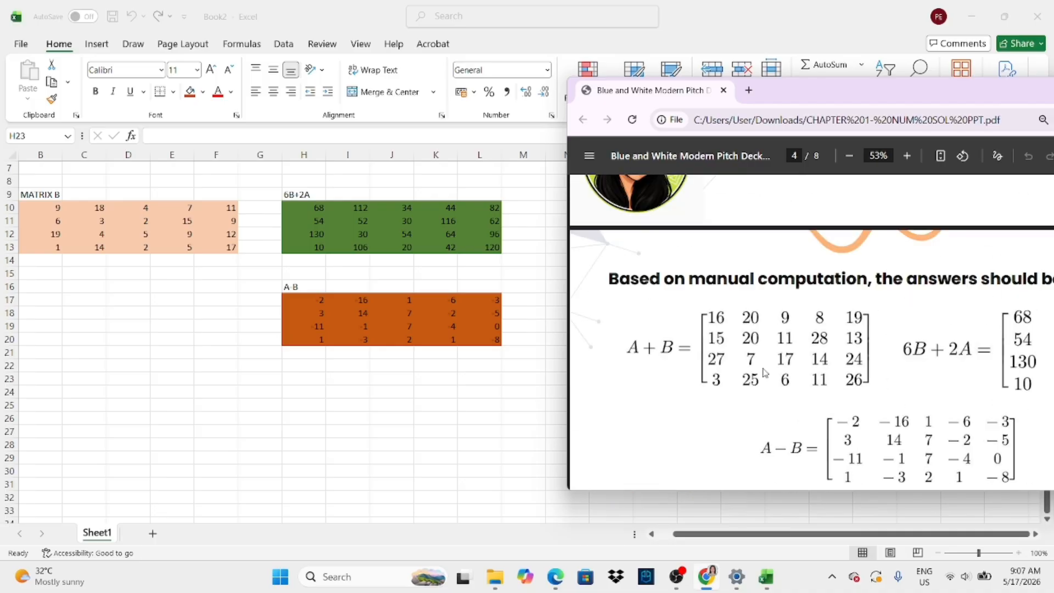
{"action": "left_click", "coordinate": [313, 376]}
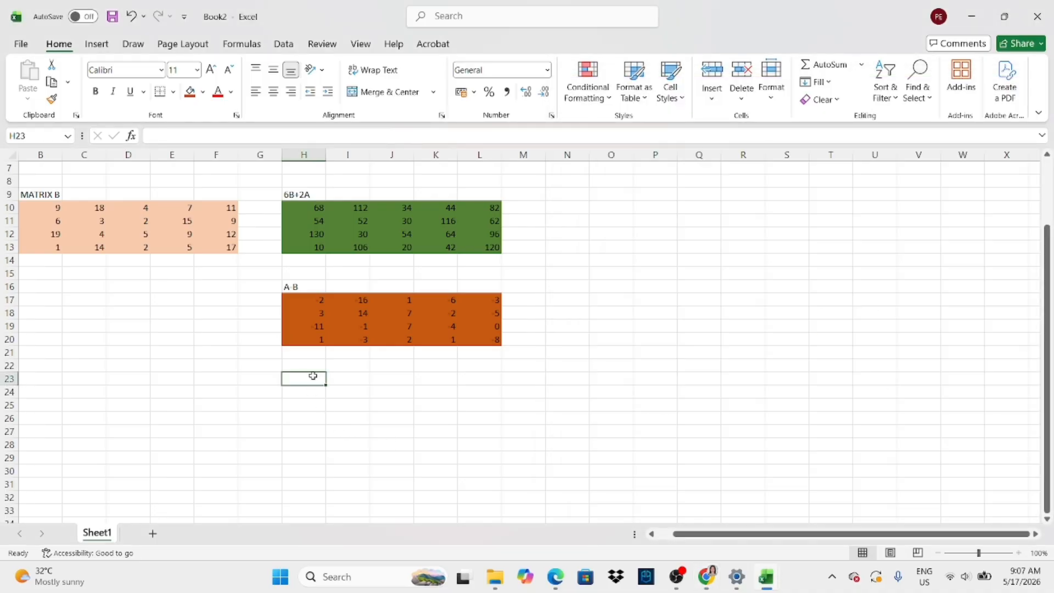
{"action": "type", "text": "3B"}
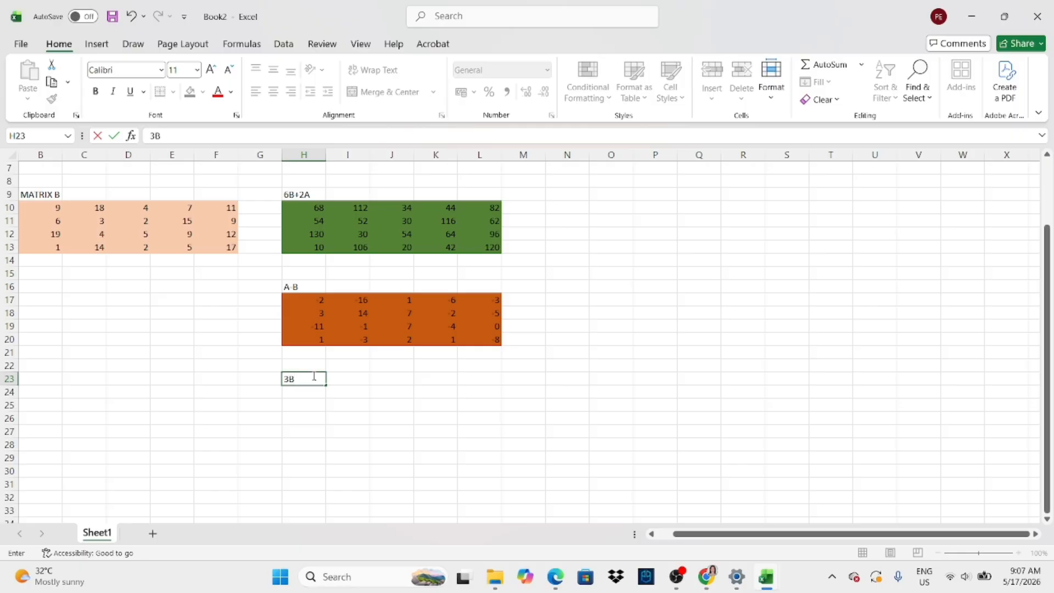
{"action": "type", "text": "-4A"}
{"action": "key", "text": "Return"}
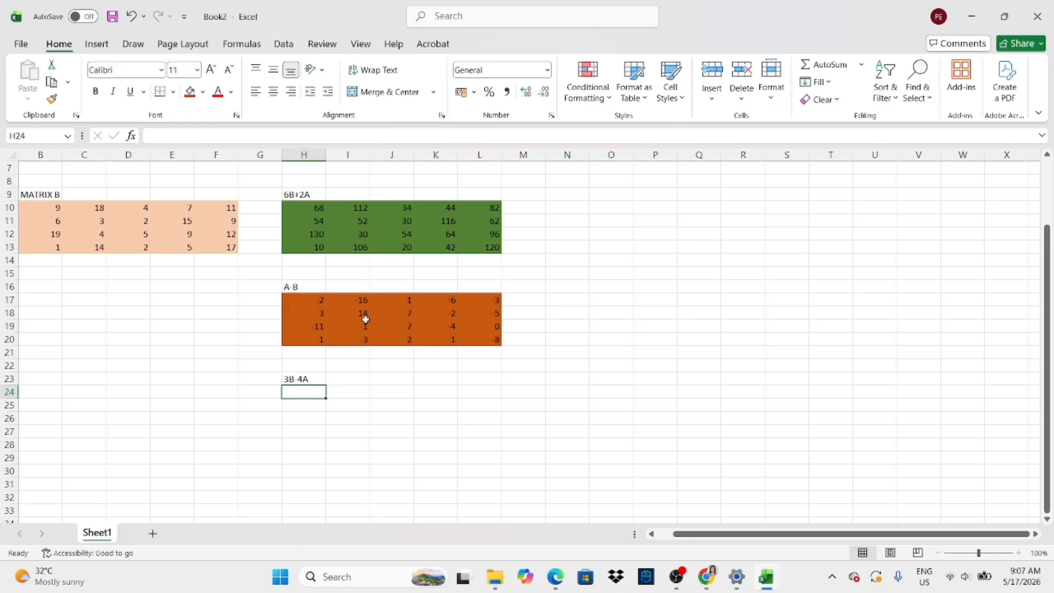
Step: Calculate 3B-4A with the array formula =3*(B10:F13)-4*(B3:F6) in cell H24
{"action": "type", "text": "="}
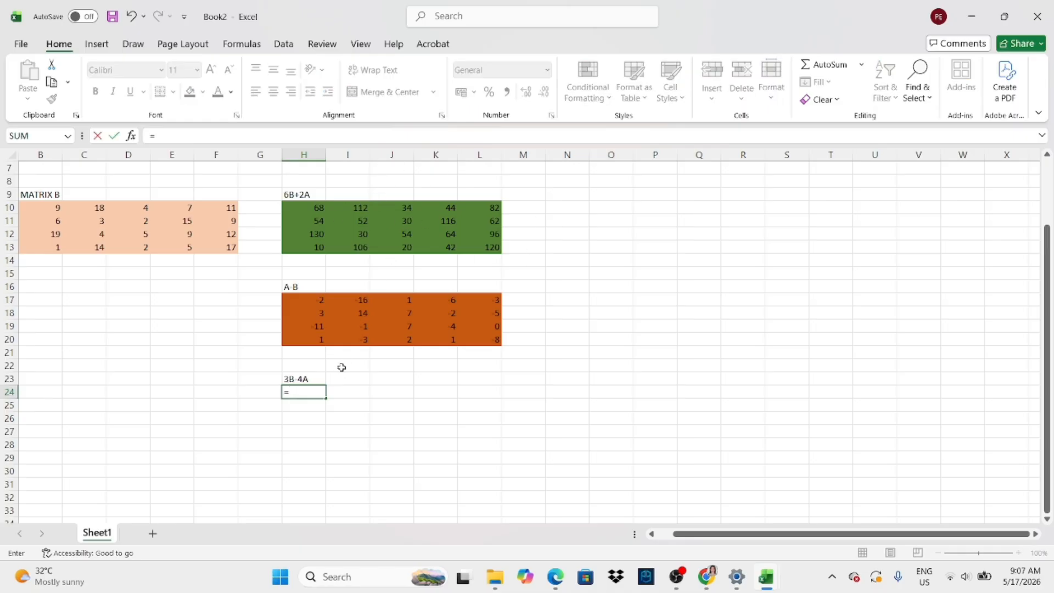
{"action": "type", "text": "3*("}
{"action": "left_click_drag", "start_coordinate": [41, 210], "coordinate": [202, 243]}
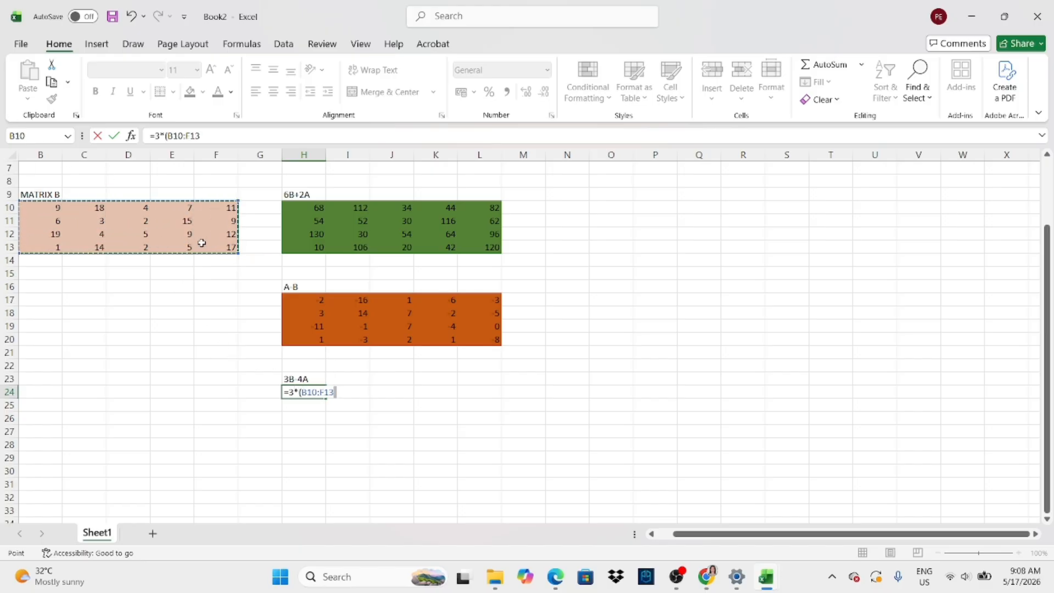
{"action": "type", "text": ")-4*"}
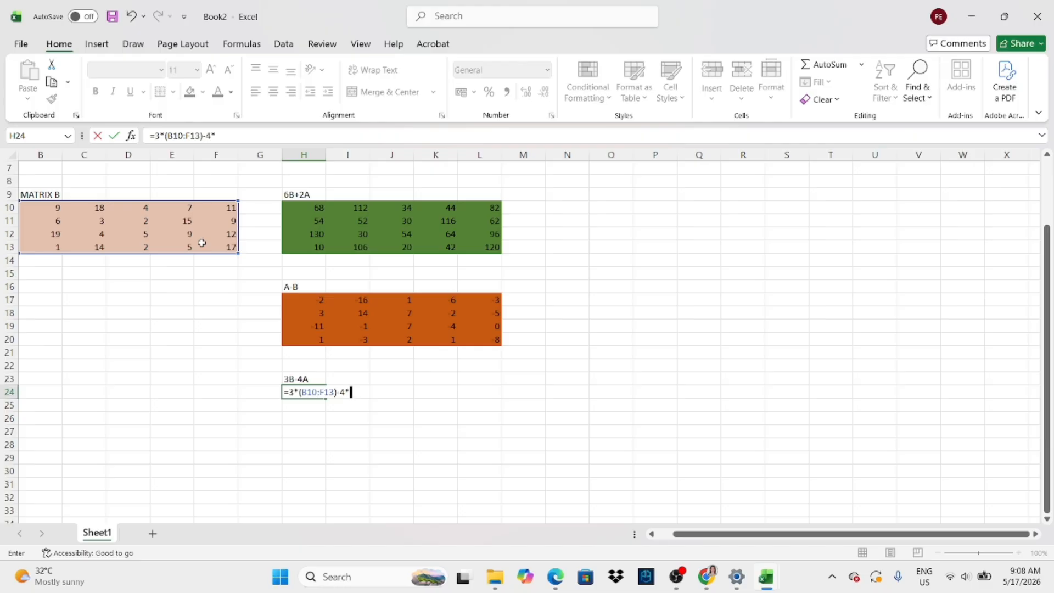
{"action": "type", "text": "("}
{"action": "scroll", "coordinate": [202, 243], "scroll_direction": "up", "scroll_amount": 2}
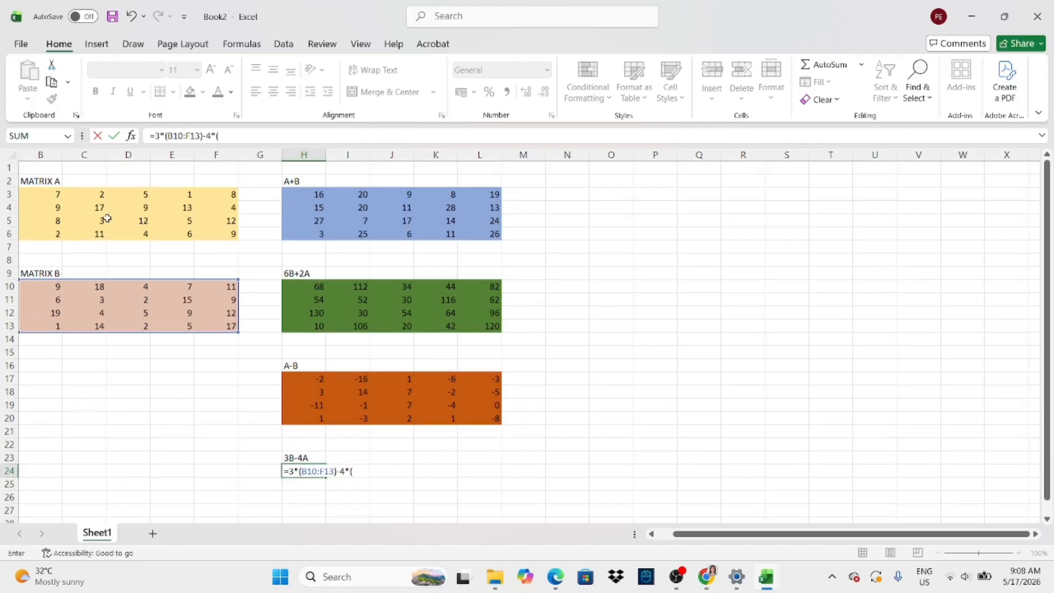
{"action": "left_click_drag", "start_coordinate": [44, 195], "coordinate": [237, 235]}
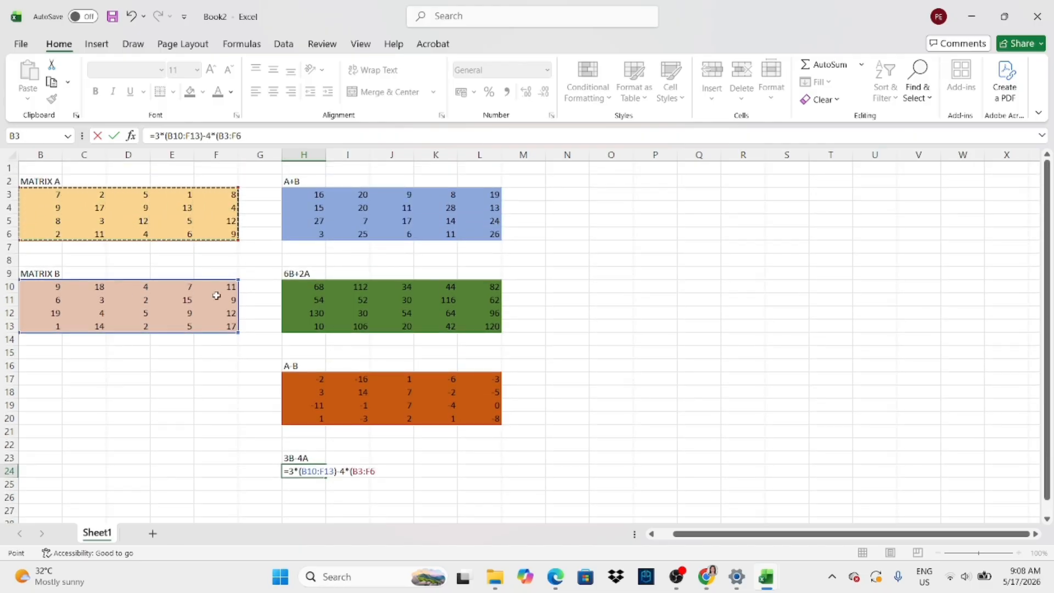
{"action": "key", "text": "Return"}
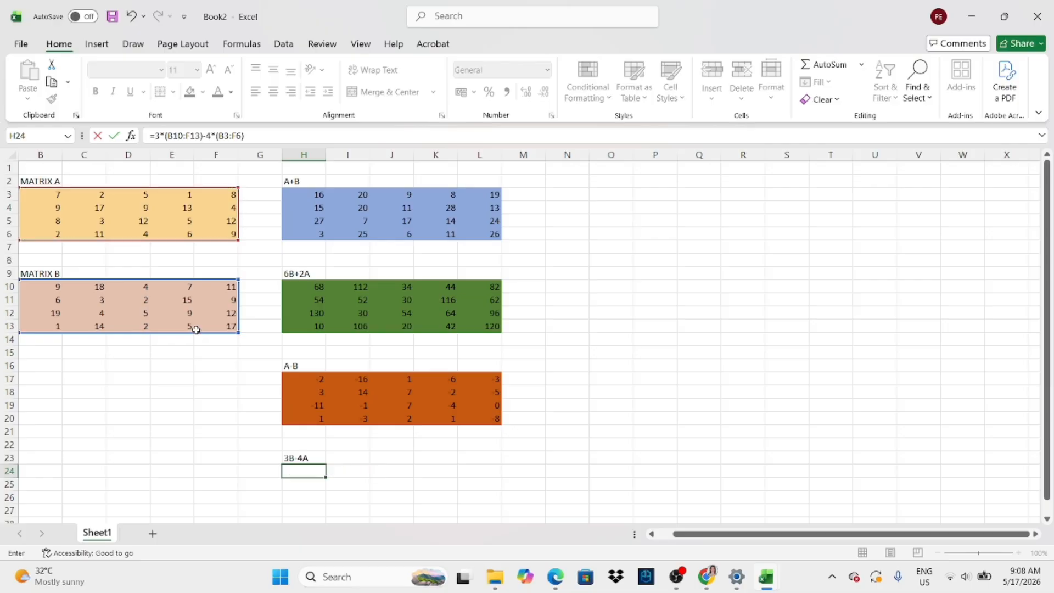
Step: Compare the 3B-4A result in Excel with the manually computed 3B-4A answer in the PDF in Chrome
{"action": "scroll", "coordinate": [625, 489], "scroll_direction": "down", "scroll_amount": 1}
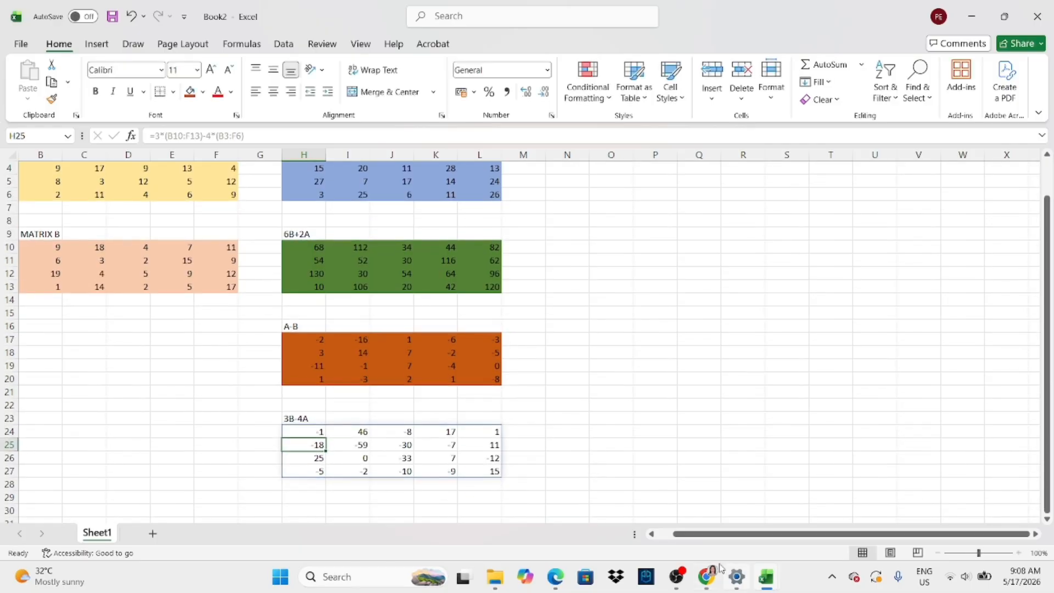
{"action": "left_click", "coordinate": [707, 577]}
{"action": "scroll", "coordinate": [825, 439], "scroll_direction": "down", "scroll_amount": 2}
{"action": "scroll", "coordinate": [825, 439], "scroll_direction": "down", "scroll_amount": 2}
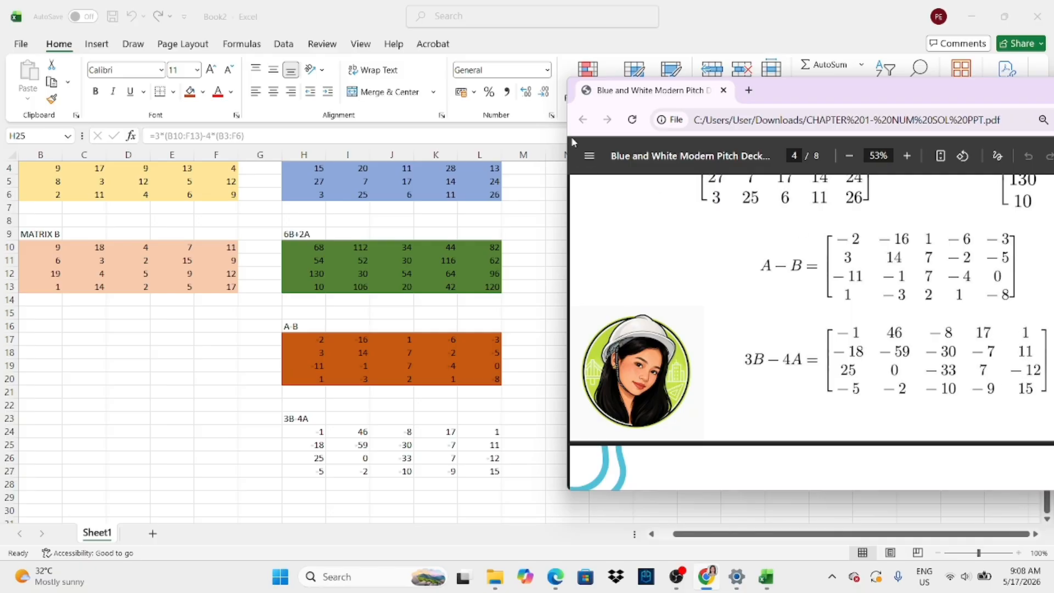
Step: Apply a light gold fill colour to the 3B-4A result in cells H24 to L27 in Excel
{"action": "left_click", "coordinate": [707, 576]}
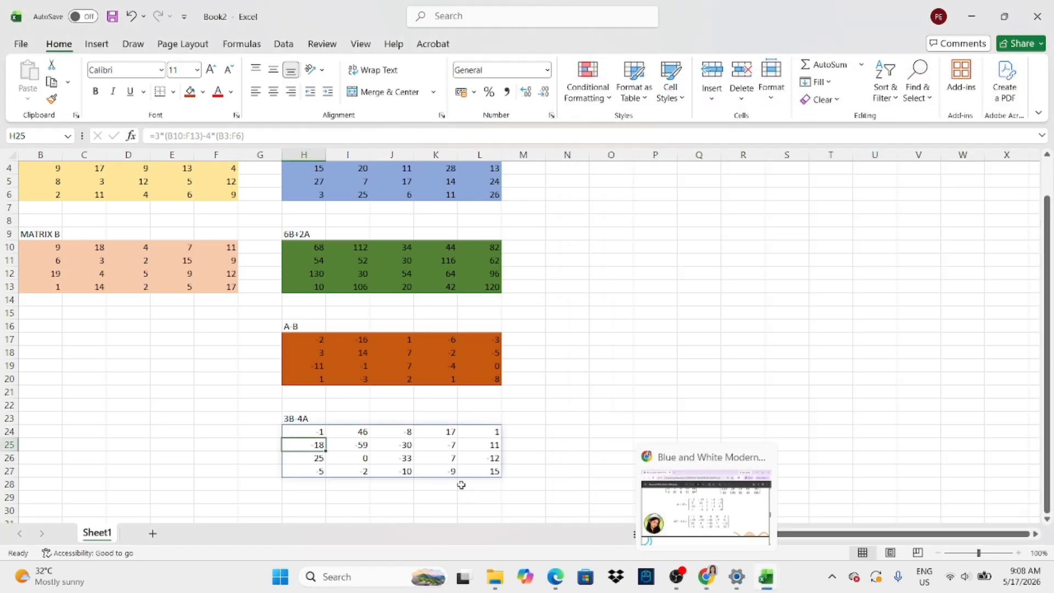
{"action": "left_click", "coordinate": [311, 433]}
{"action": "left_click_drag", "start_coordinate": [307, 433], "coordinate": [488, 472]}
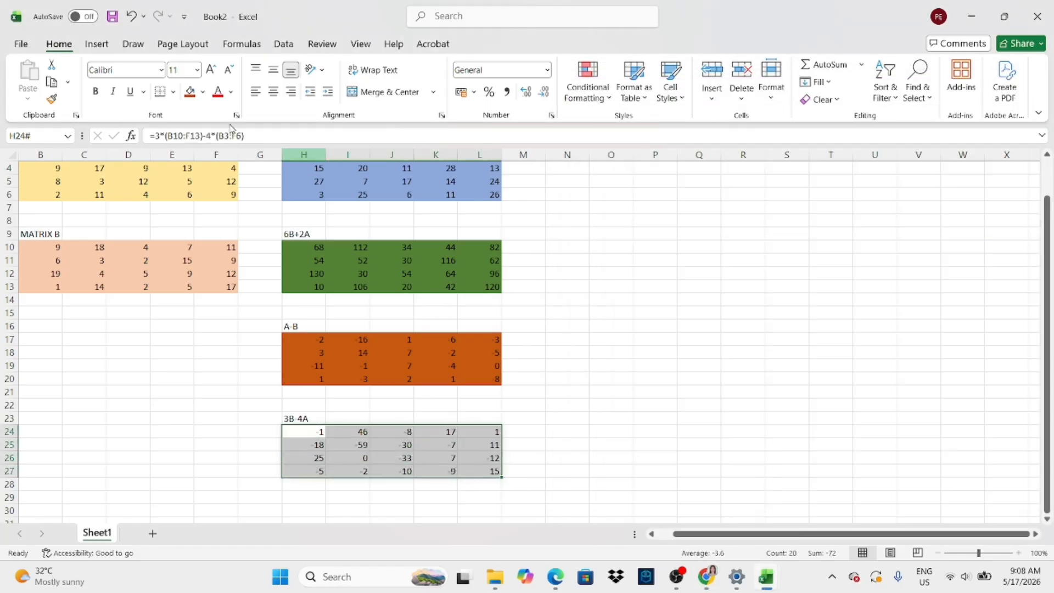
{"action": "left_click", "coordinate": [203, 92]}
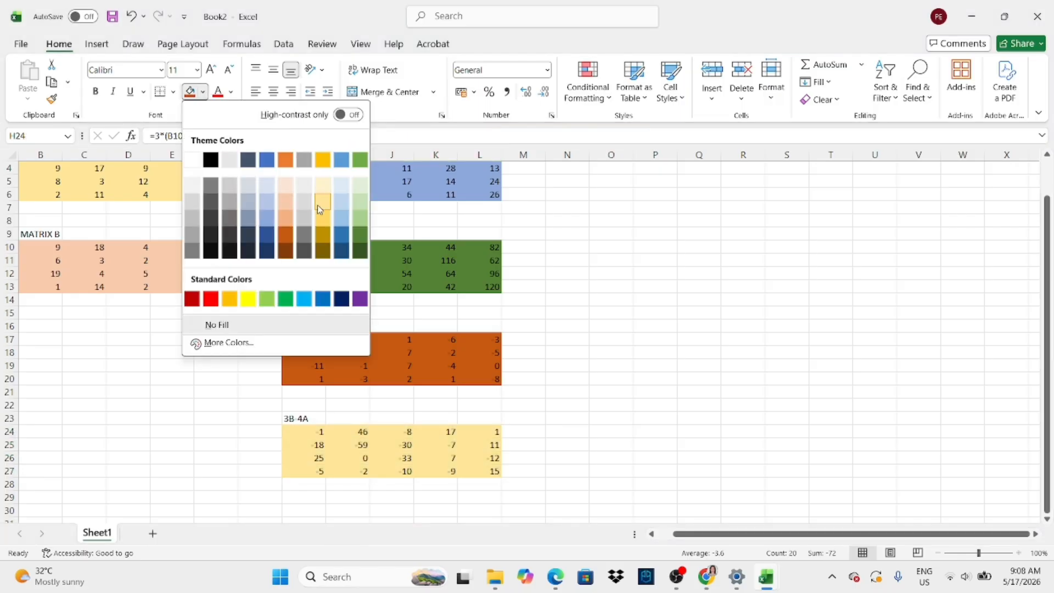
{"action": "left_click", "coordinate": [322, 220]}
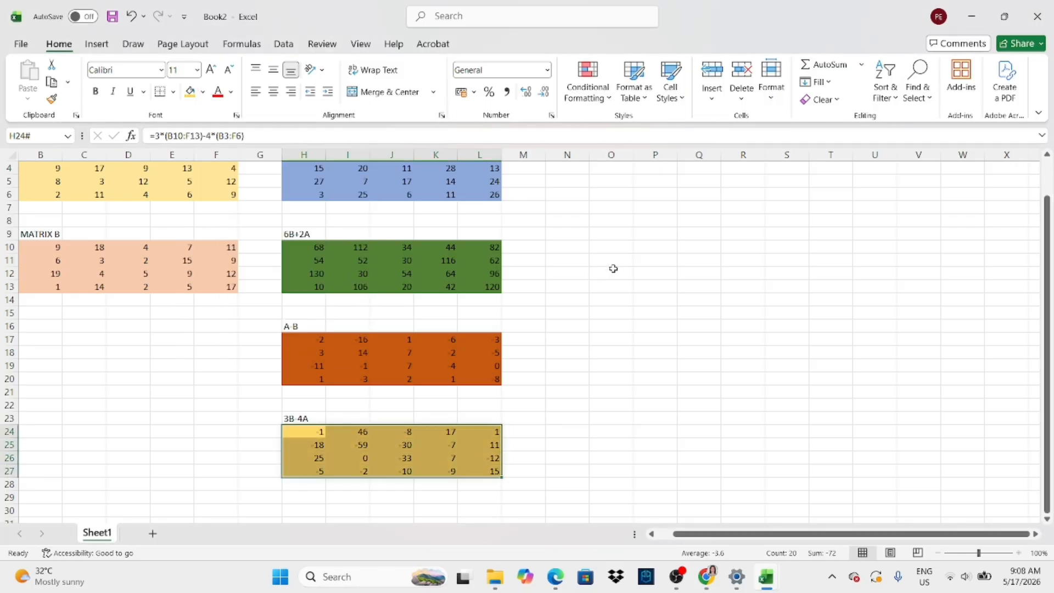
Step: Review the results of all four matrix operations in the worksheet
{"action": "scroll", "coordinate": [607, 277], "scroll_direction": "down", "scroll_amount": 1}
{"action": "scroll", "coordinate": [605, 281], "scroll_direction": "up", "scroll_amount": 1}
{"action": "scroll", "coordinate": [604, 283], "scroll_direction": "up", "scroll_amount": 1}
{"action": "scroll", "coordinate": [593, 288], "scroll_direction": "down", "scroll_amount": 3}
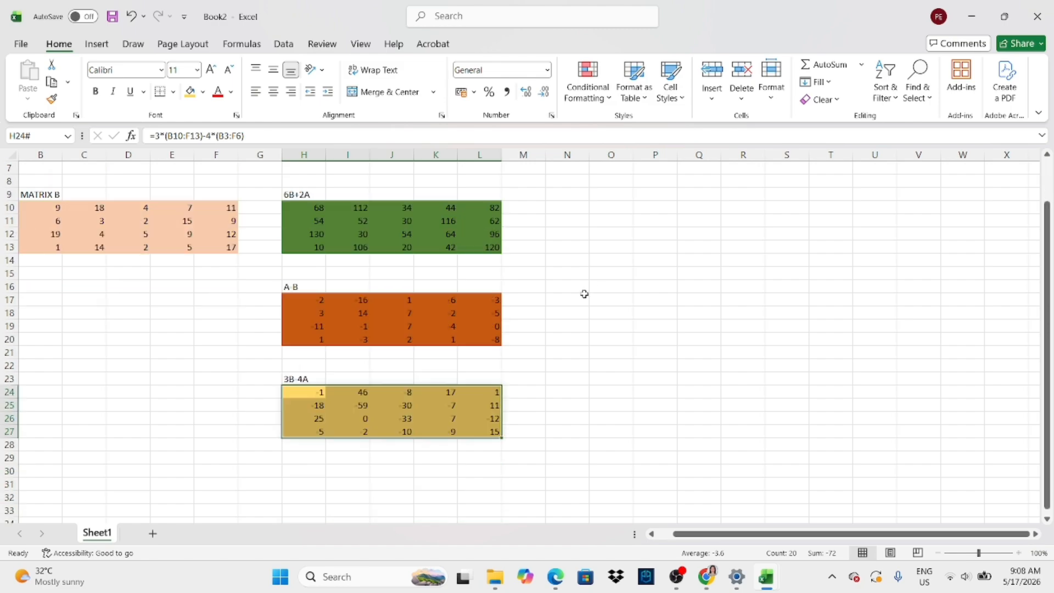
{"action": "scroll", "coordinate": [583, 293], "scroll_direction": "up", "scroll_amount": 3}
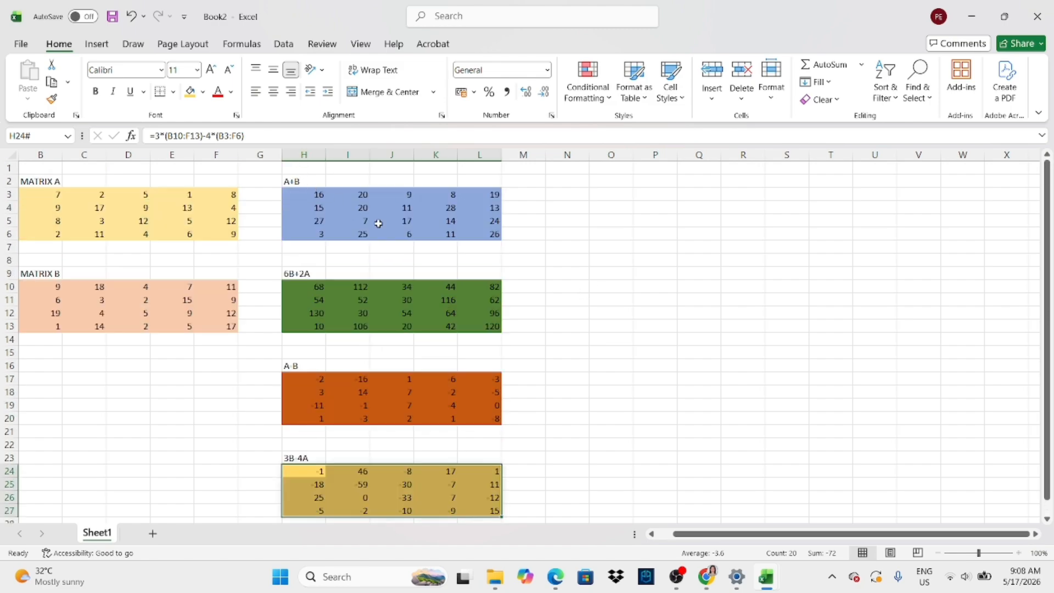
{"action": "scroll", "coordinate": [583, 313], "scroll_direction": "down", "scroll_amount": 2}
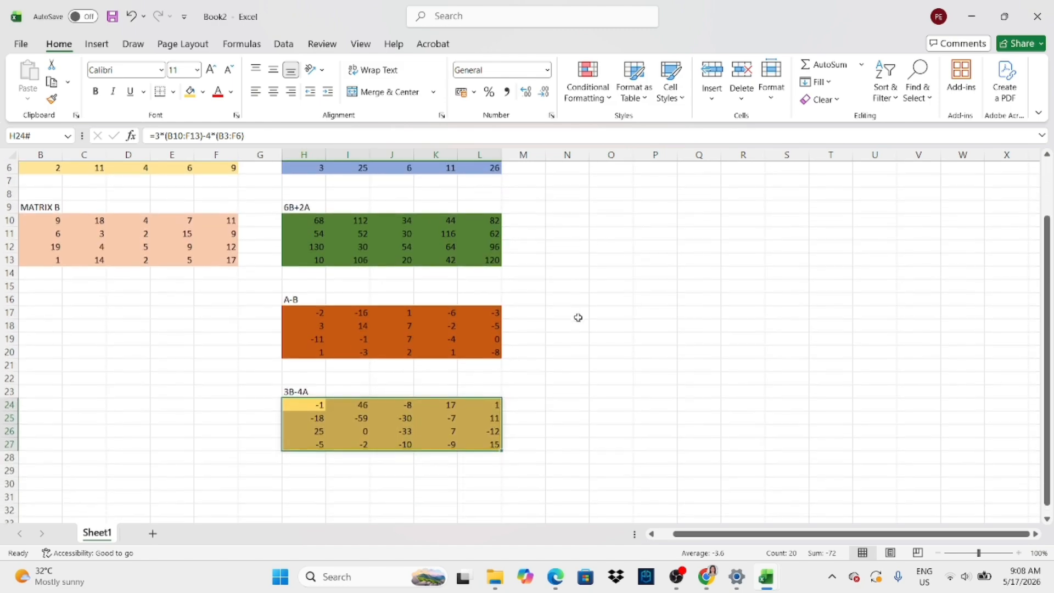
Step: Rename the worksheet as mat add & sub, and add a new blank worksheet to the workbook
{"action": "double_click", "coordinate": [96, 533]}
{"action": "key", "text": "BackSpace"}
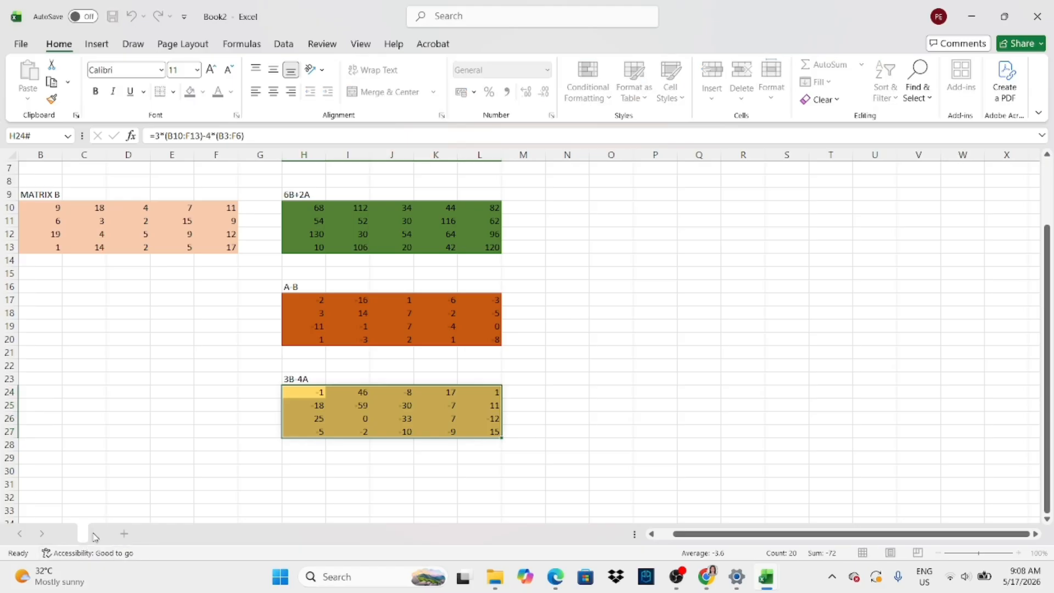
{"action": "key", "text": "Caps_Lock"}
{"action": "type", "text": "mat add"}
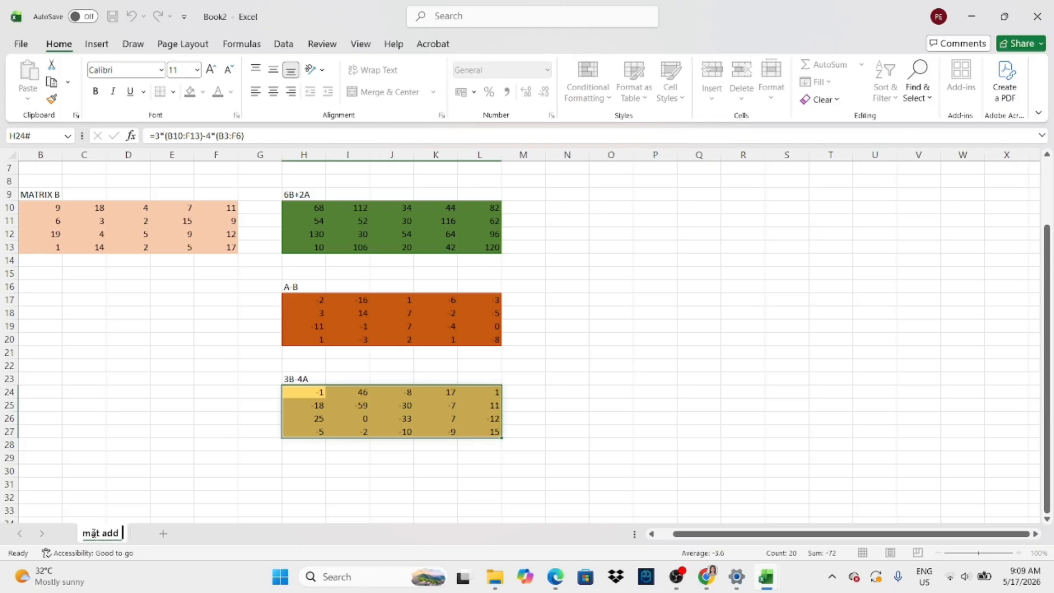
{"action": "type", "text": " & sub"}
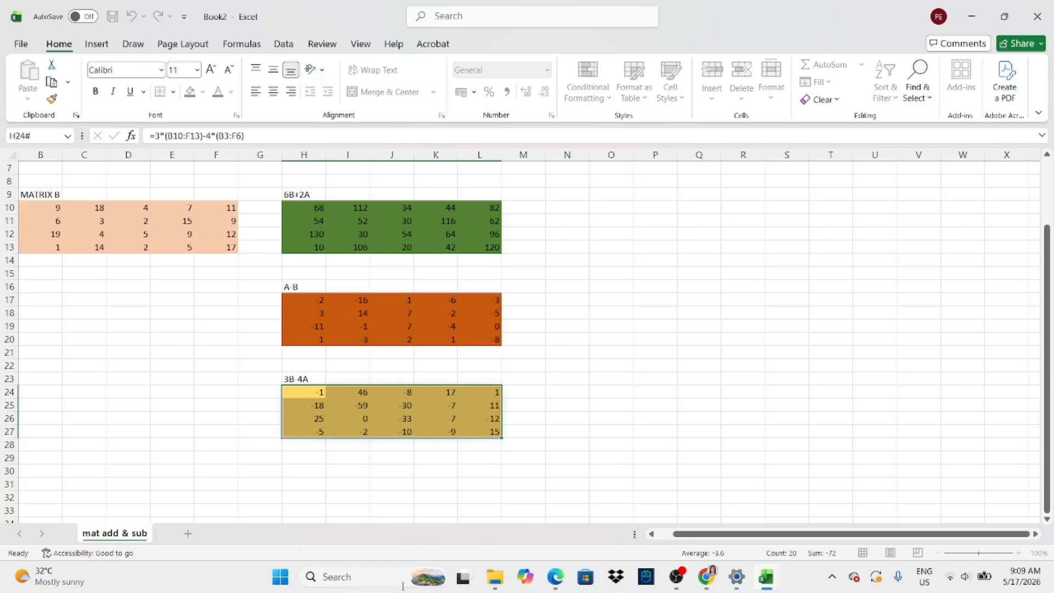
{"action": "key", "text": "Return"}
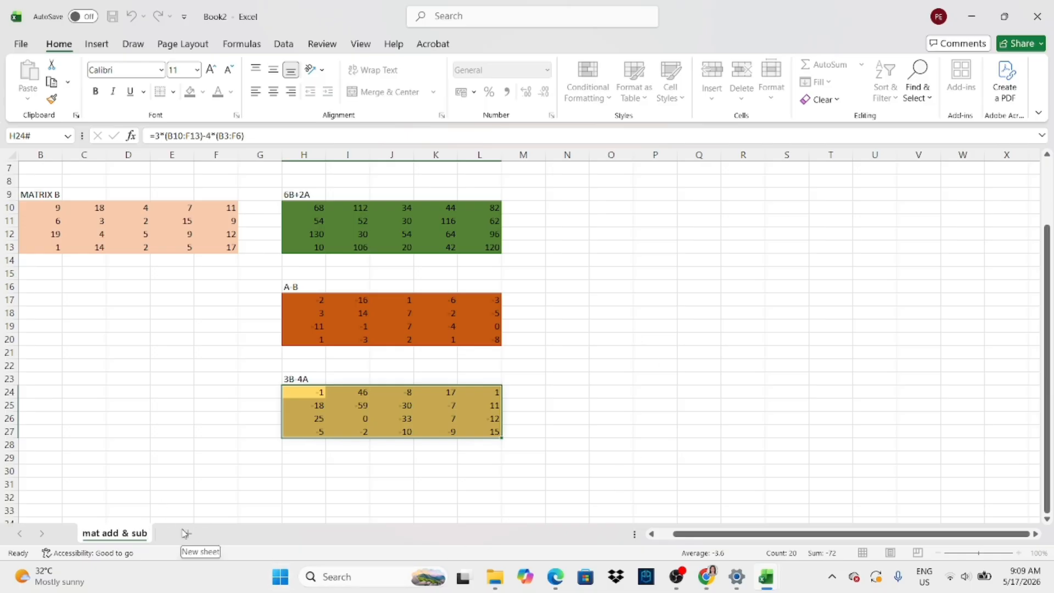
{"action": "left_click", "coordinate": [186, 533]}
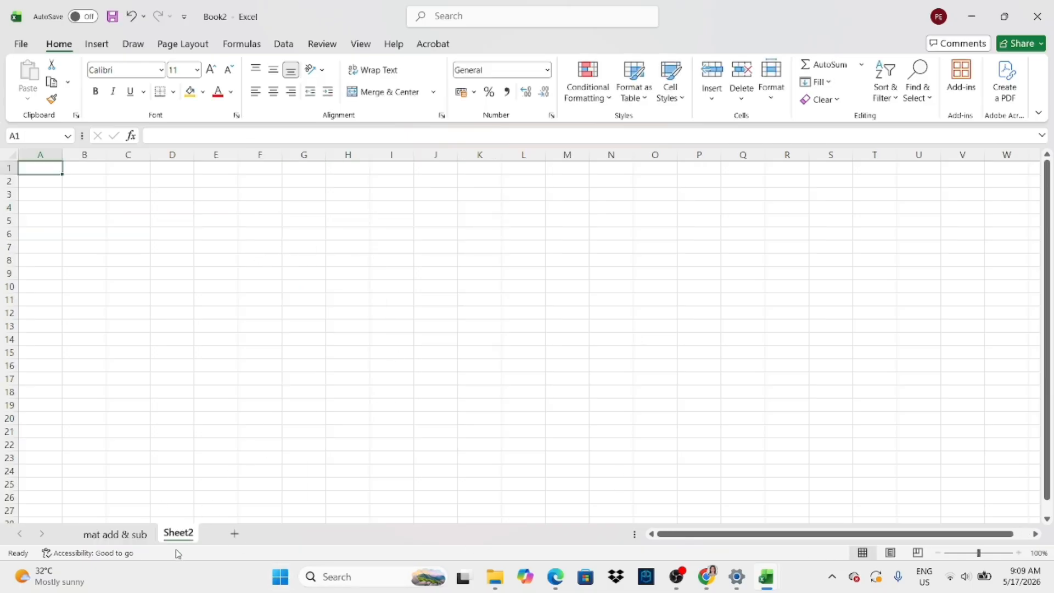
Step: Rename the new blank worksheet as mat mult
{"action": "double_click", "coordinate": [192, 533]}
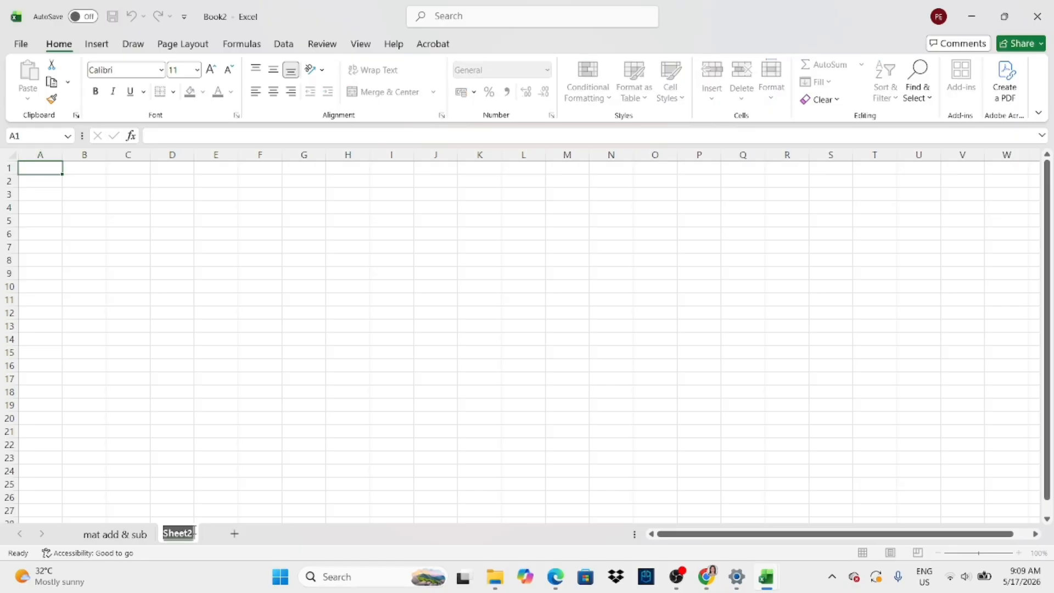
{"action": "type", "text": "mat"}
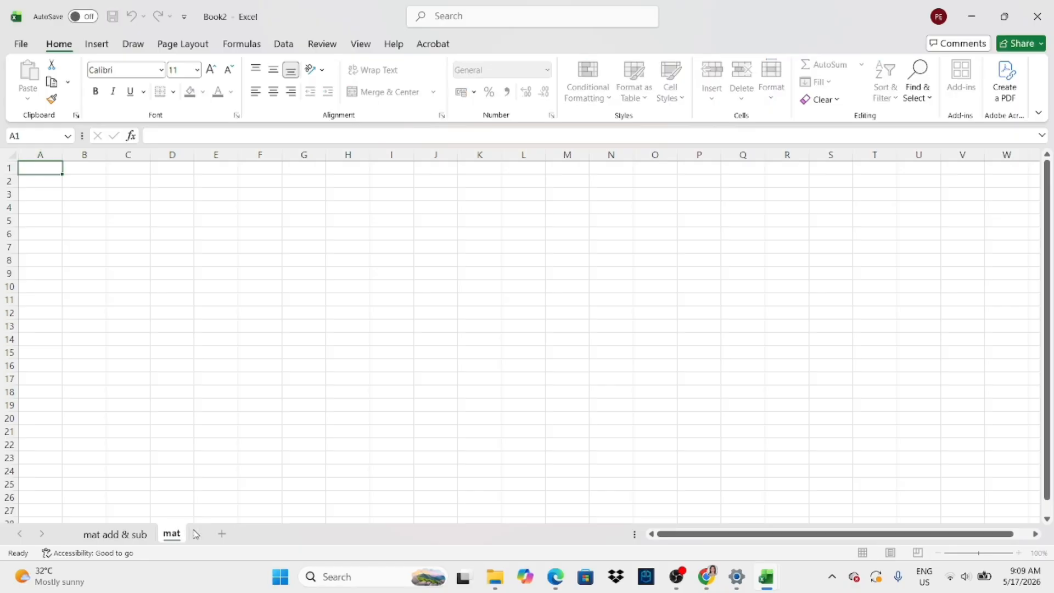
{"action": "type", "text": " mult"}
Step: Switch to the PDF in Chrome and show it in full-screen presentation mode to view the Matrix Multiplication section
{"action": "left_click", "coordinate": [711, 574]}
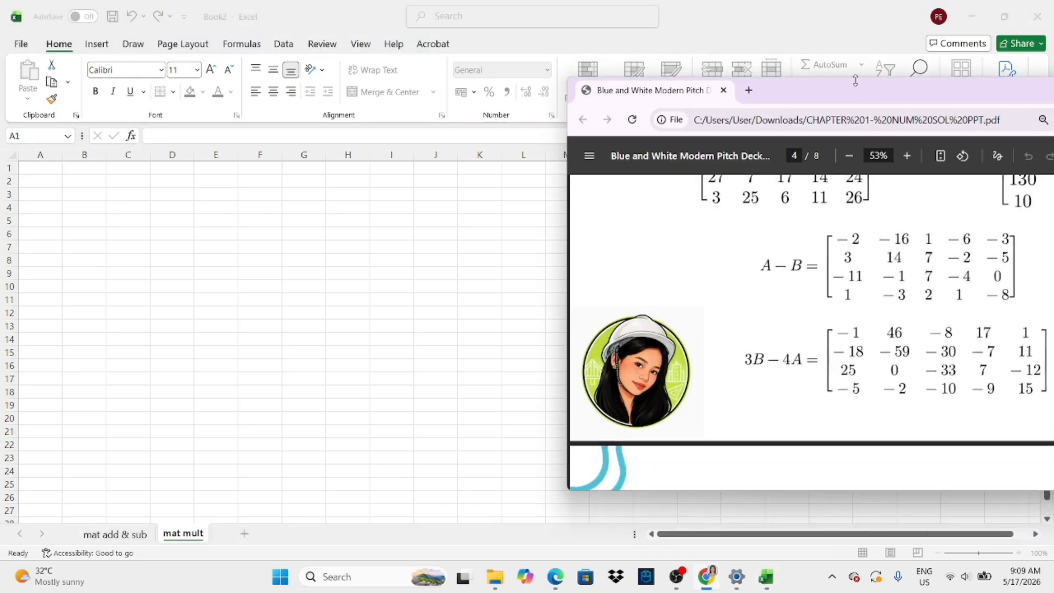
{"action": "left_click_drag", "start_coordinate": [855, 81], "coordinate": [646, 118]}
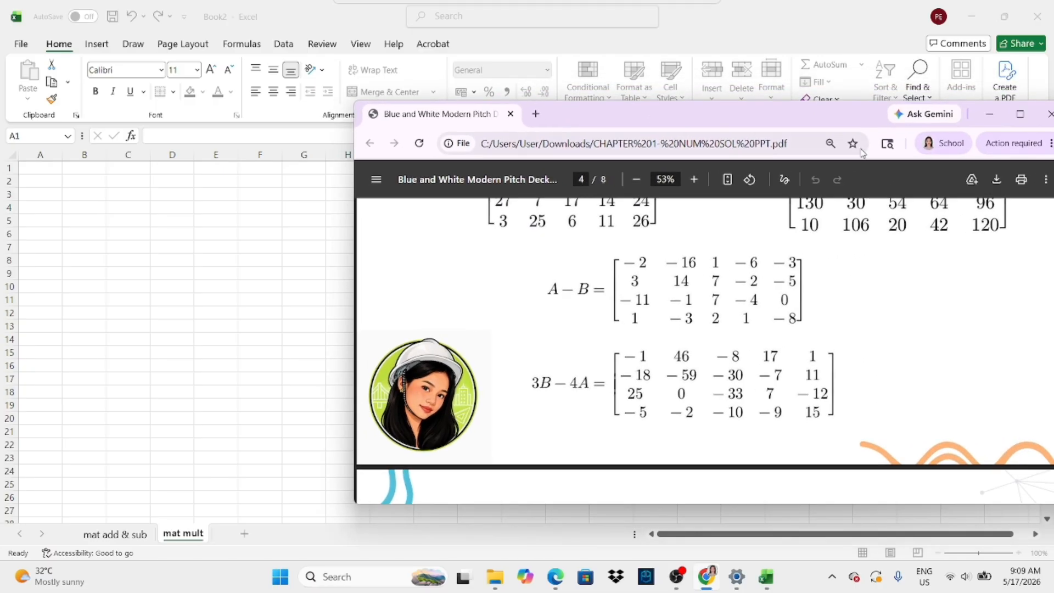
{"action": "left_click", "coordinate": [1045, 179]}
{"action": "left_click", "coordinate": [998, 268]}
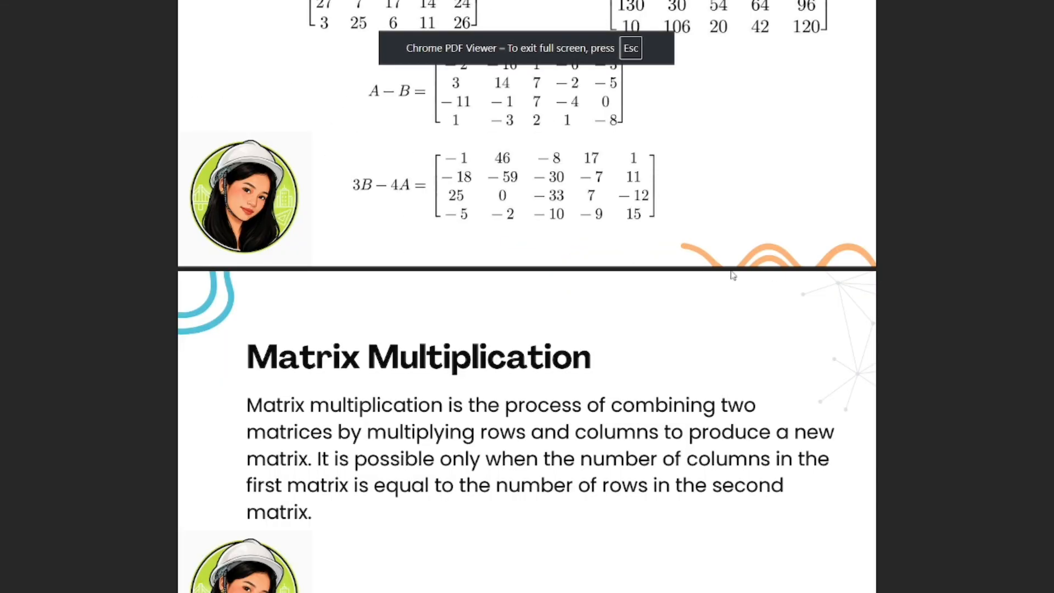
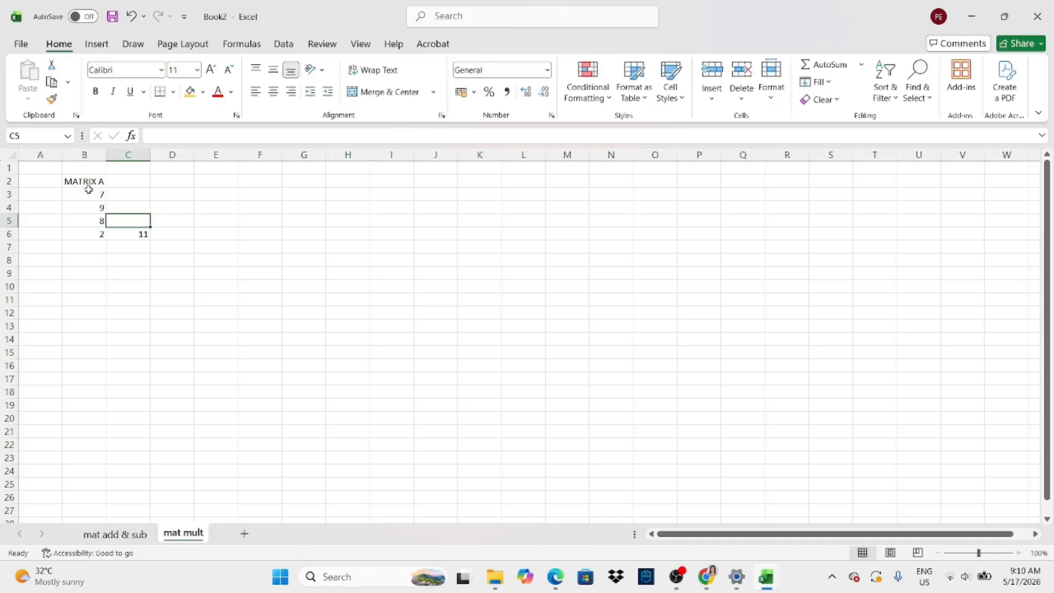
Step: Complete the second column of Matrix A in Excel with 2, 17 and 3 in cells C3 to C5
{"action": "type", "text": "3"}
{"action": "key", "text": "Up"}
{"action": "type", "text": "17"}
{"action": "key", "text": "Up"}
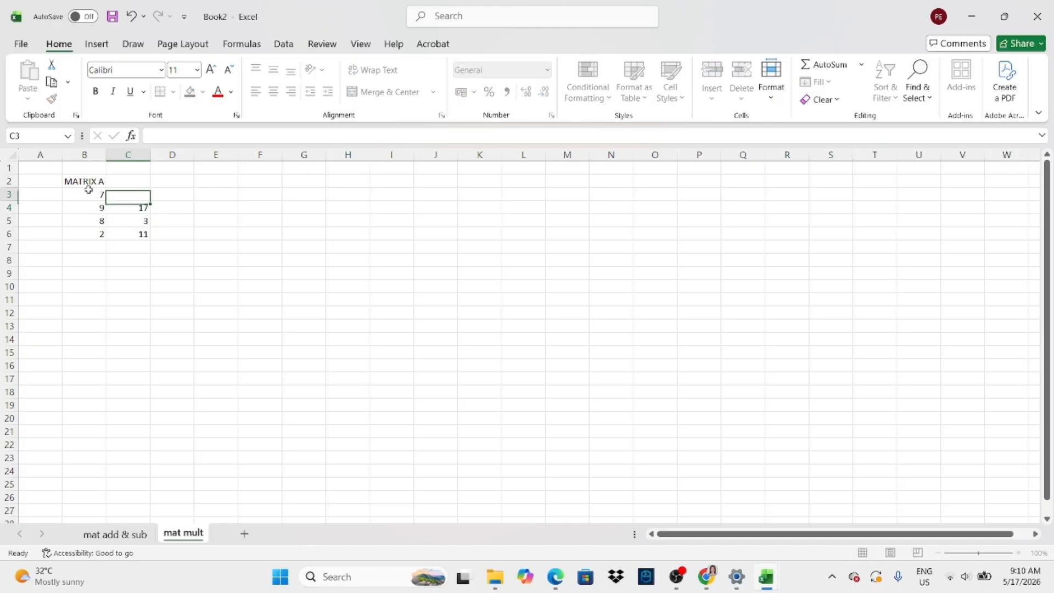
{"action": "type", "text": "2"}
{"action": "key", "text": "ctrl+Return"}
Step: Enter the third column of Matrix A as 5, 9, 12 and 4 in cells D3 to D6
{"action": "key", "text": "Tab"}
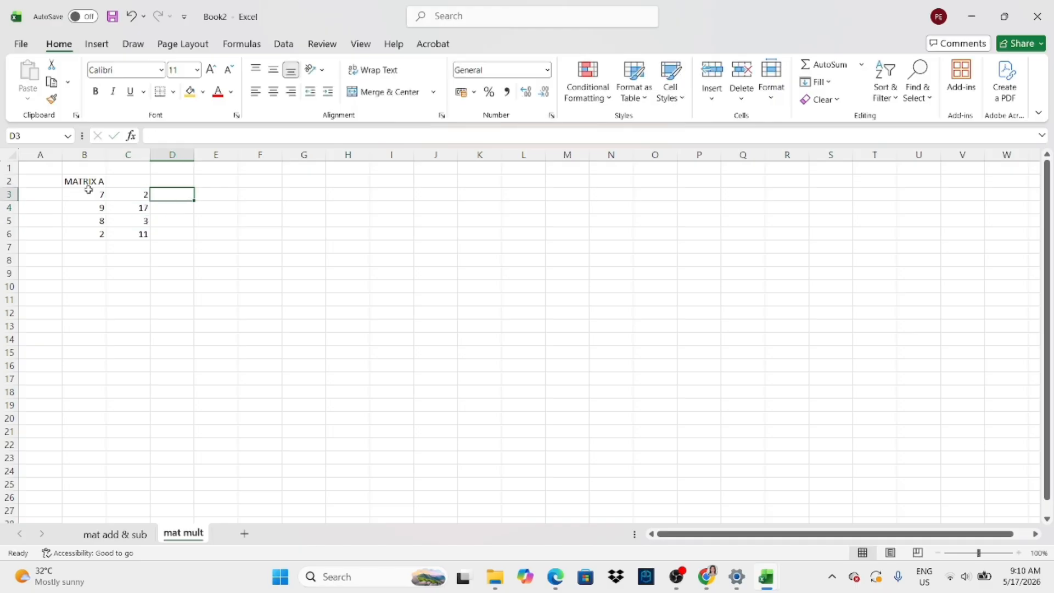
{"action": "type", "text": "5"}
{"action": "key", "text": "Return"}
{"action": "type", "text": "9"}
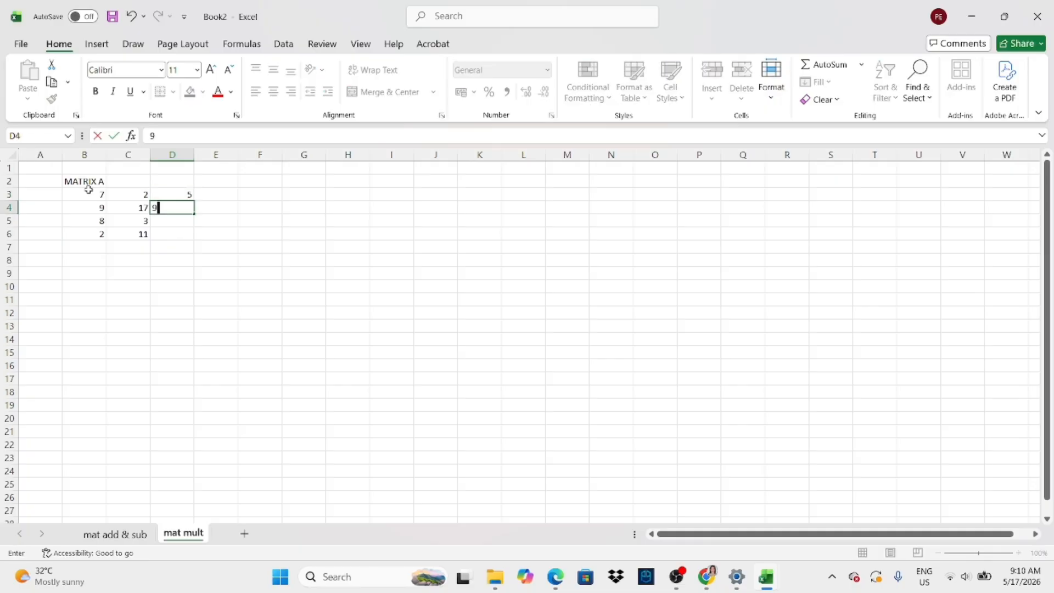
{"action": "key", "text": "Return"}
{"action": "type", "text": "12"}
{"action": "key", "text": "Return"}
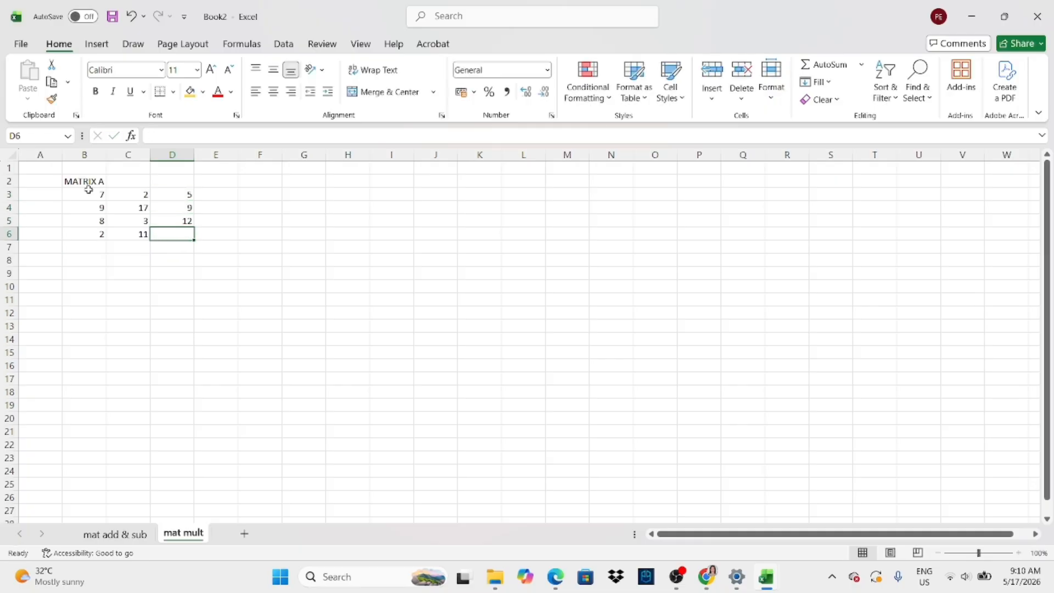
{"action": "type", "text": "4"}
{"action": "key", "text": "Tab"}
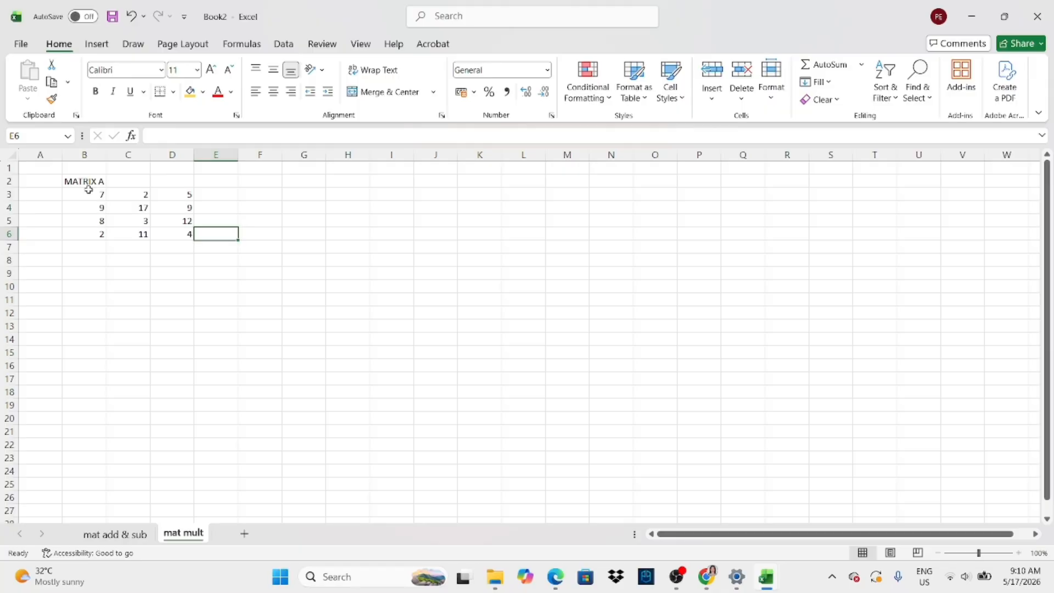
Step: Enter the fourth column of Matrix A as 1, 13, 5 and 6 in cells E3 to E6
{"action": "type", "text": "6"}
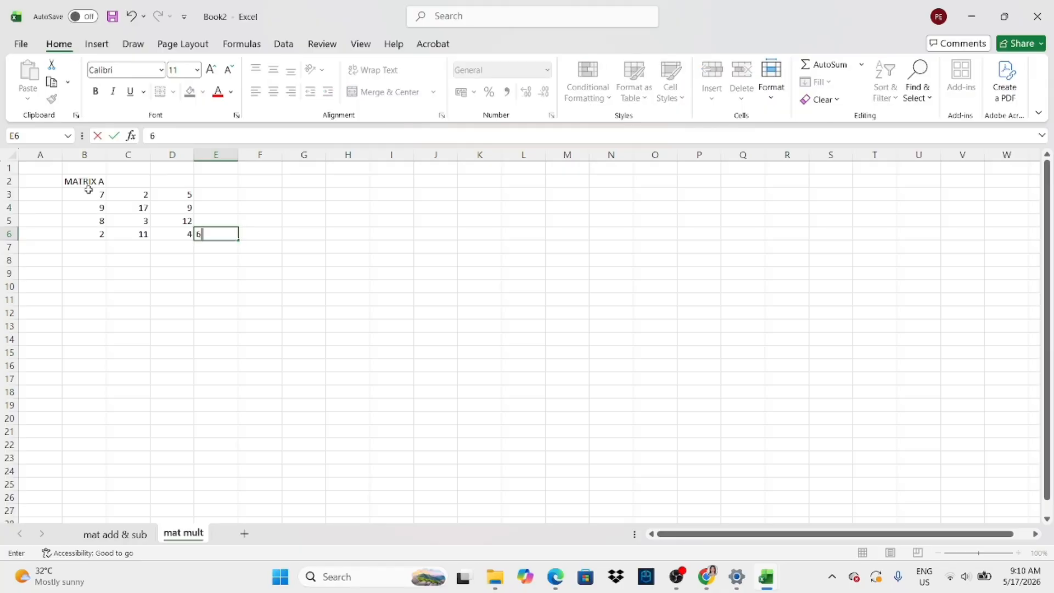
{"action": "key", "text": "Up"}
{"action": "type", "text": "5"}
{"action": "key", "text": "Up"}
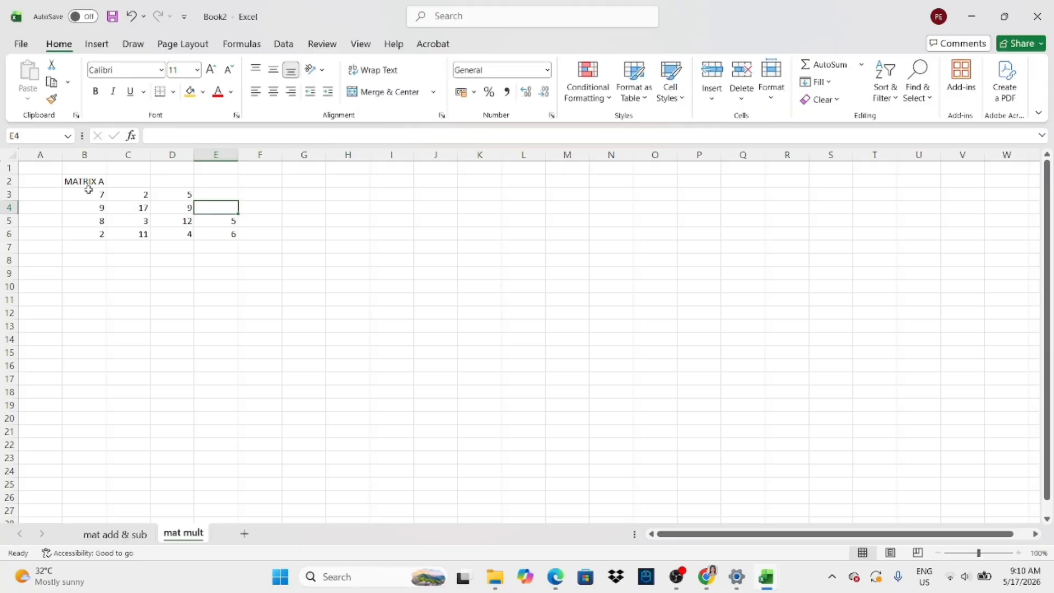
{"action": "type", "text": "13"}
{"action": "key", "text": "Up"}
{"action": "type", "text": "1"}
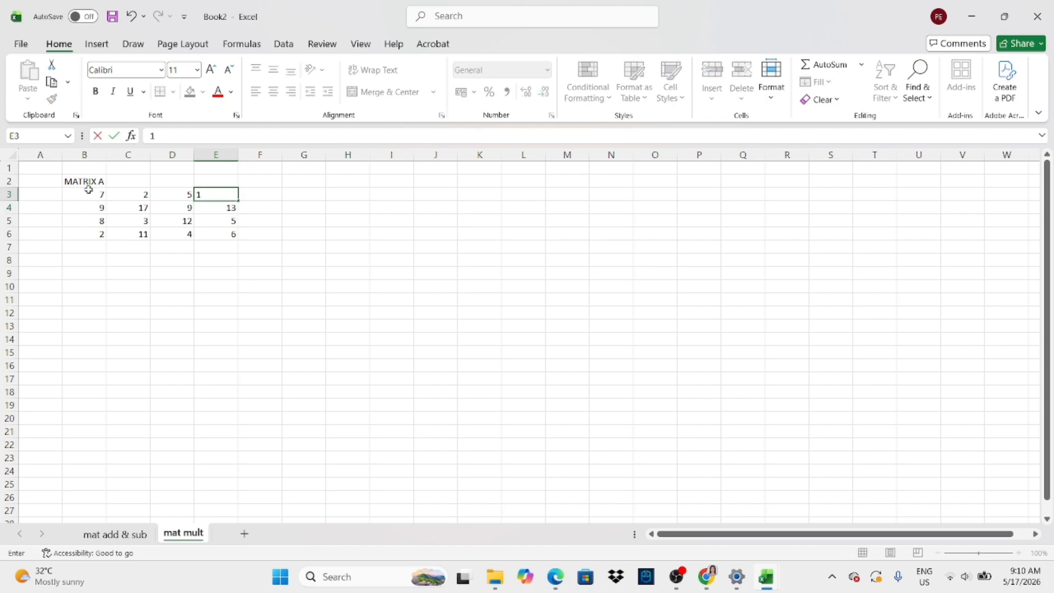
{"action": "key", "text": "Right"}
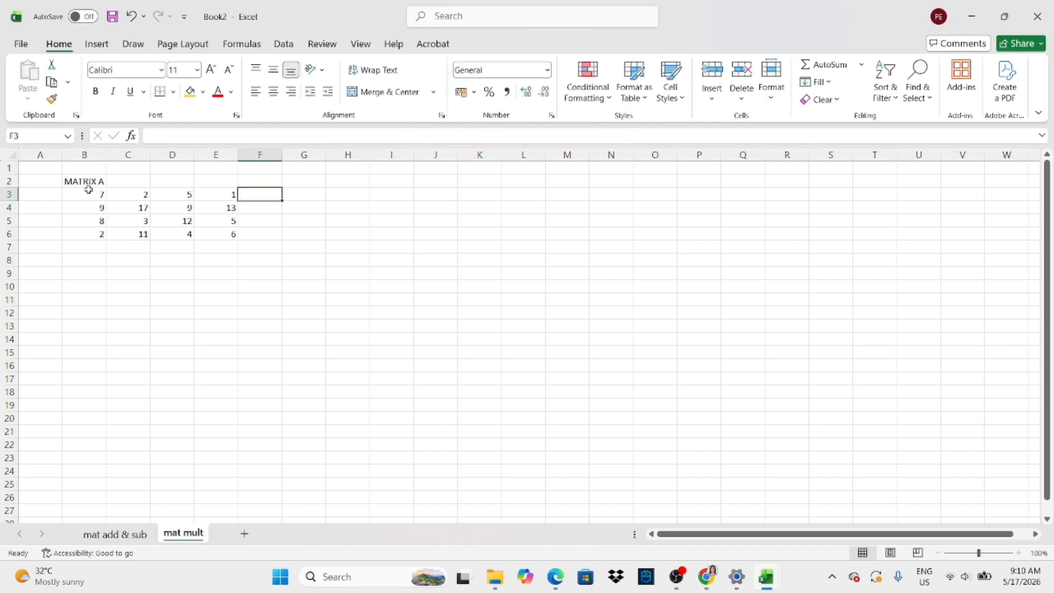
Step: Enter the fifth column of Matrix A as 8, 4, 12 and 9 in cells F3 to F6
{"action": "type", "text": "8"}
{"action": "key", "text": "Return"}
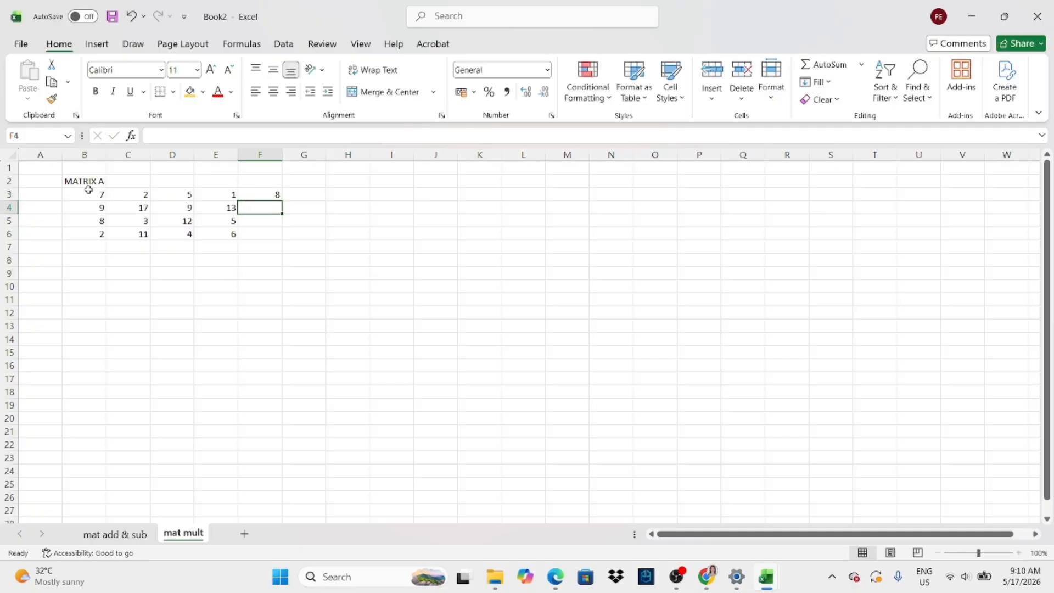
{"action": "type", "text": "4"}
{"action": "key", "text": "Return"}
{"action": "type", "text": "12"}
{"action": "key", "text": "Return"}
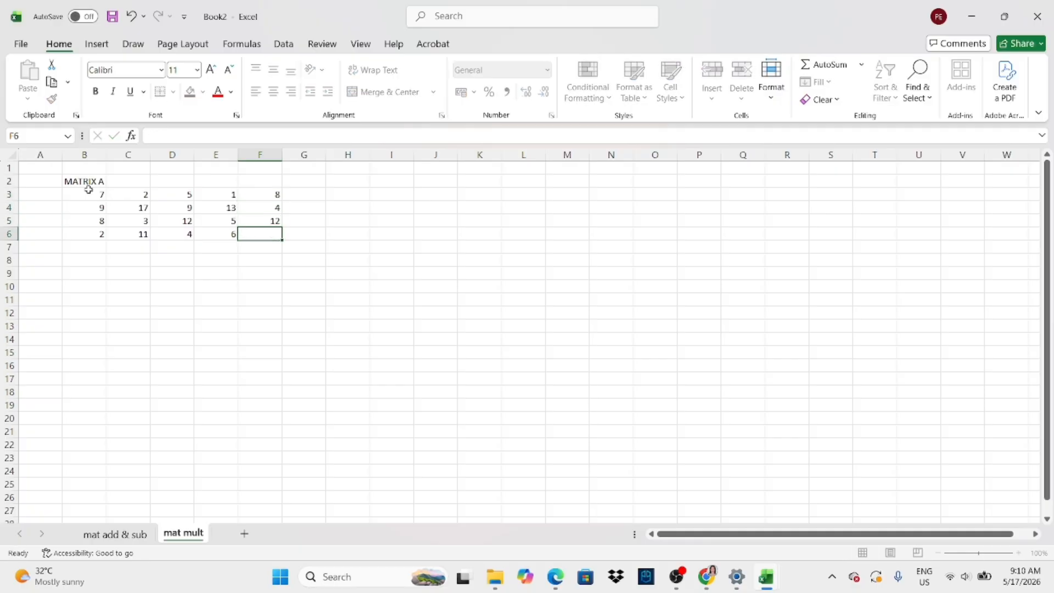
{"action": "type", "text": "9"}
{"action": "key", "text": "Right"}
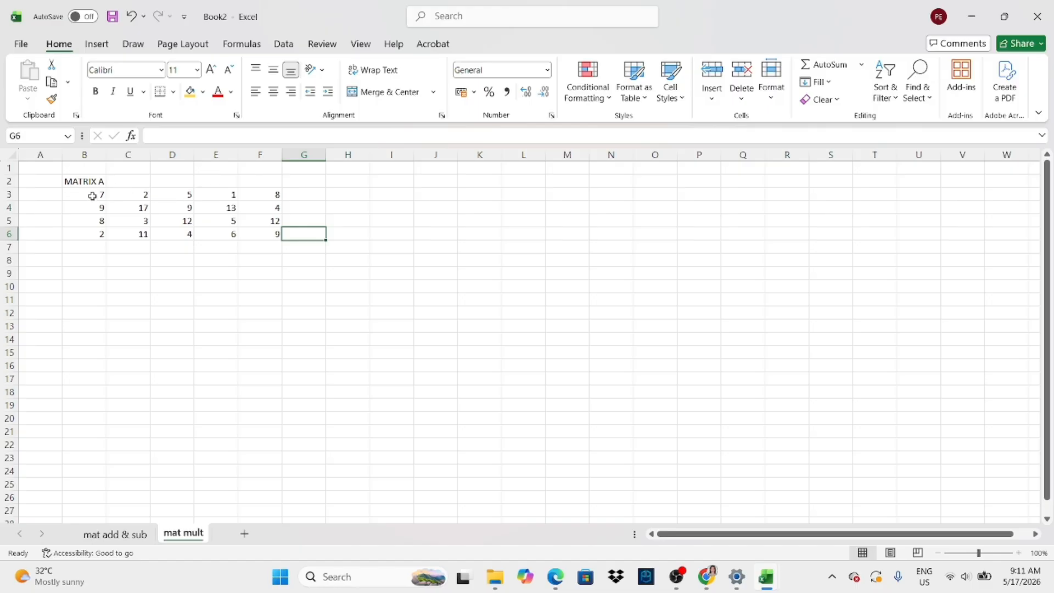
Step: Apply a light green fill colour to Matrix A in cells B3 to F6
{"action": "left_click_drag", "start_coordinate": [95, 195], "coordinate": [245, 236]}
{"action": "left_click", "coordinate": [203, 92]}
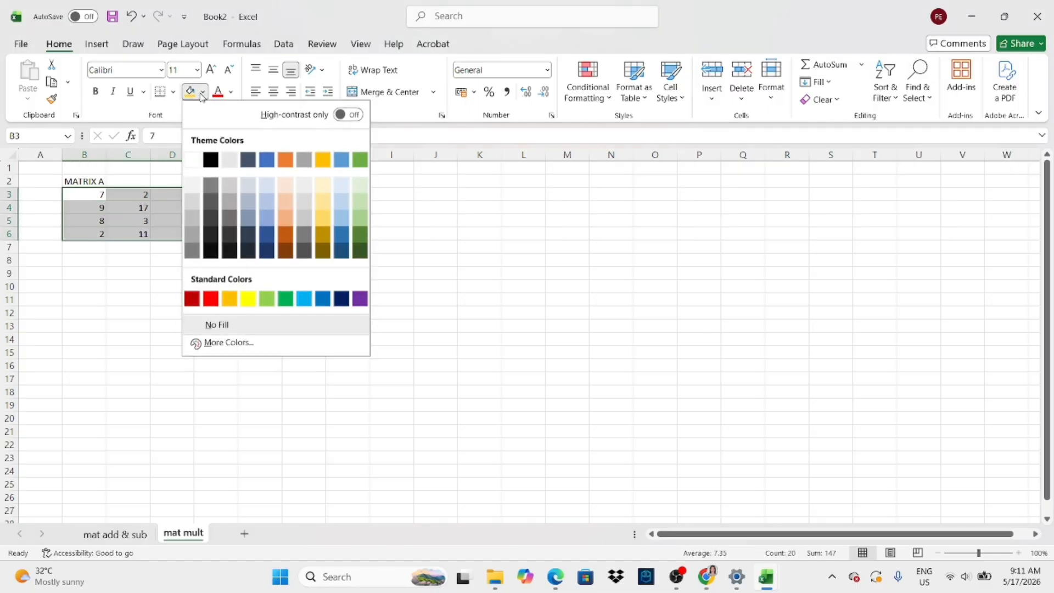
{"action": "left_click", "coordinate": [361, 209]}
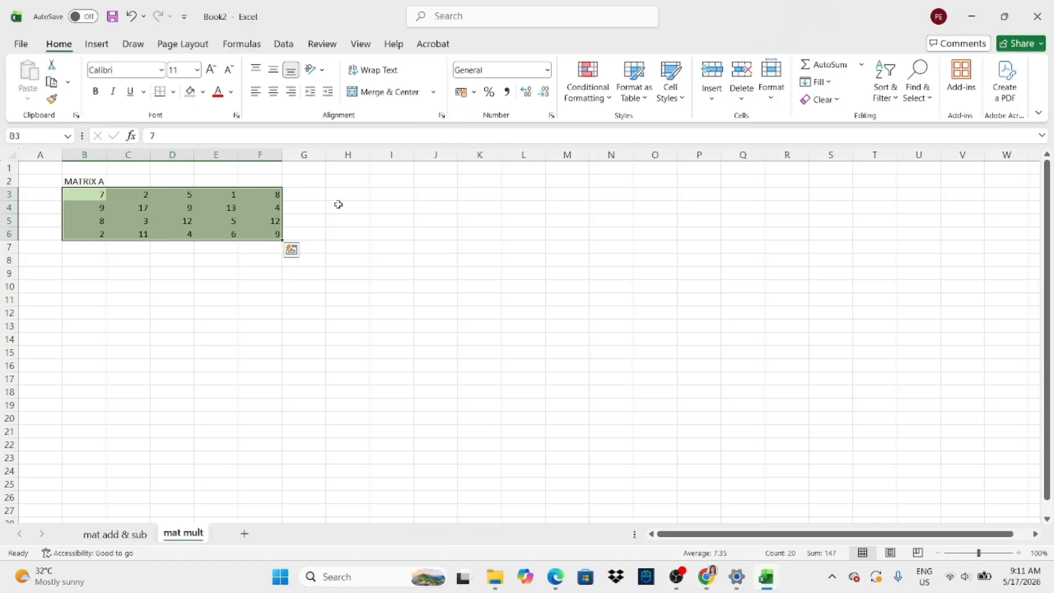
Step: Add the label MATRIX B in cell B9
{"action": "left_click", "coordinate": [103, 271]}
{"action": "type", "text": "MATRIX B"}
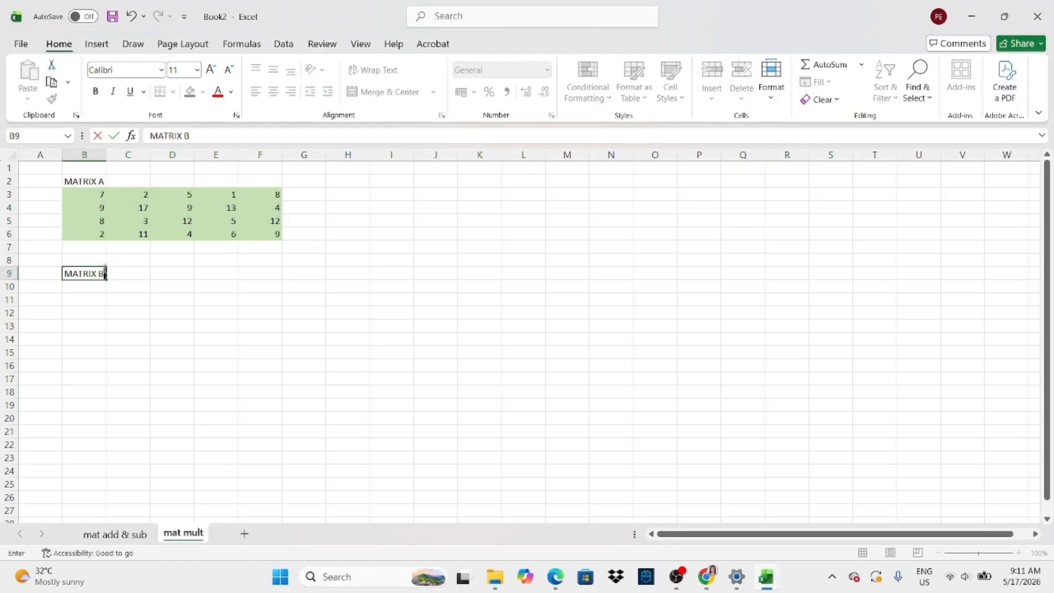
{"action": "key", "text": "Return"}
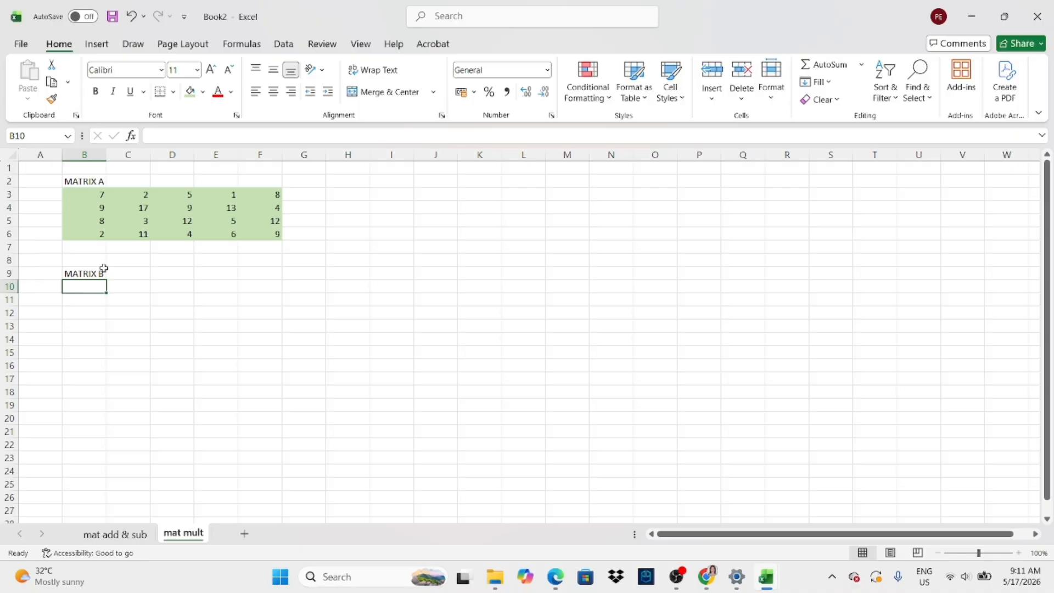
Step: Enter the first column of Matrix B as 7, 9, 8, 2 and 4 in cells B10 to B14
{"action": "type", "text": "7"}
{"action": "key", "text": "Return"}
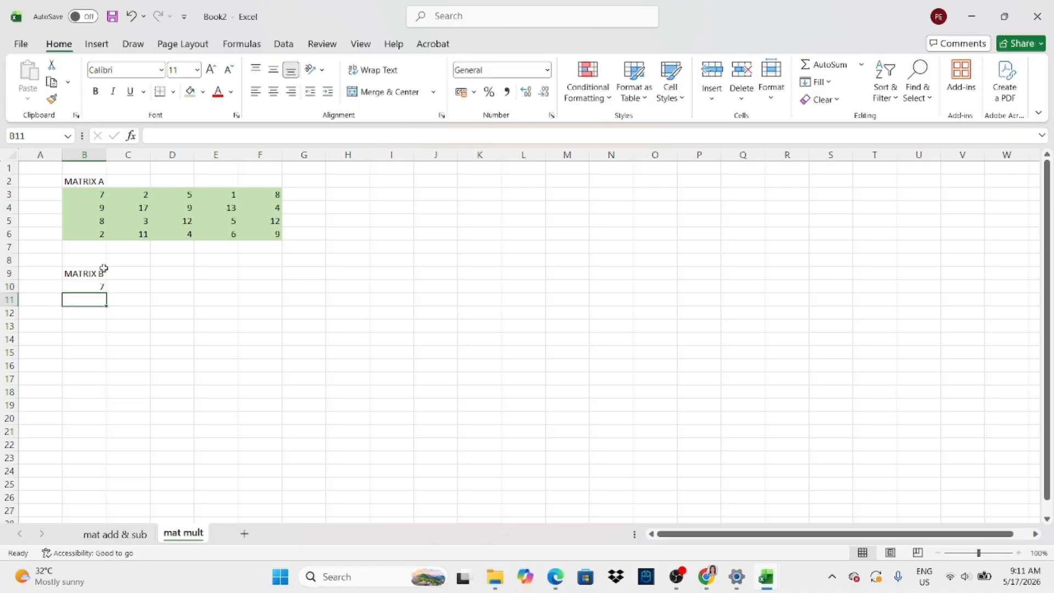
{"action": "type", "text": "9"}
{"action": "key", "text": "Return"}
{"action": "type", "text": "8"}
{"action": "key", "text": "Return"}
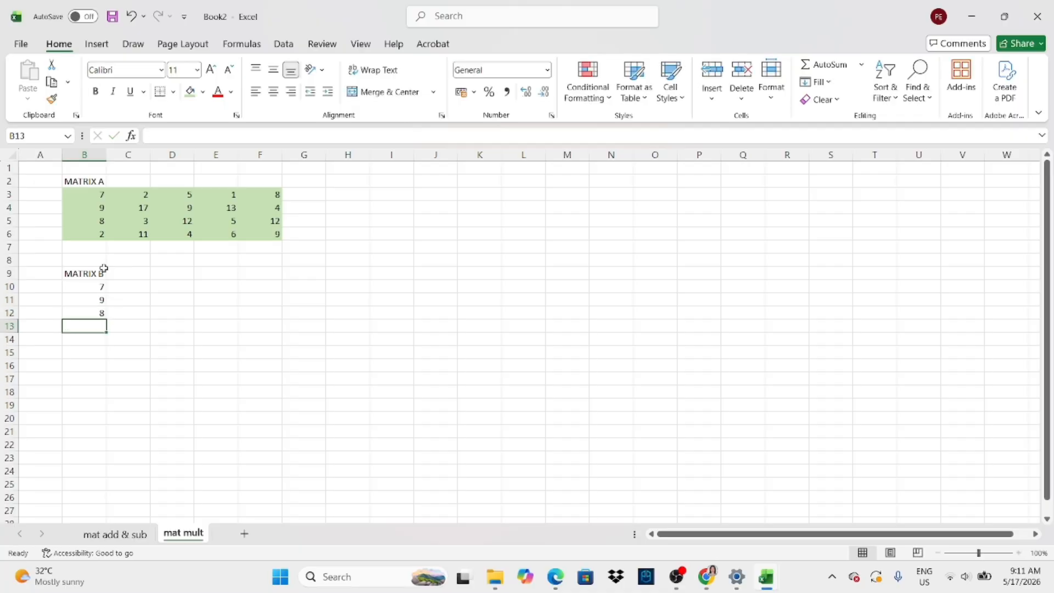
{"action": "type", "text": "2"}
{"action": "key", "text": "Return"}
{"action": "type", "text": "4"}
{"action": "key", "text": "Tab"}
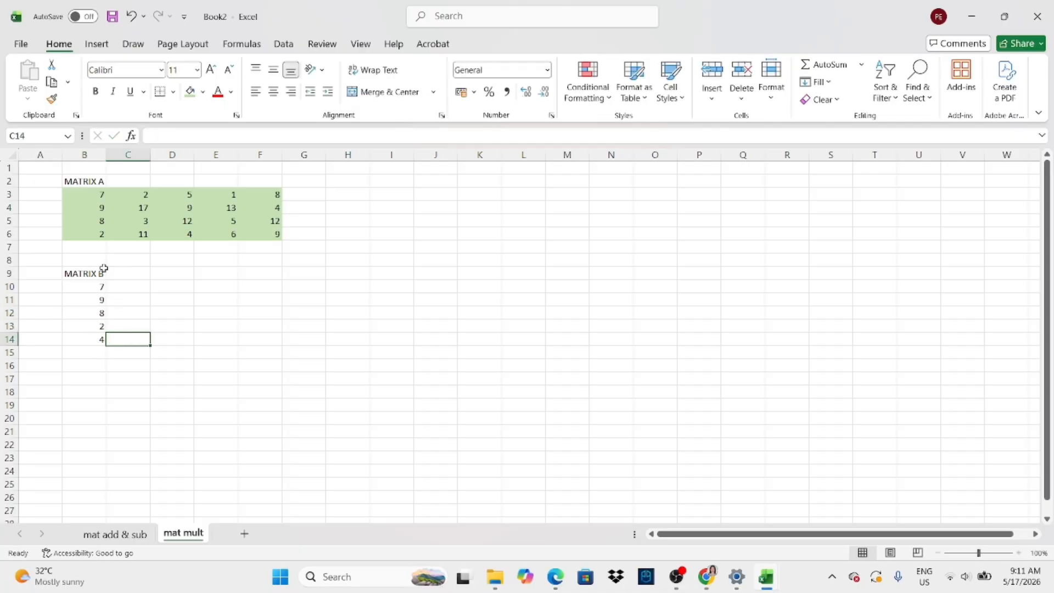
Step: Enter the second column of Matrix B as 2, 17, 3, 11 and 6 in cells C10 to C14
{"action": "type", "text": "6"}
{"action": "key", "text": "Up"}
{"action": "type", "text": "11"}
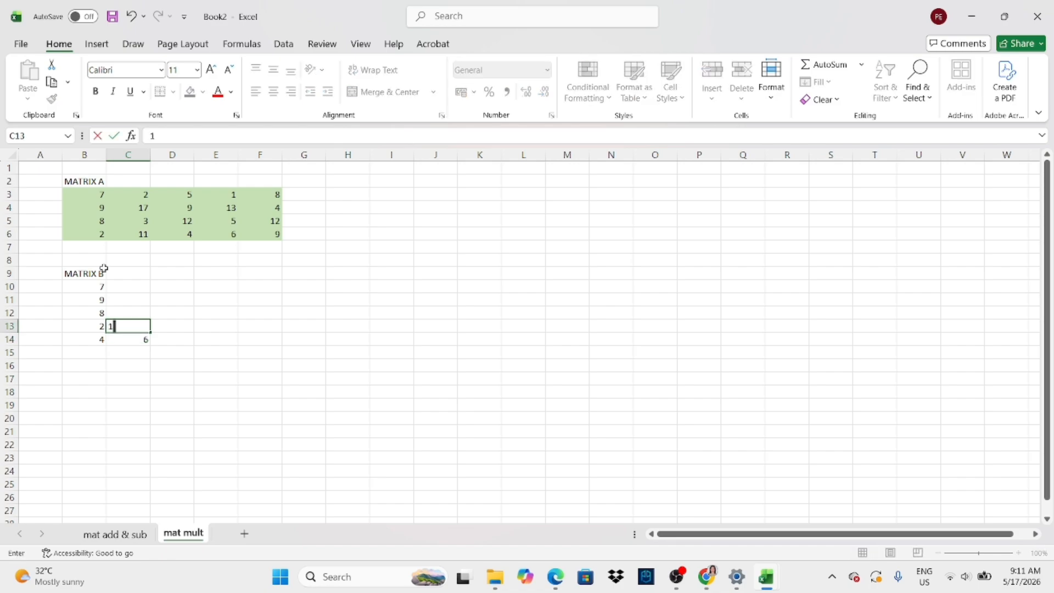
{"action": "key", "text": "Up"}
{"action": "type", "text": "3"}
{"action": "key", "text": "Up"}
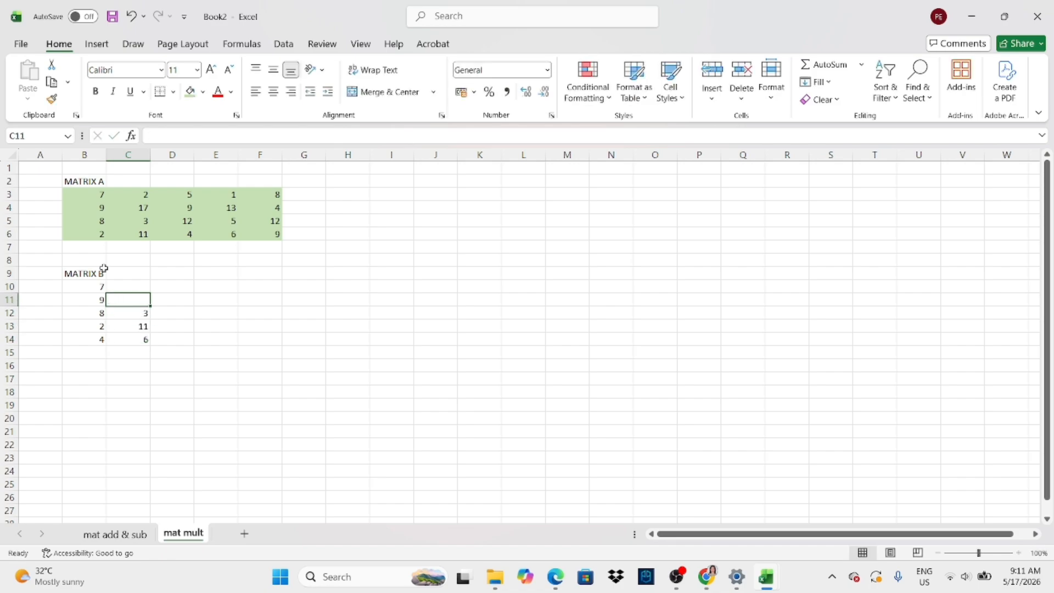
{"action": "type", "text": "17"}
{"action": "key", "text": "Up"}
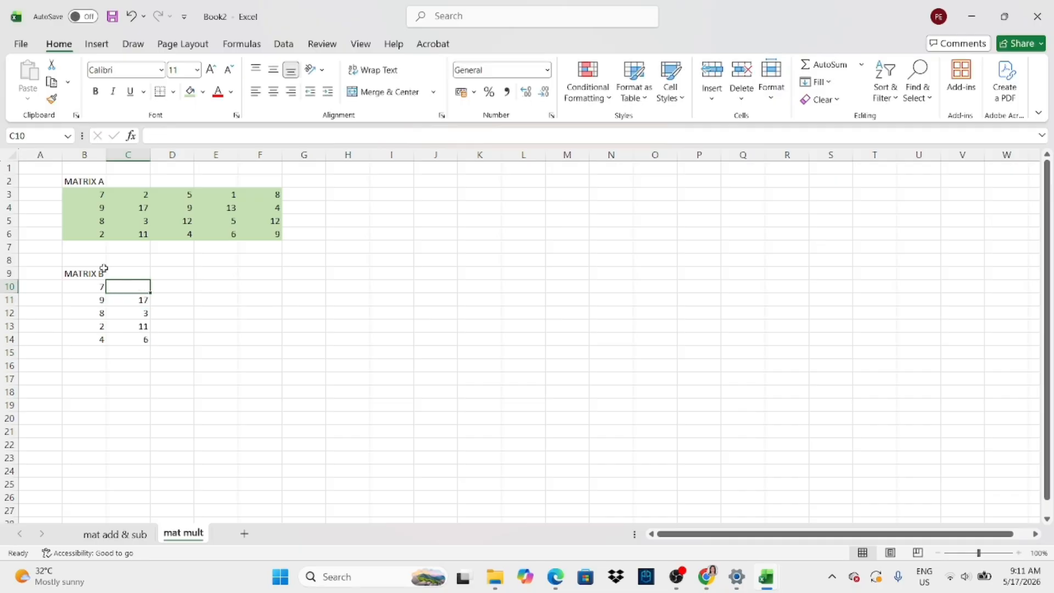
{"action": "type", "text": "2"}
{"action": "key", "text": "Right"}
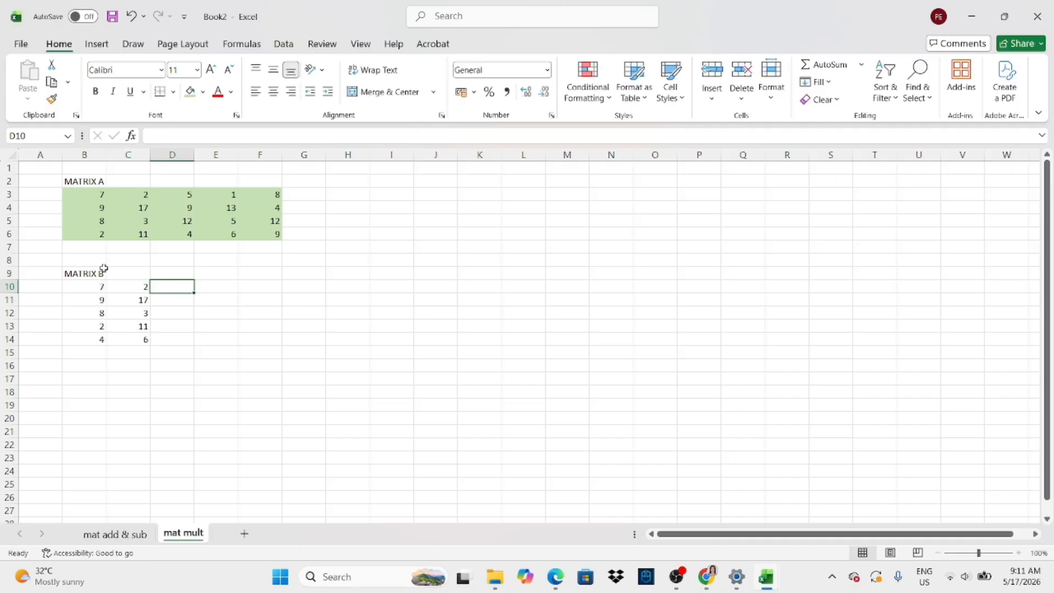
Step: Enter the third column of Matrix B as 5, 9, 12, 4 and 5 in cells D10 to D14
{"action": "type", "text": "5"}
{"action": "key", "text": "Return"}
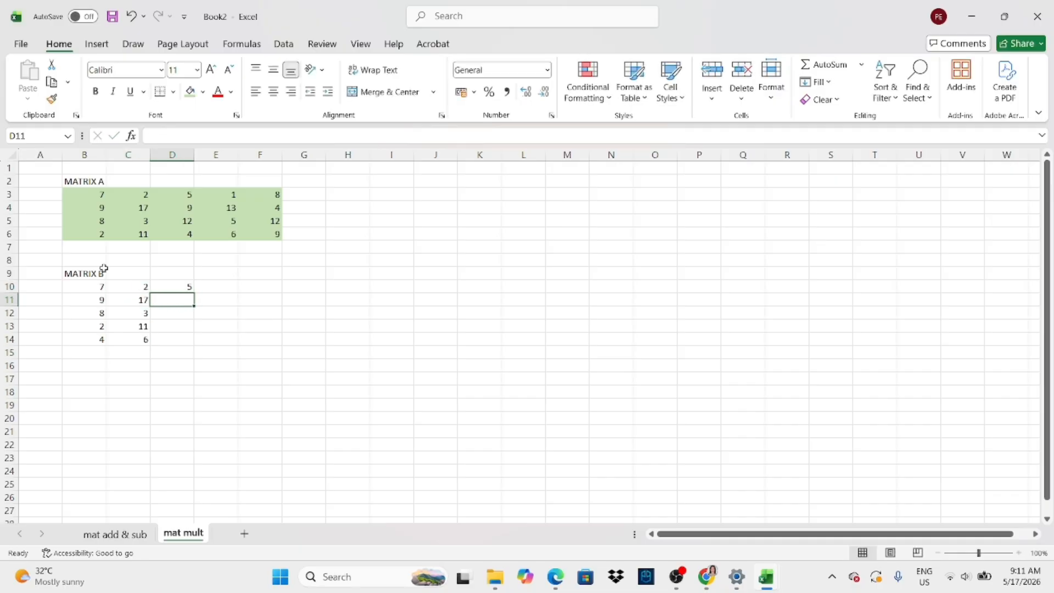
{"action": "type", "text": "9"}
{"action": "key", "text": "Return"}
{"action": "type", "text": "12"}
{"action": "key", "text": "Return"}
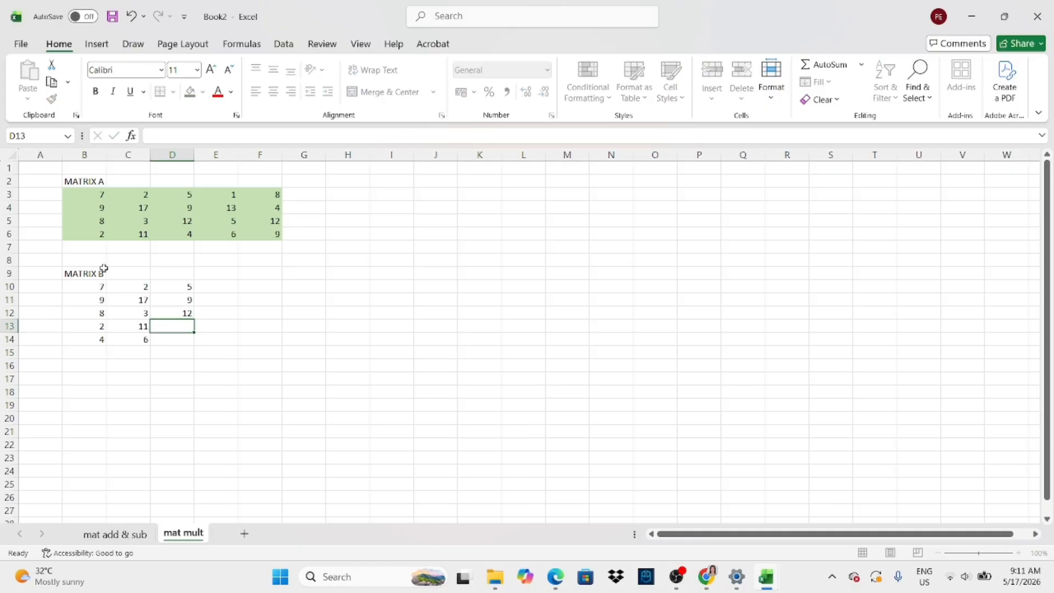
{"action": "type", "text": "4"}
{"action": "key", "text": "Return"}
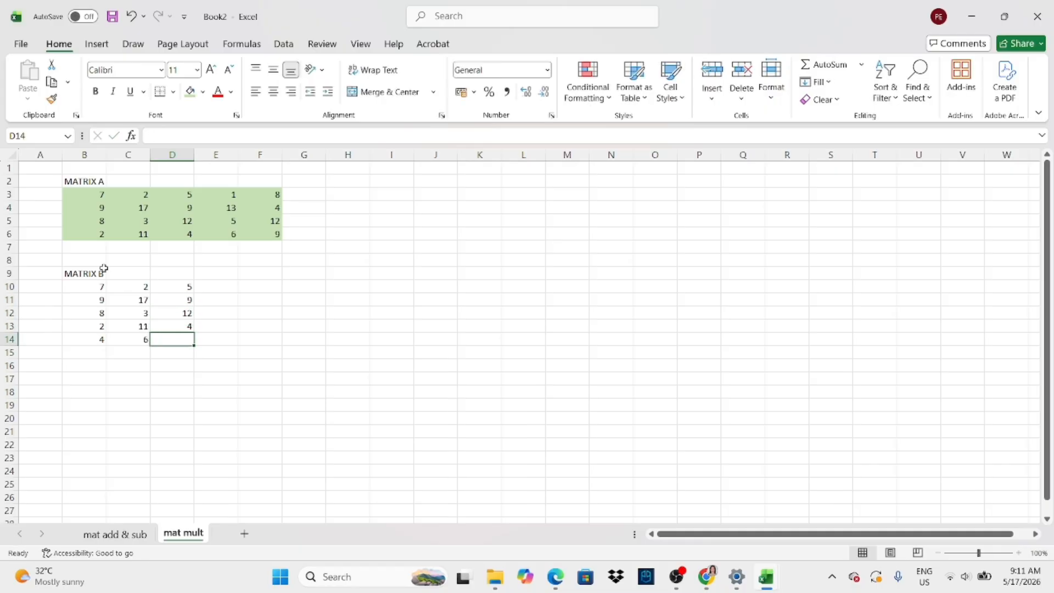
{"action": "type", "text": "5"}
{"action": "key", "text": "Tab"}
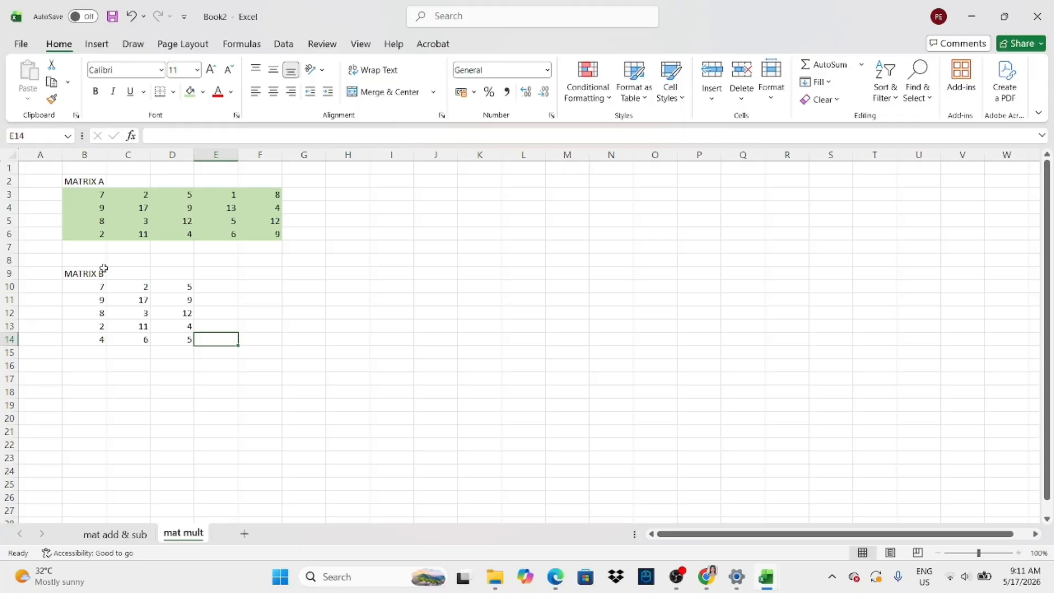
Step: Enter the fourth column of Matrix B as 6, 10, 3, 1 and 4 in cells E10 to E14
{"action": "type", "text": "4"}
{"action": "key", "text": "shift+Return"}
{"action": "type", "text": "1"}
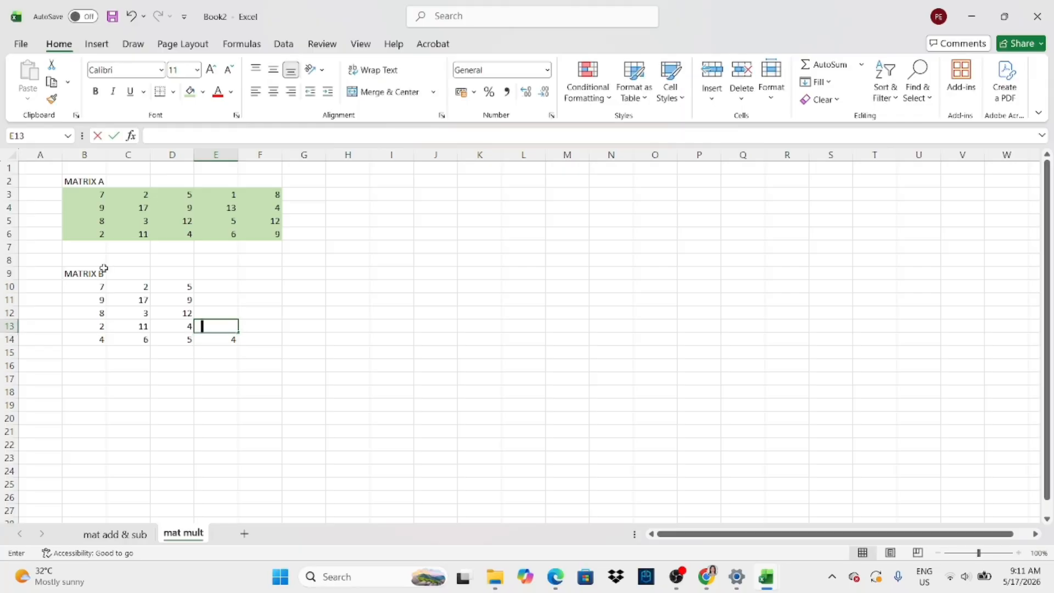
{"action": "key", "text": "shift+Return"}
{"action": "type", "text": "3"}
{"action": "key", "text": "shift+Return"}
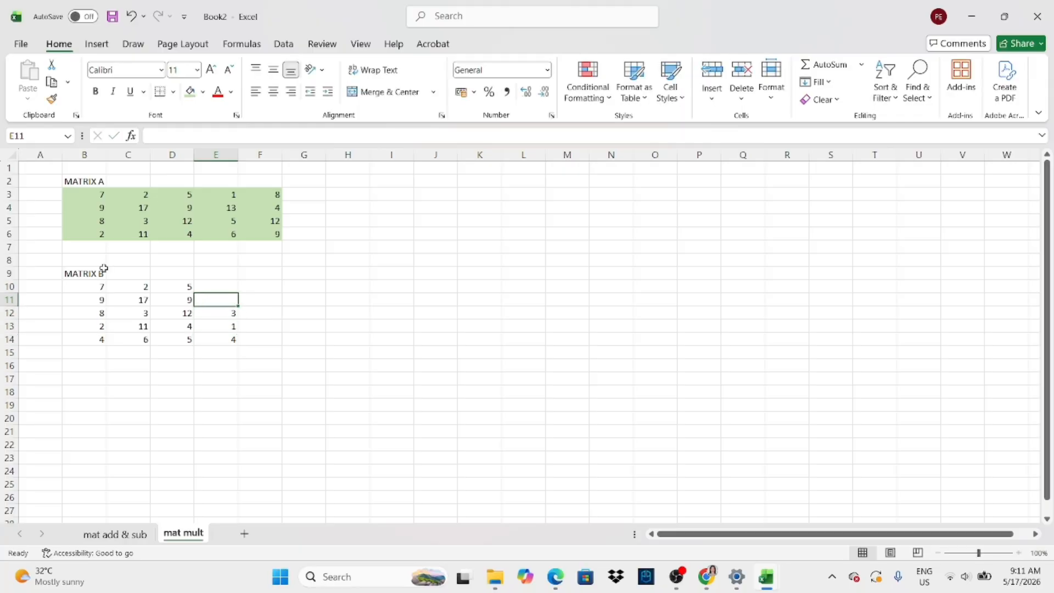
{"action": "type", "text": "10"}
{"action": "key", "text": "shift+Return"}
{"action": "type", "text": "6"}
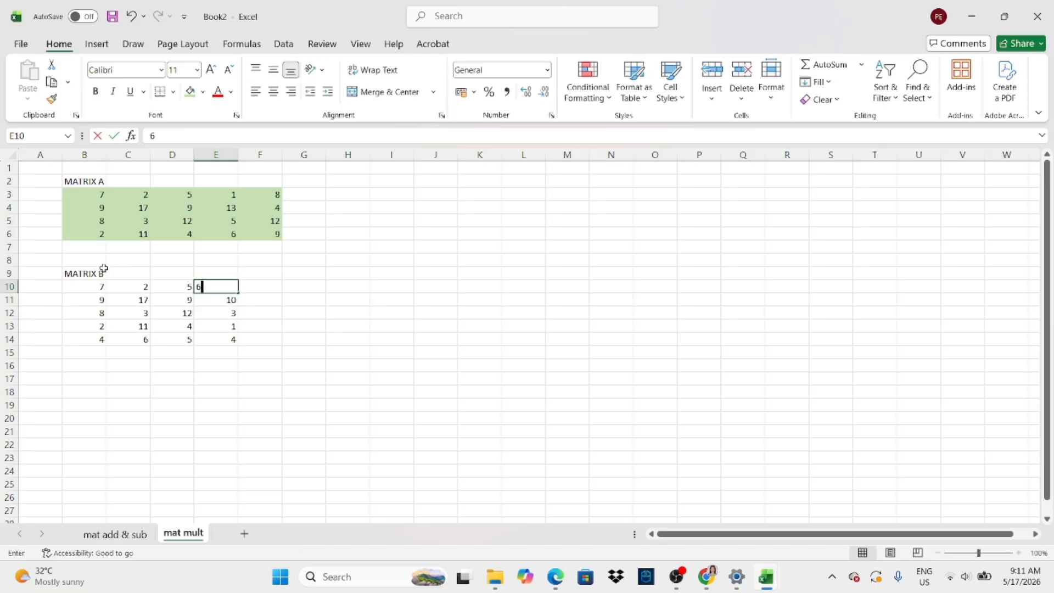
{"action": "key", "text": "Tab"}
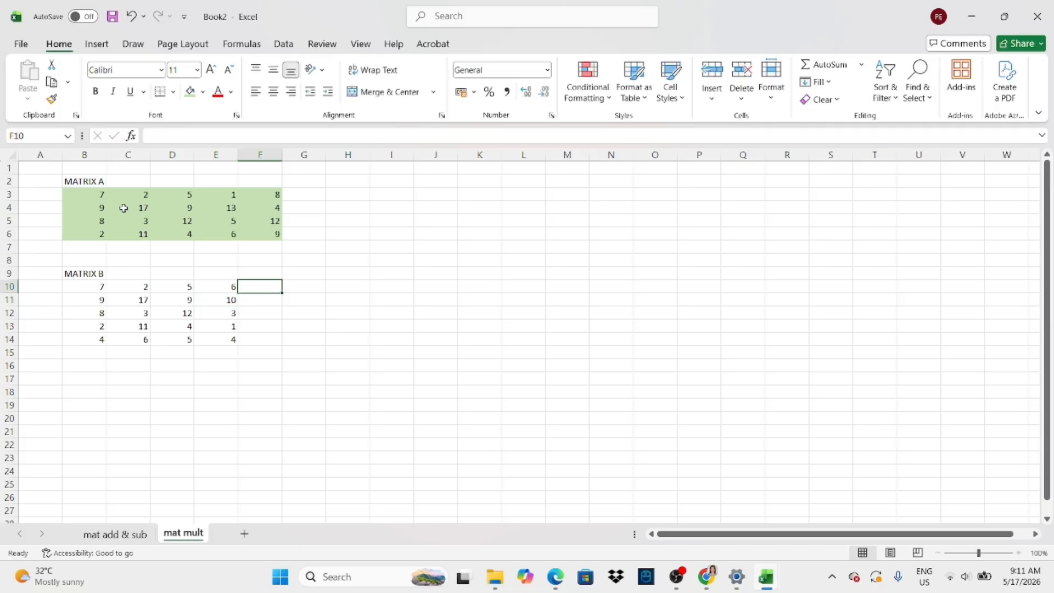
Step: Fill the Matrix B values in cells B10 to E14 with a light blue theme color
{"action": "left_click_drag", "start_coordinate": [83, 286], "coordinate": [223, 340]}
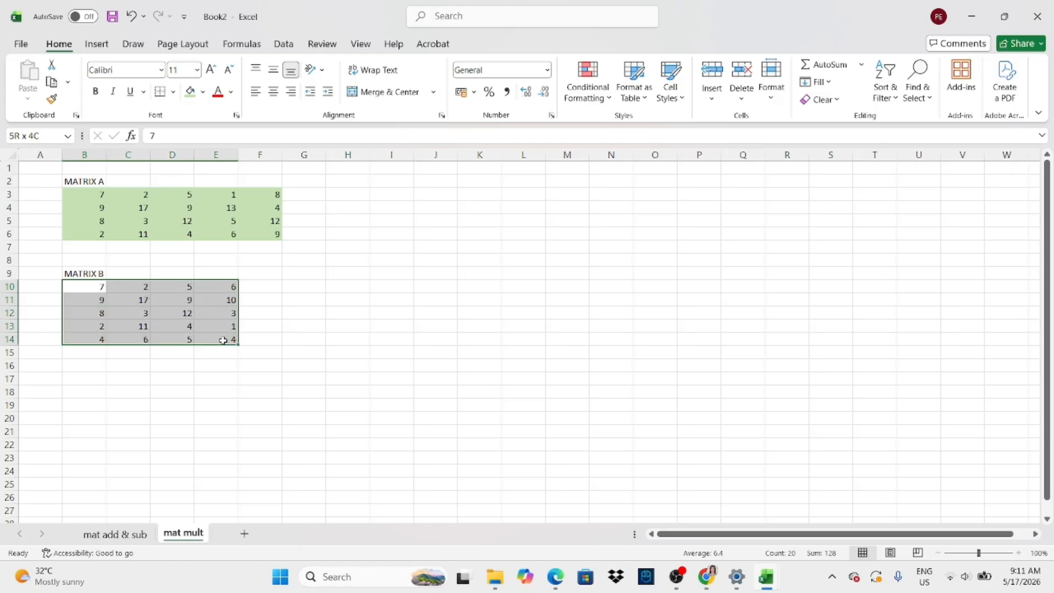
{"action": "left_click", "coordinate": [203, 92]}
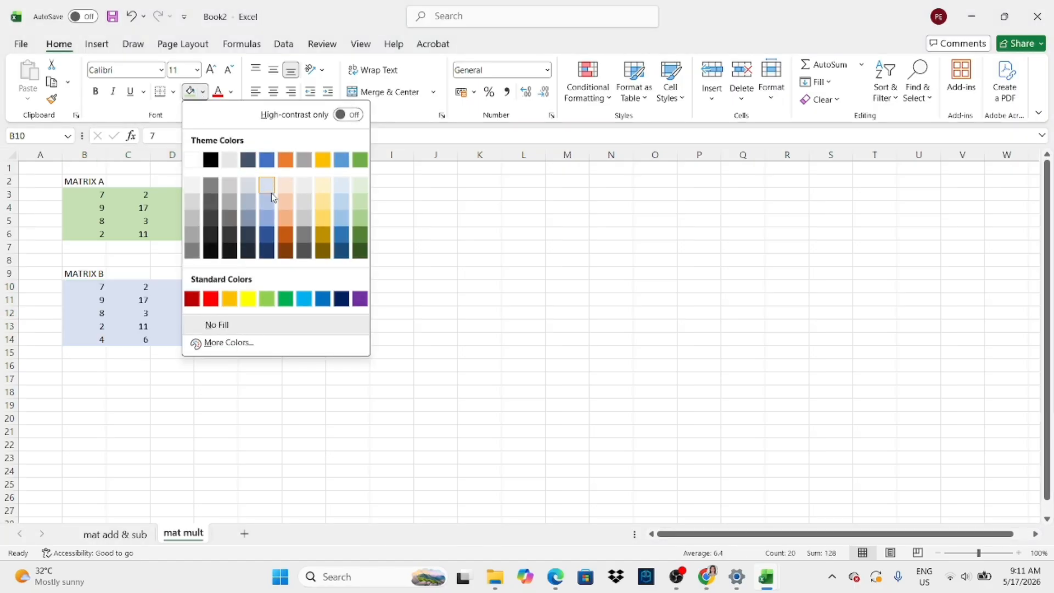
{"action": "left_click", "coordinate": [268, 217]}
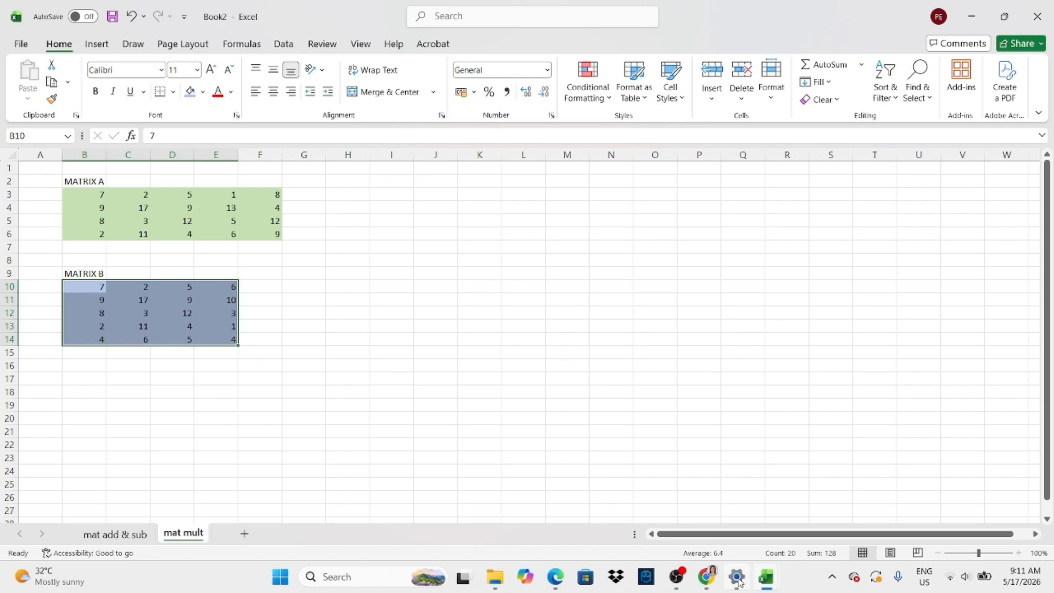
Step: Switch to the PDF in Chrome to check the listed matrix multiplication problems, and return to the Excel workbook
{"action": "left_click", "coordinate": [708, 577]}
{"action": "scroll", "coordinate": [759, 420], "scroll_direction": "down", "scroll_amount": 1}
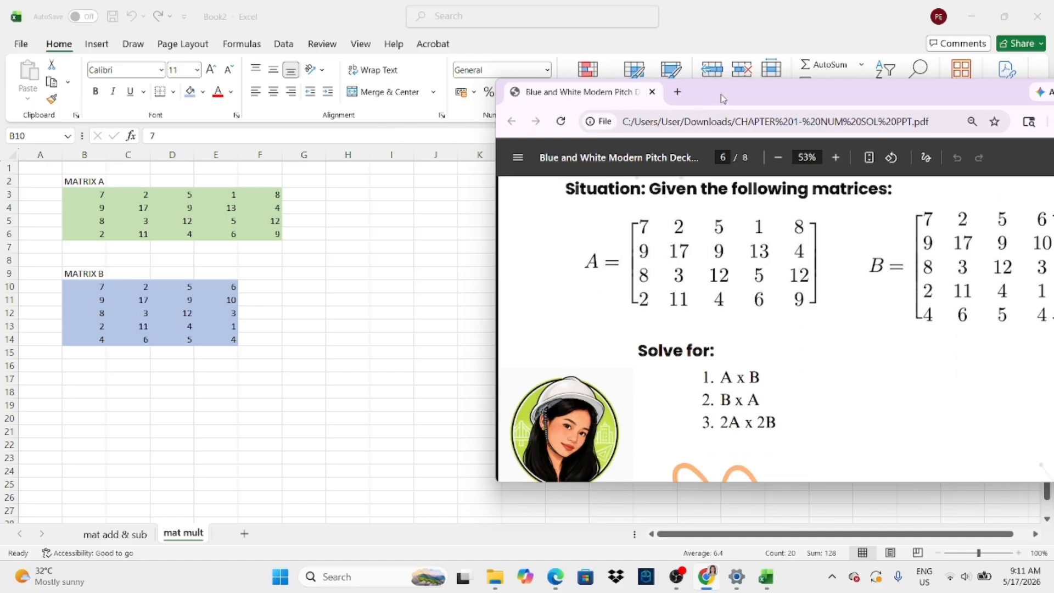
{"action": "left_click_drag", "start_coordinate": [720, 93], "coordinate": [753, 107]}
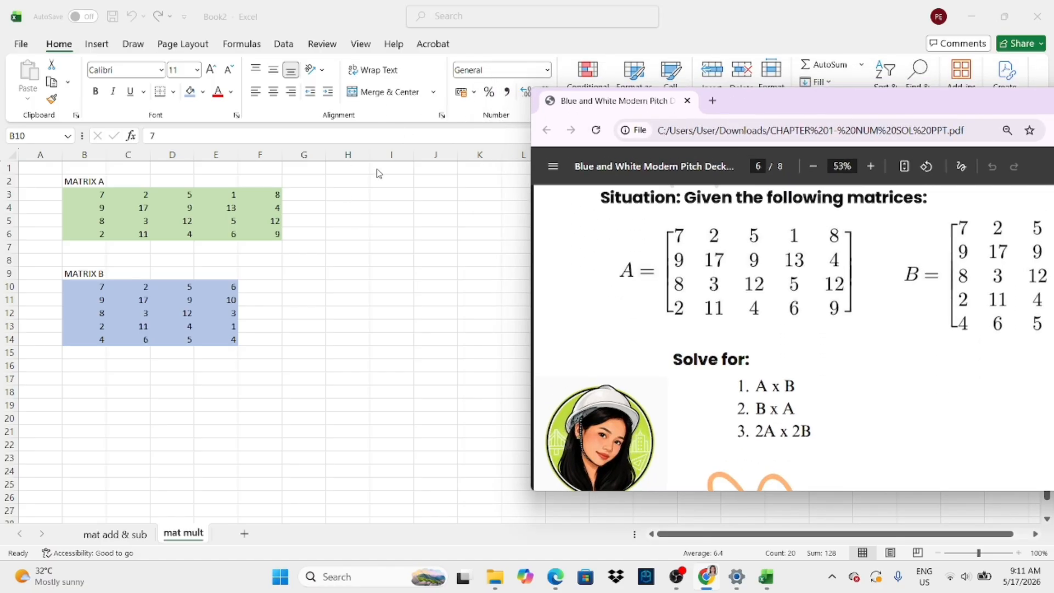
{"action": "key", "text": "alt+Tab"}
Step: Enter the general matrix multiplication formula =mmult(A,B) in cell I1
{"action": "left_click", "coordinate": [384, 170]}
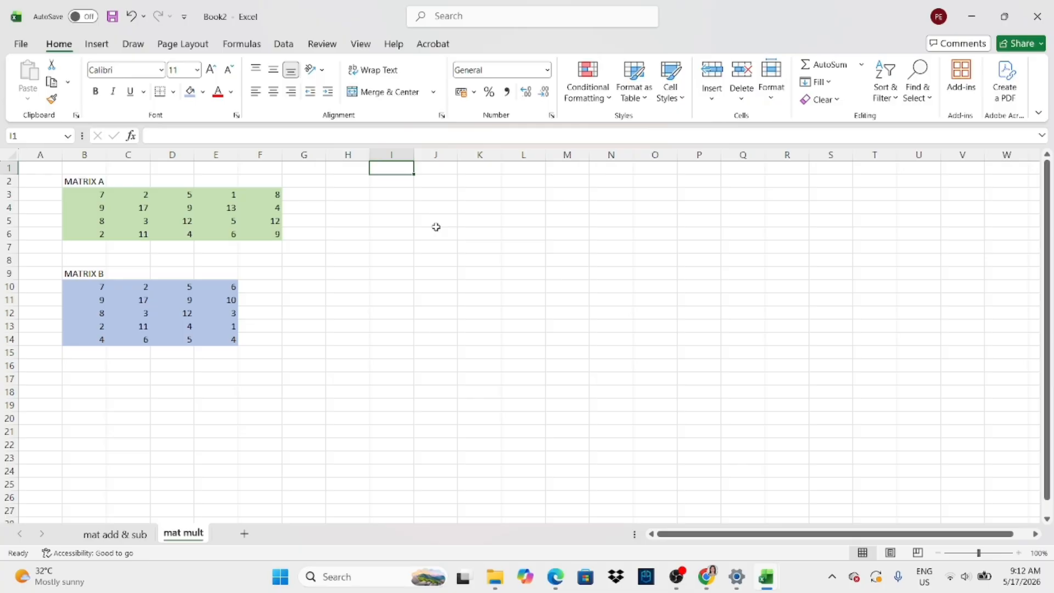
{"action": "type", "text": "="}
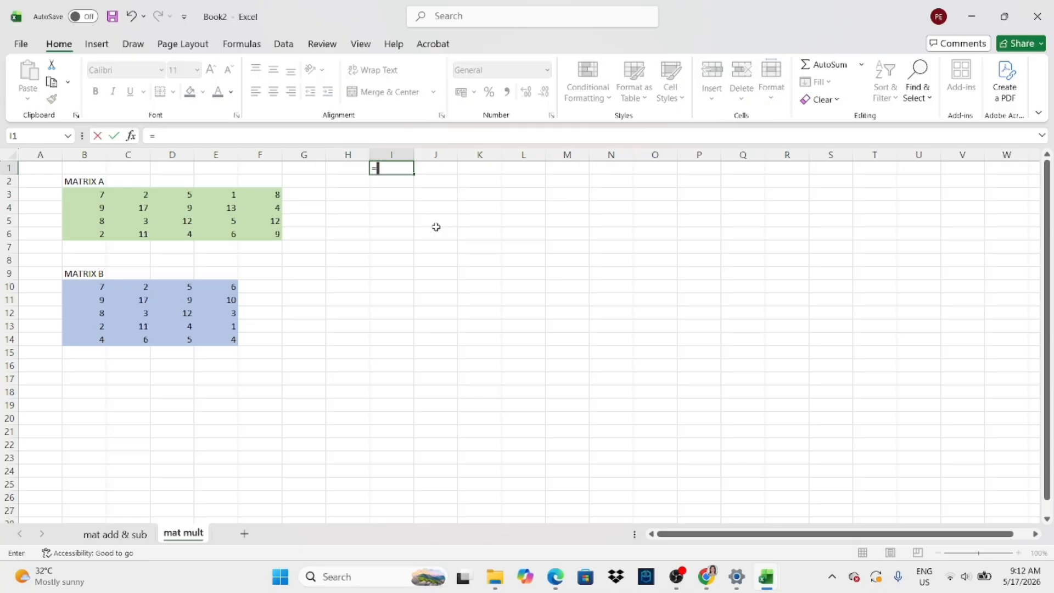
{"action": "type", "text": "mmult"}
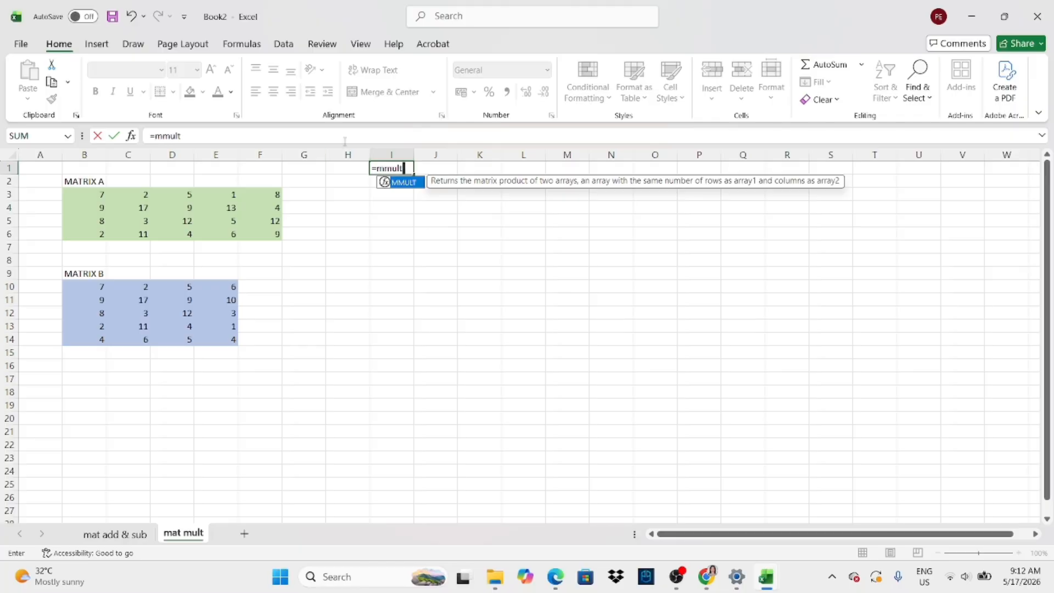
{"action": "type", "text": "("}
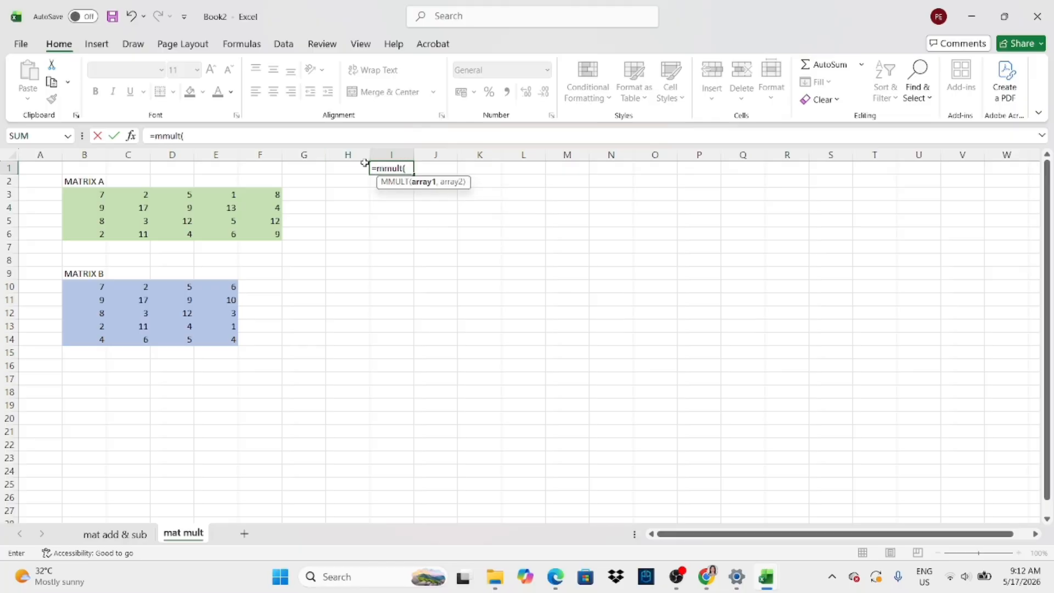
{"action": "type", "text": "A"}
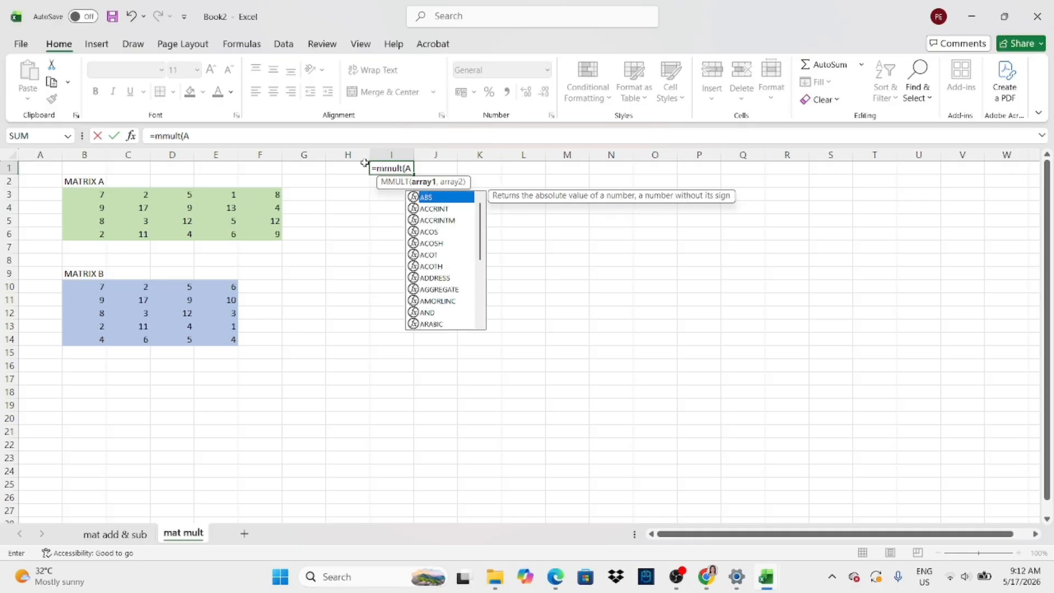
{"action": "type", "text": ","}
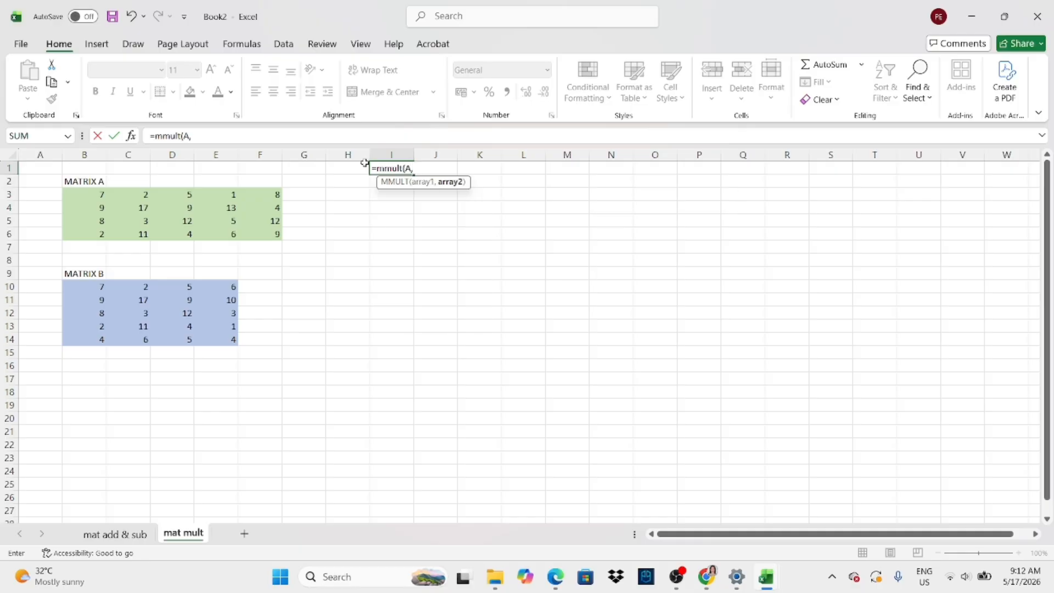
{"action": "type", "text": "B)"}
{"action": "key", "text": "Return"}
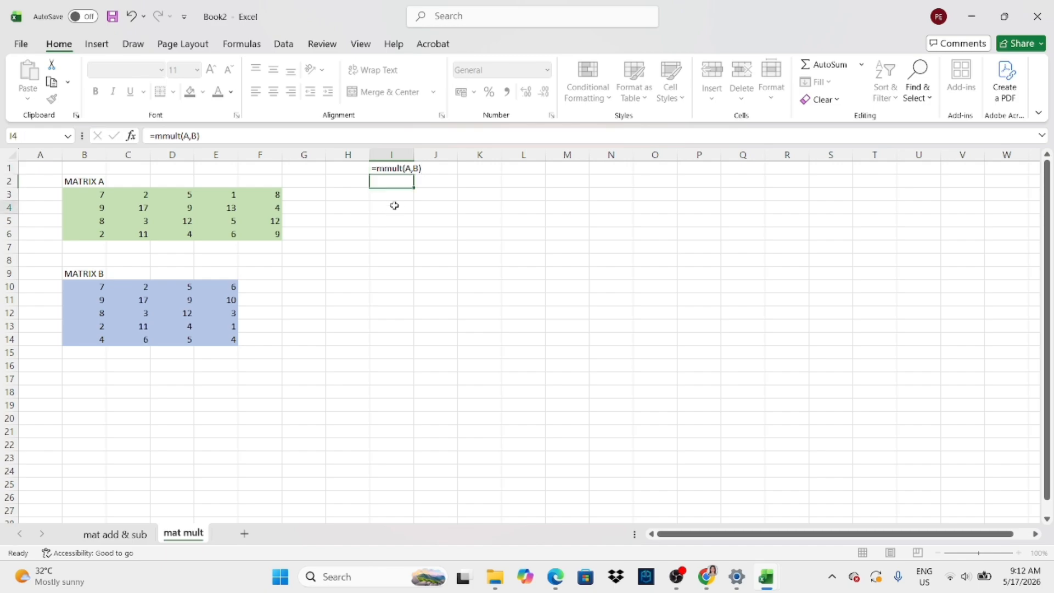
{"action": "left_click", "coordinate": [392, 207]}
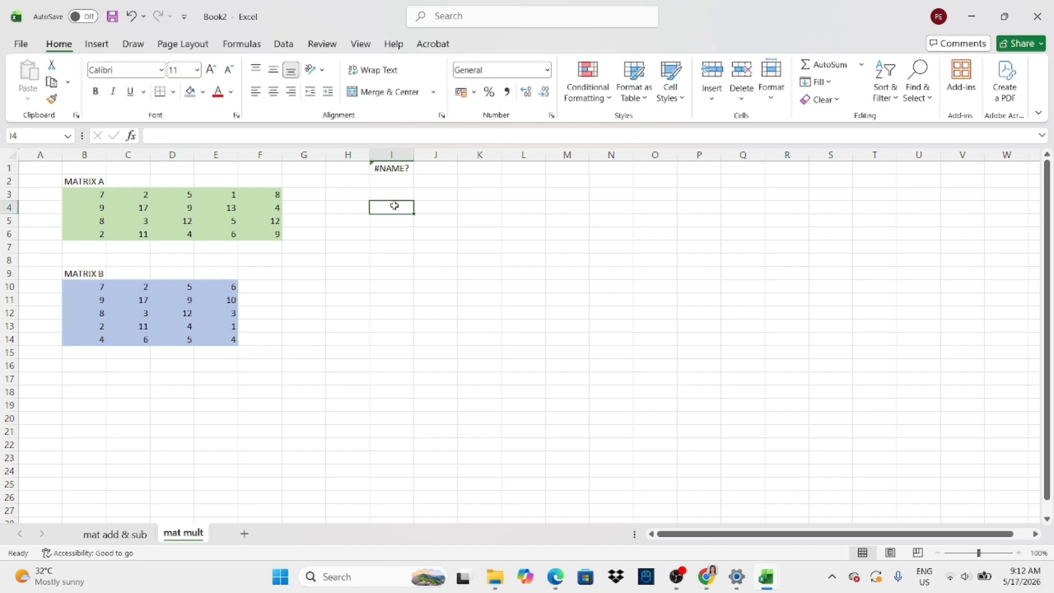
{"action": "left_click", "coordinate": [396, 172]}
Step: Add the label AxB in cell I3
{"action": "left_click", "coordinate": [394, 194]}
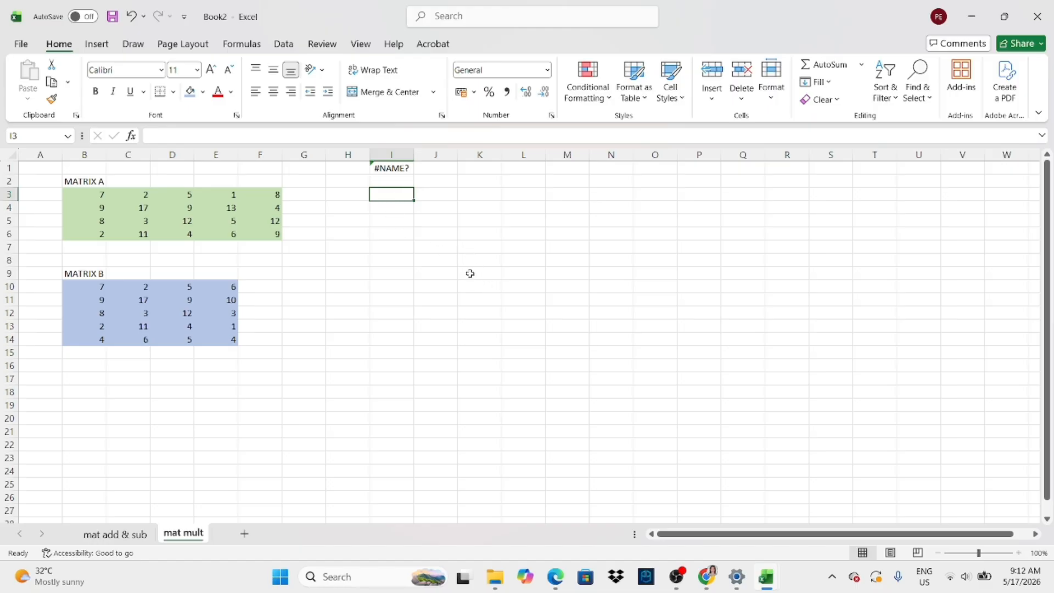
{"action": "type", "text": "Ax"}
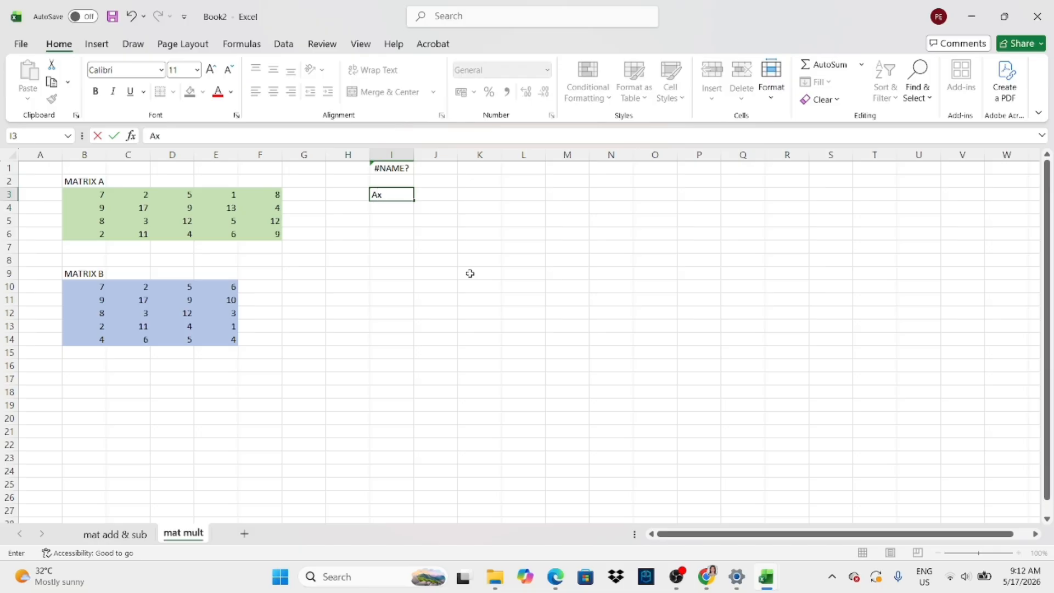
{"action": "type", "text": "b"}
{"action": "key", "text": "Return"}
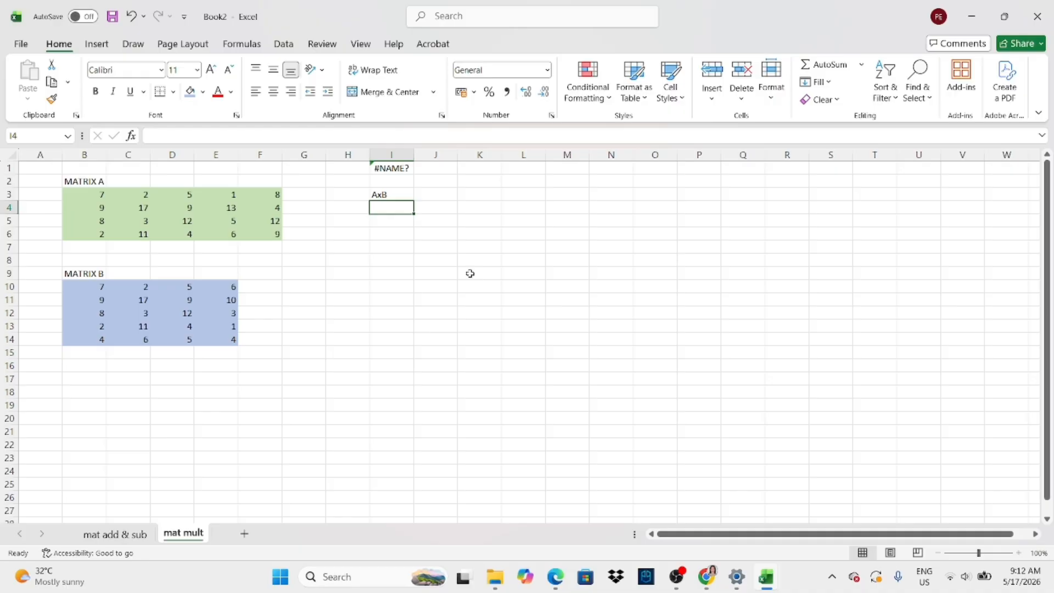
Step: Calculate the product of Matrix A and Matrix B in cell I4 with =MMULT(B3:F6,B10:E14)
{"action": "type", "text": "="}
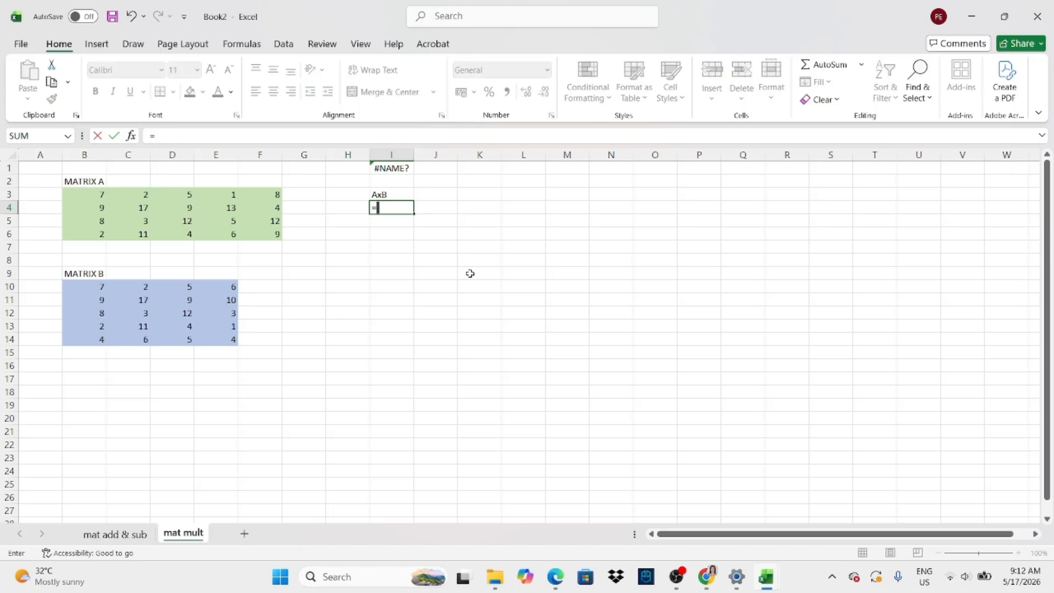
{"action": "type", "text": "mmul"}
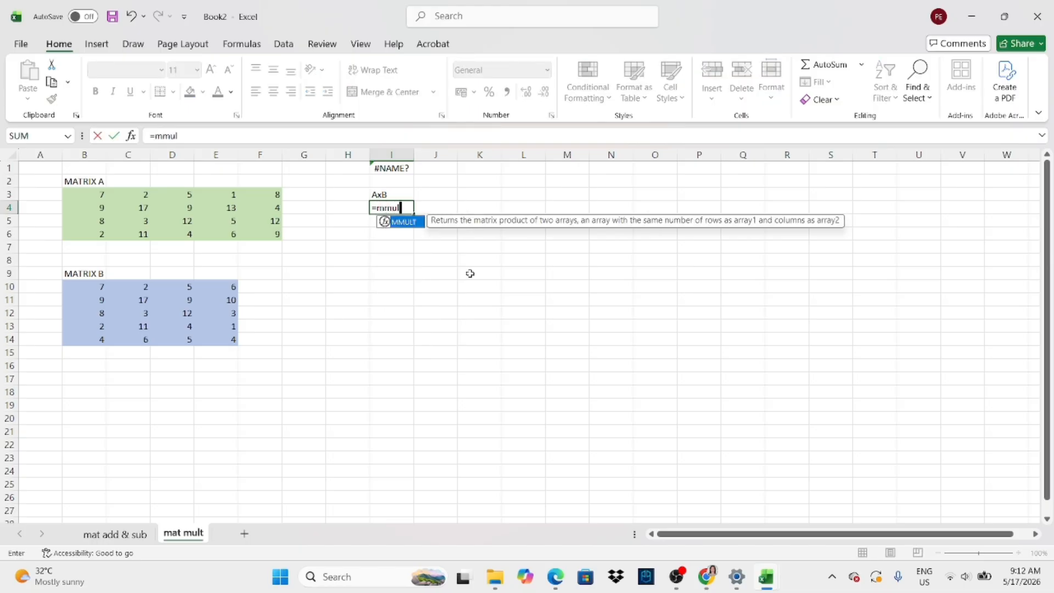
{"action": "type", "text": "t("}
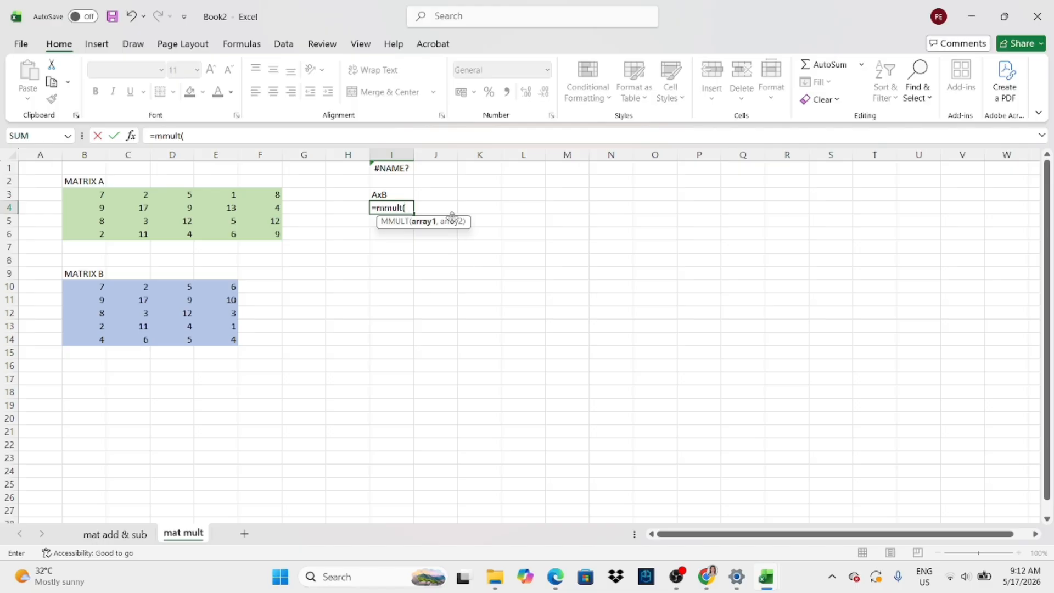
{"action": "left_click_drag", "start_coordinate": [97, 196], "coordinate": [274, 235]}
{"action": "type", "text": ","}
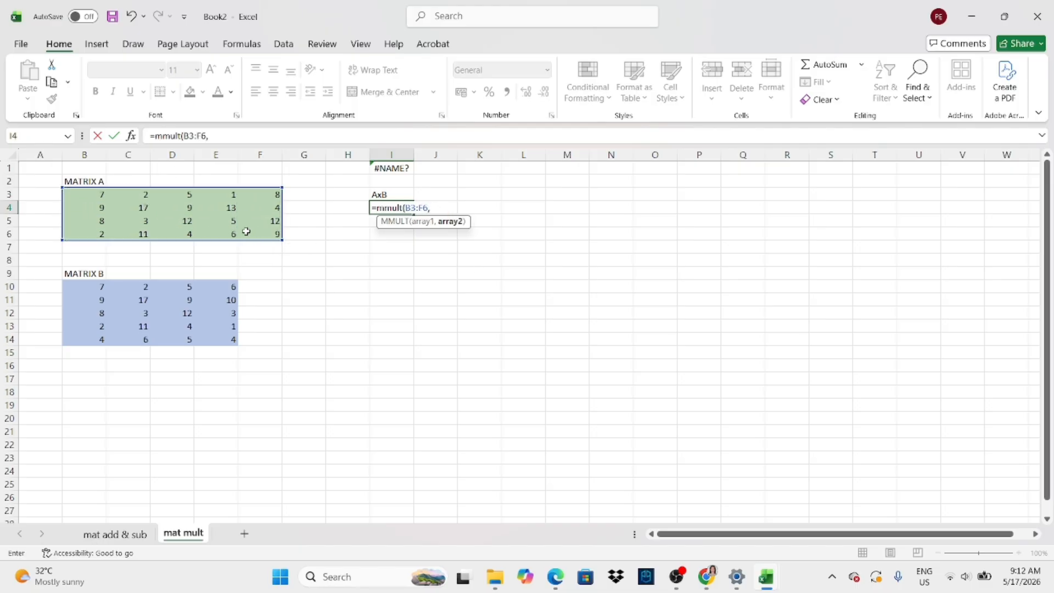
{"action": "left_click_drag", "start_coordinate": [93, 283], "coordinate": [206, 332]}
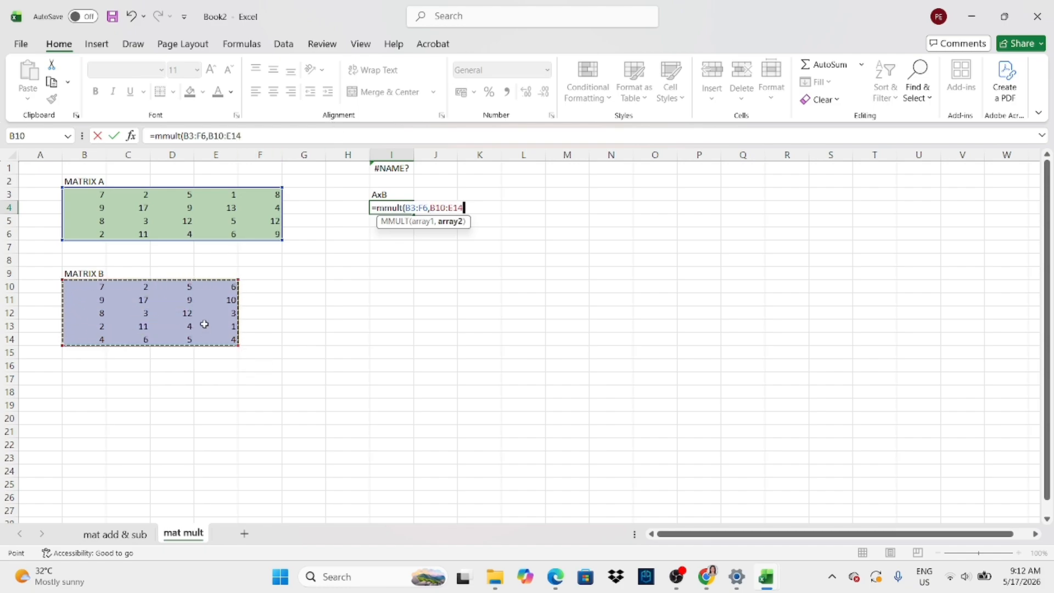
{"action": "key", "text": "Return"}
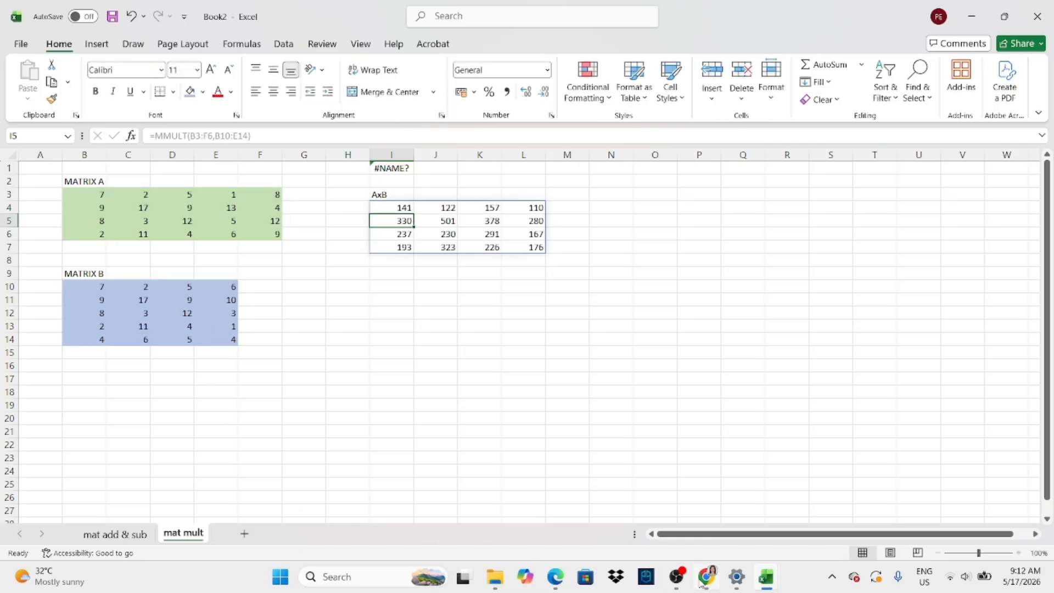
Step: Compare the AxB product with the manual-computation answer in the PDF in Chrome, and review the formula in Excel cell I4
{"action": "left_click", "coordinate": [706, 576]}
{"action": "scroll", "coordinate": [728, 384], "scroll_direction": "down", "scroll_amount": 6}
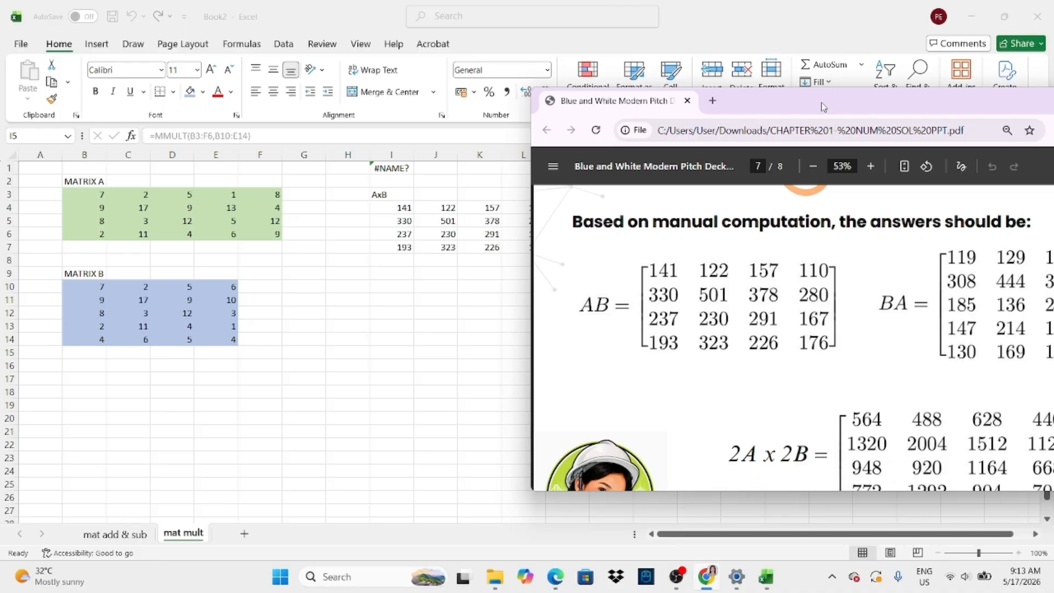
{"action": "left_click_drag", "start_coordinate": [824, 106], "coordinate": [893, 110]}
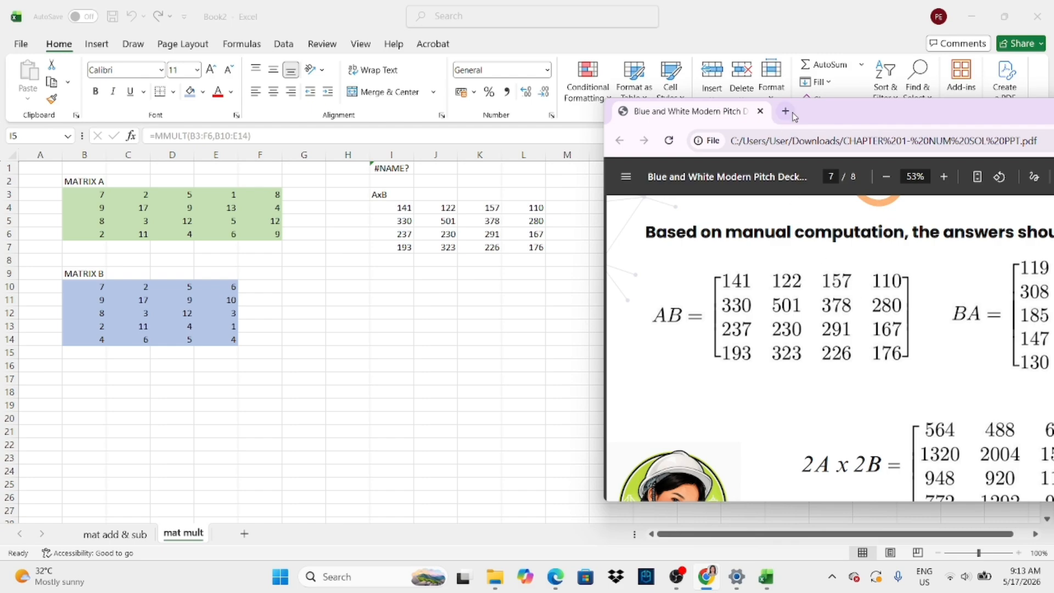
{"action": "left_click_drag", "start_coordinate": [811, 120], "coordinate": [858, 126]}
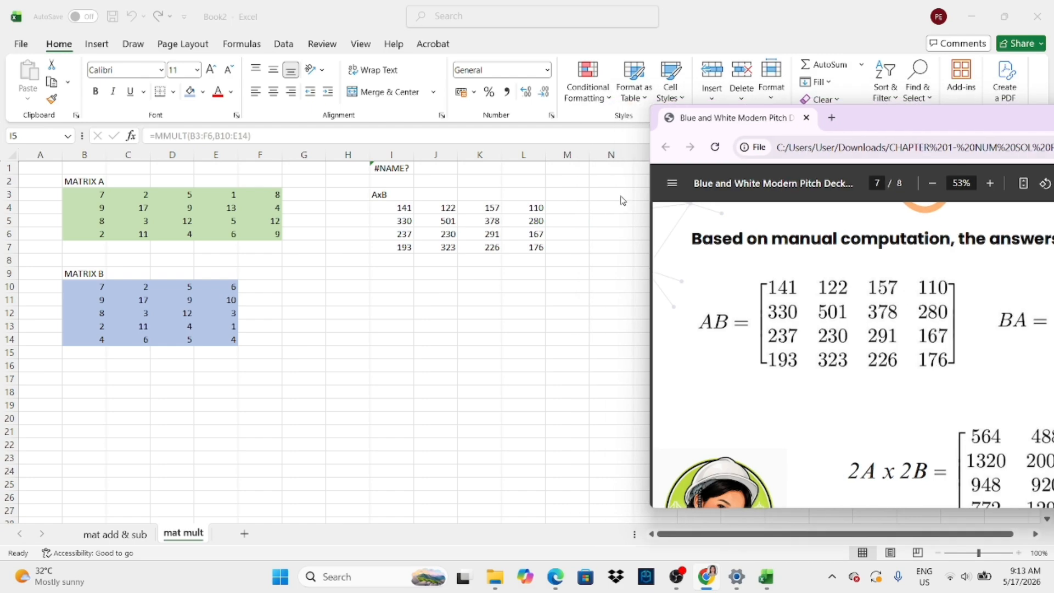
{"action": "left_click", "coordinate": [394, 213]}
{"action": "double_click", "coordinate": [398, 208]}
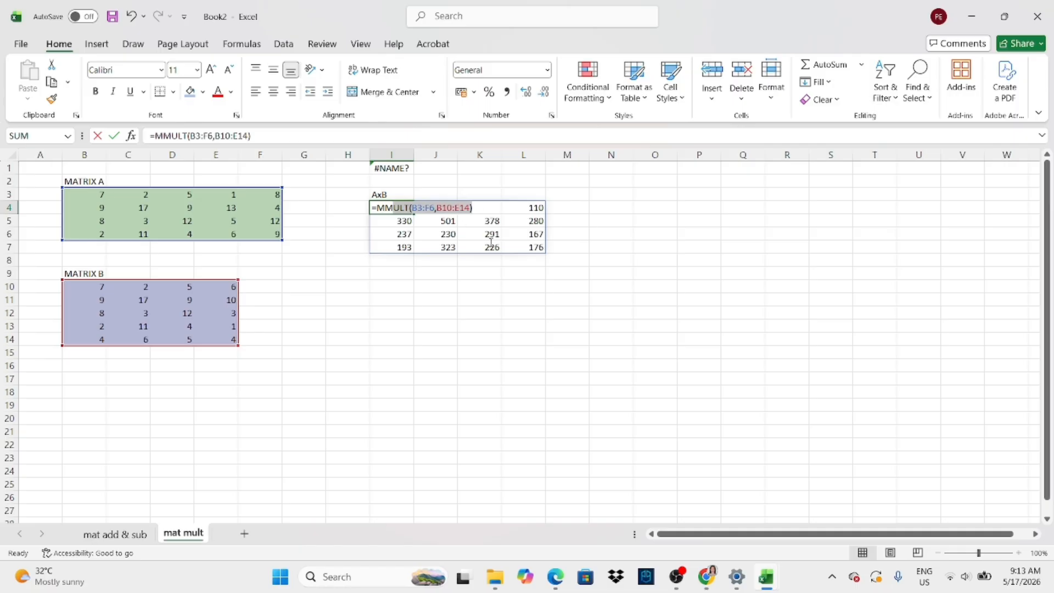
{"action": "key", "text": "Escape"}
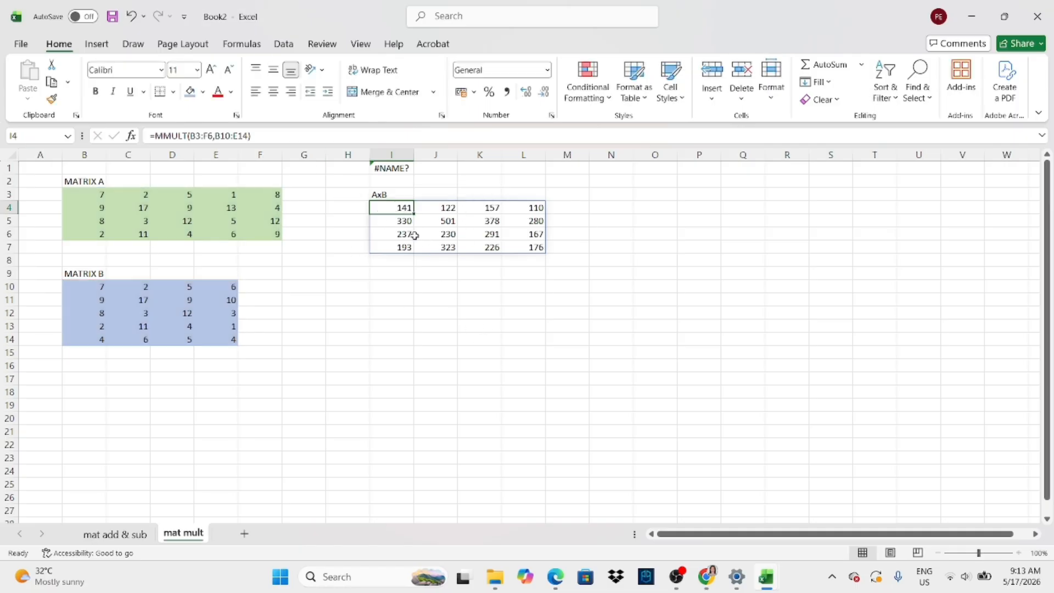
Step: Fill the AxB result in cells I4 to L7 with the standard yellow color
{"action": "left_click_drag", "start_coordinate": [405, 207], "coordinate": [521, 247]}
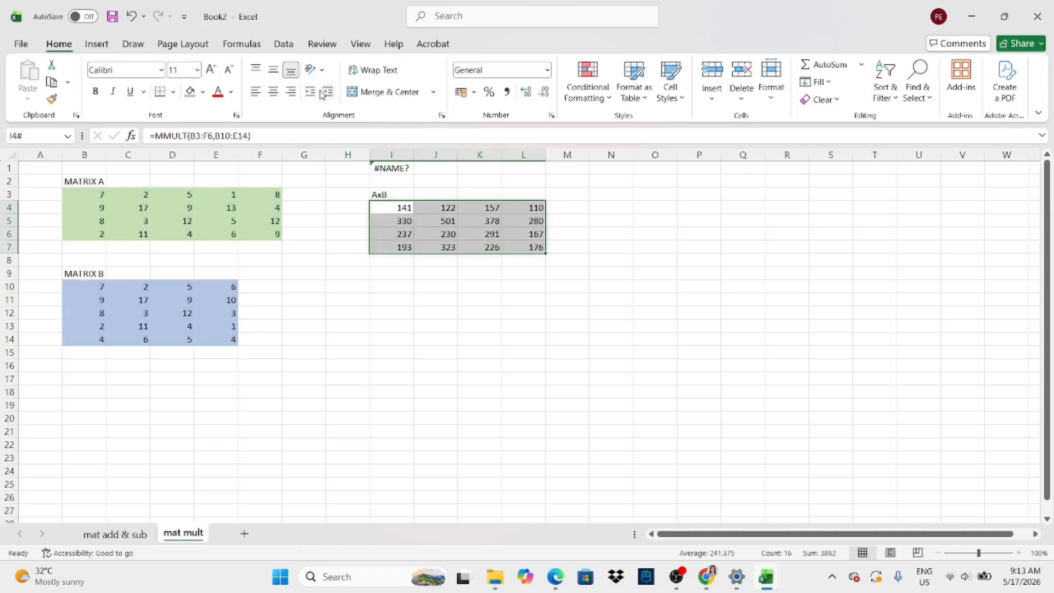
{"action": "left_click", "coordinate": [202, 92]}
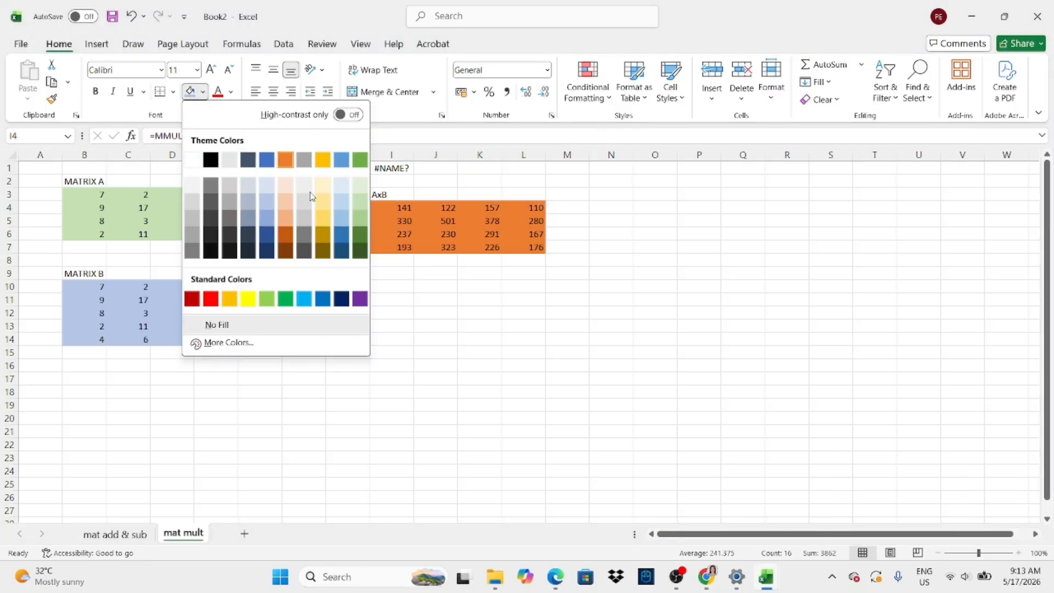
{"action": "left_click", "coordinate": [243, 295]}
{"action": "left_click", "coordinate": [382, 276]}
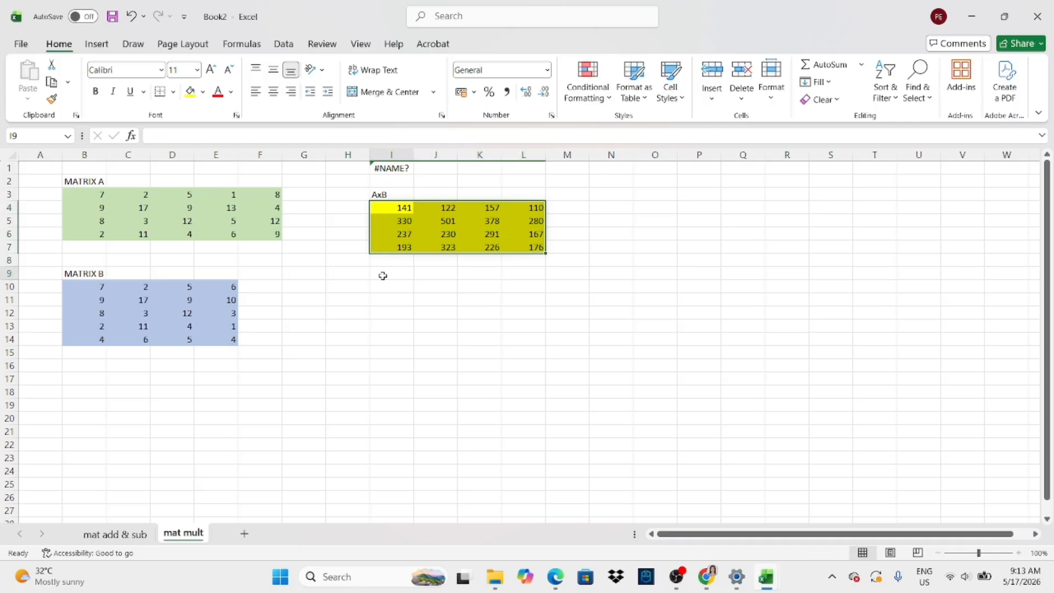
{"action": "mouse_move", "coordinate": [714, 564]}
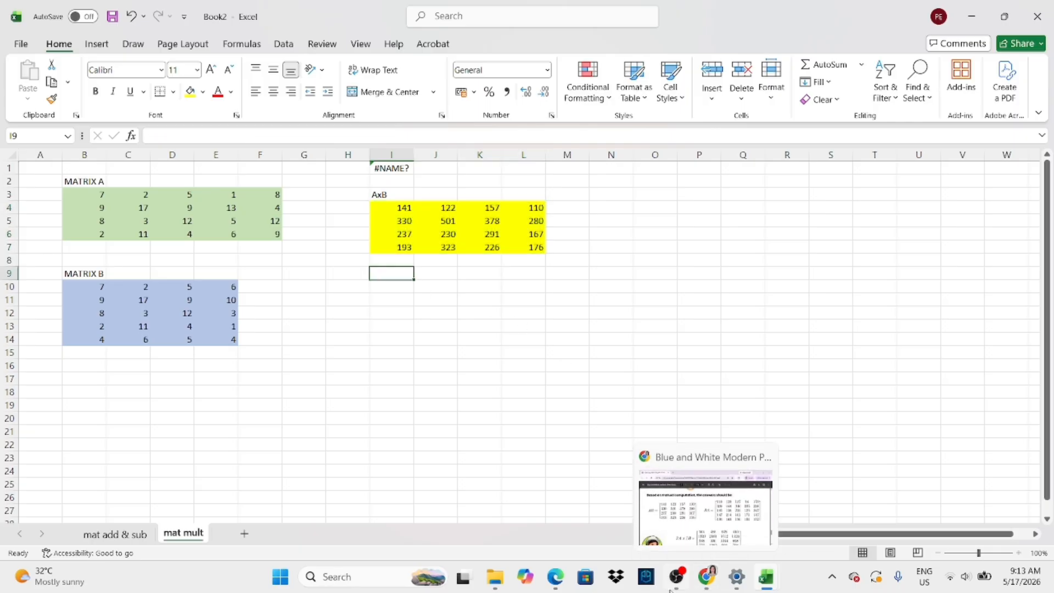
Step: Check the PDF in Chrome, and add the label BxA in Excel cell I10
{"action": "left_click", "coordinate": [707, 576]}
{"action": "scroll", "coordinate": [775, 380], "scroll_direction": "up", "scroll_amount": 5}
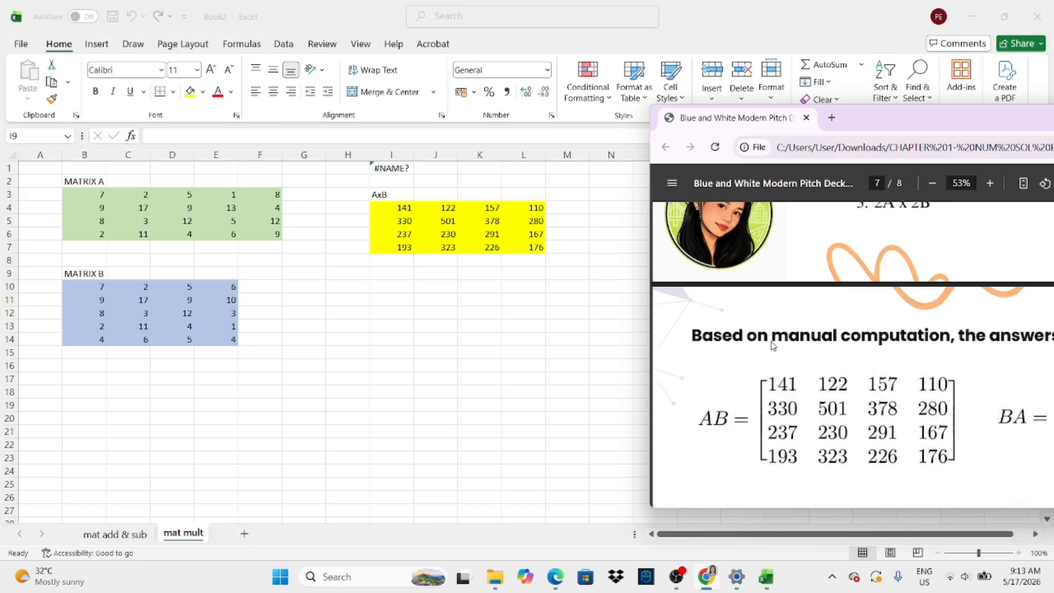
{"action": "left_click", "coordinate": [403, 295]}
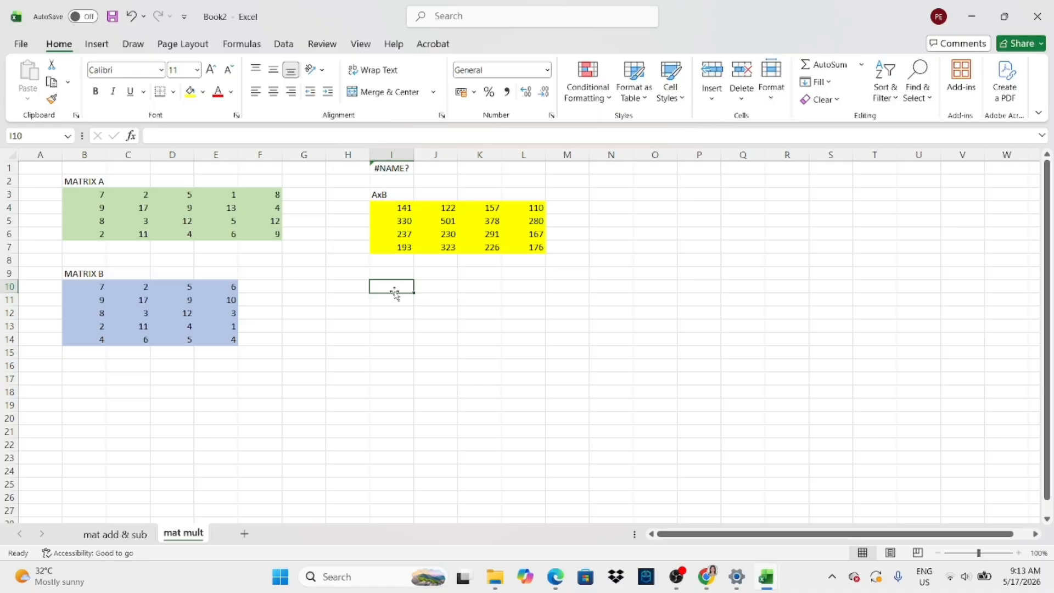
{"action": "type", "text": "BxA"}
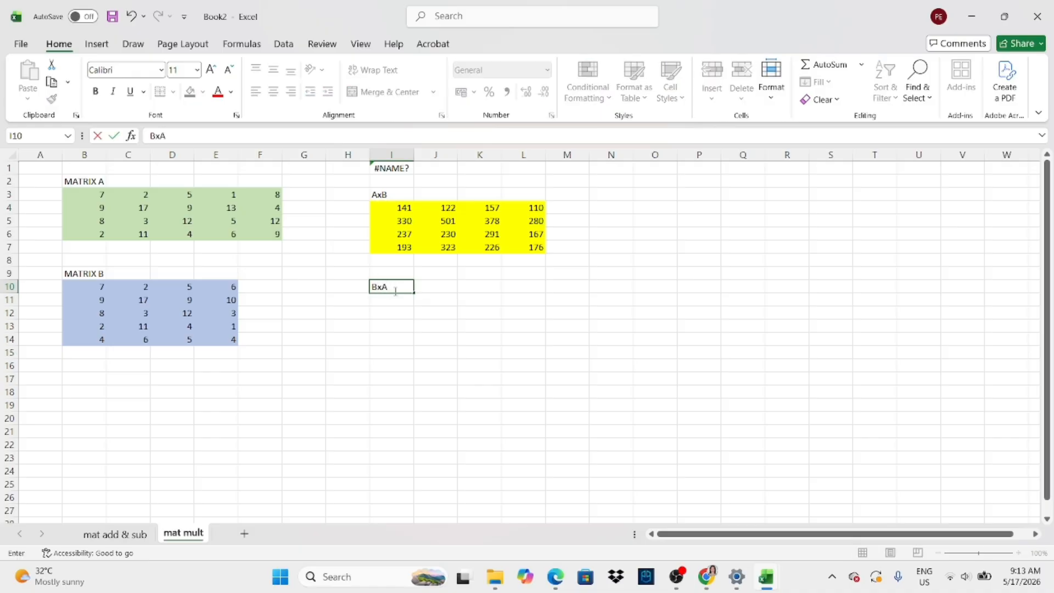
Step: Calculate the product of Matrix B and Matrix A in cell I11 with =MMULT(B10:E14,B3:F6)
{"action": "left_click", "coordinate": [399, 299]}
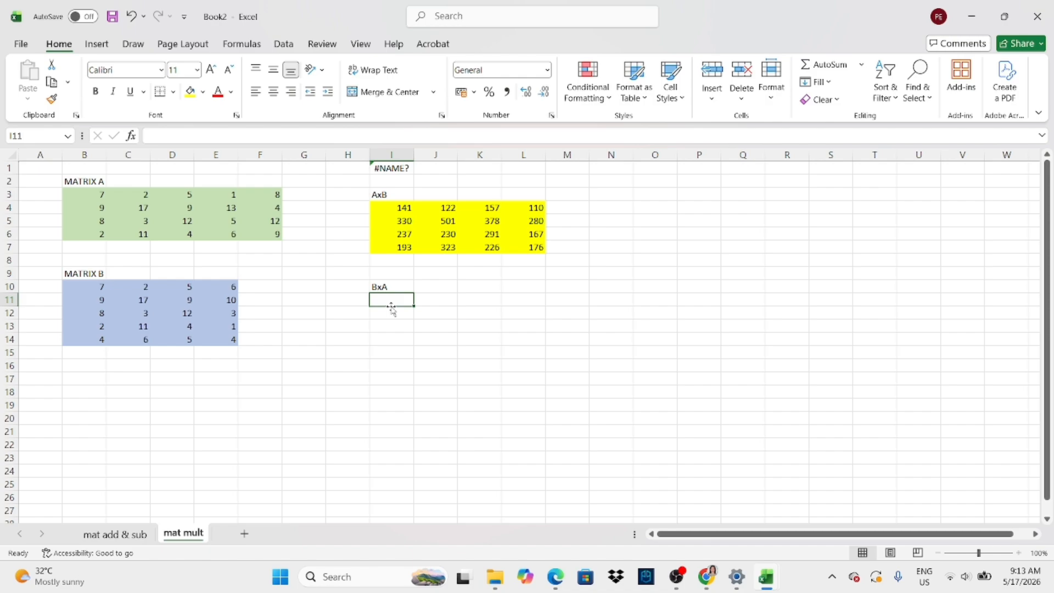
{"action": "type", "text": "="}
{"action": "key", "text": "Caps_Lock"}
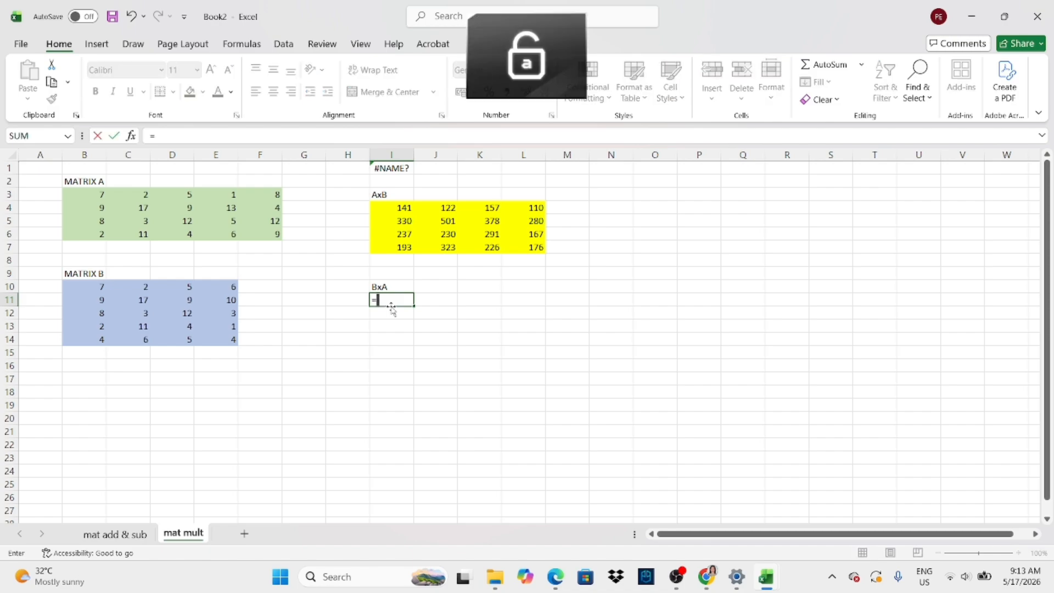
{"action": "type", "text": "m"}
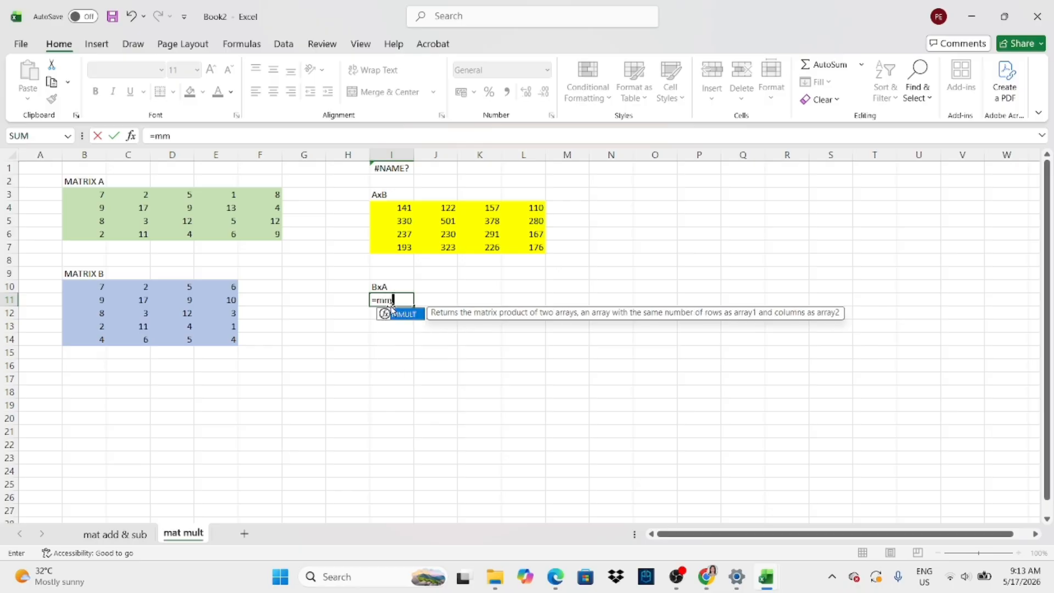
{"action": "type", "text": "ult("}
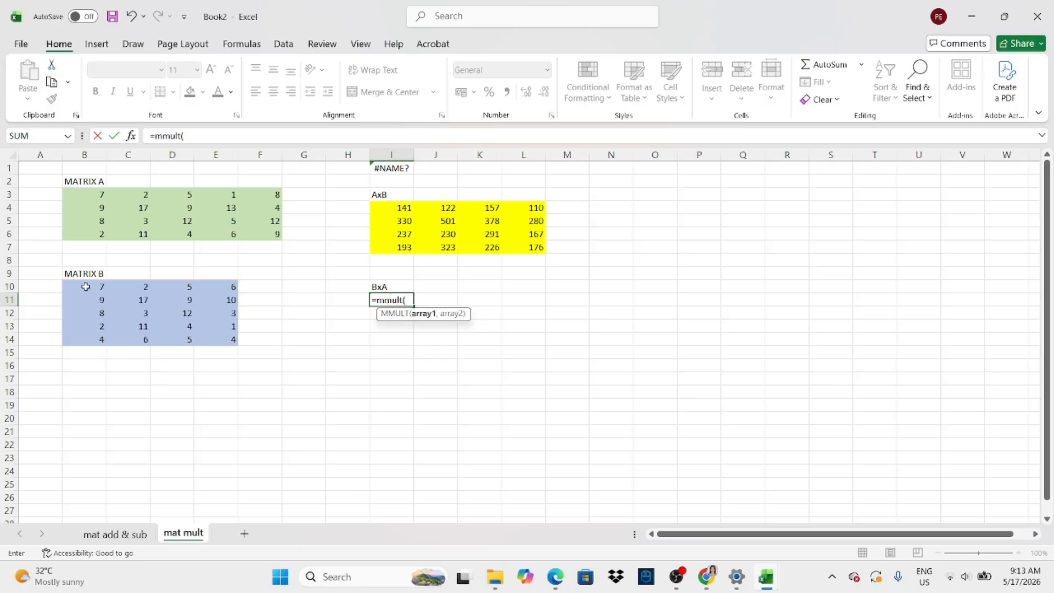
{"action": "left_click_drag", "start_coordinate": [85, 287], "coordinate": [204, 334]}
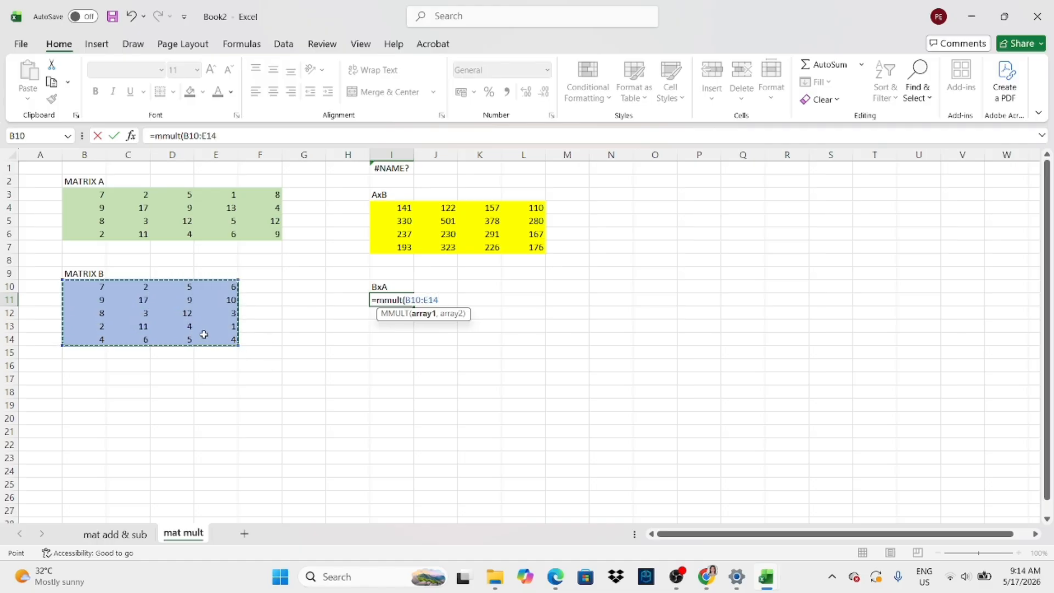
{"action": "type", "text": ","}
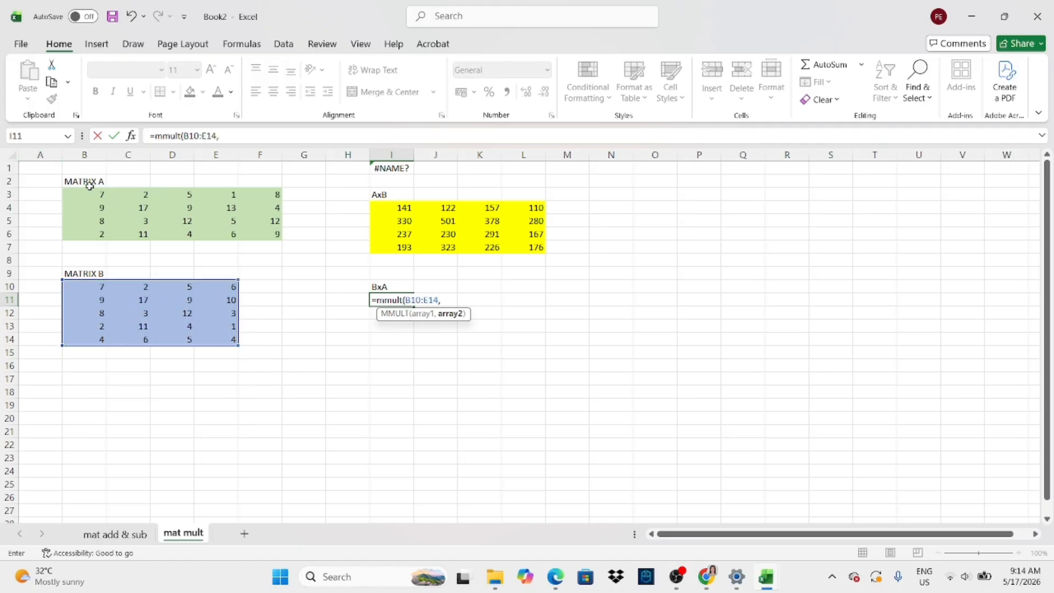
{"action": "left_click_drag", "start_coordinate": [89, 185], "coordinate": [247, 237]}
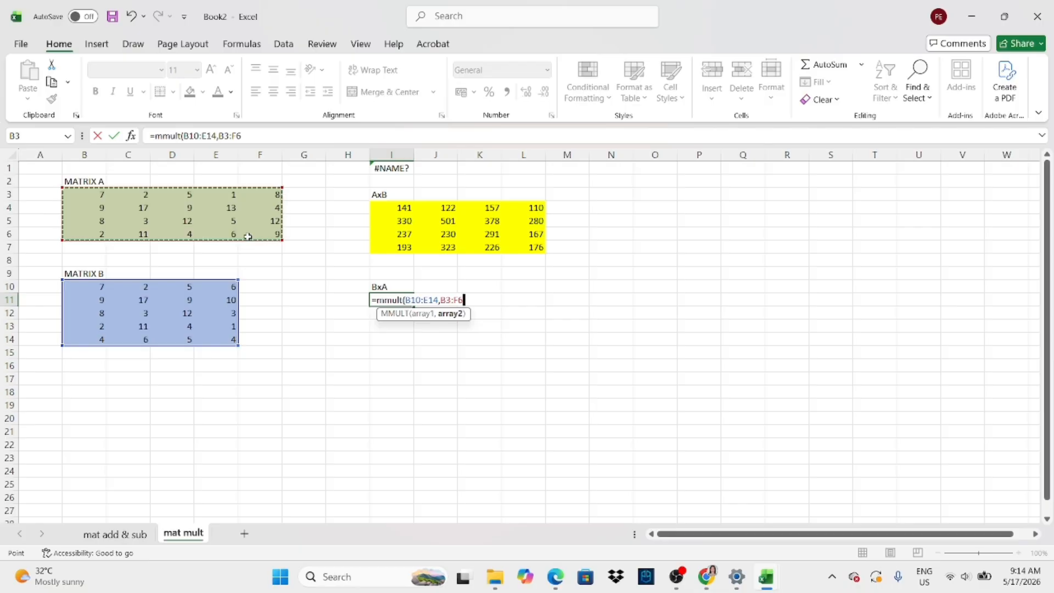
{"action": "key", "text": "Return"}
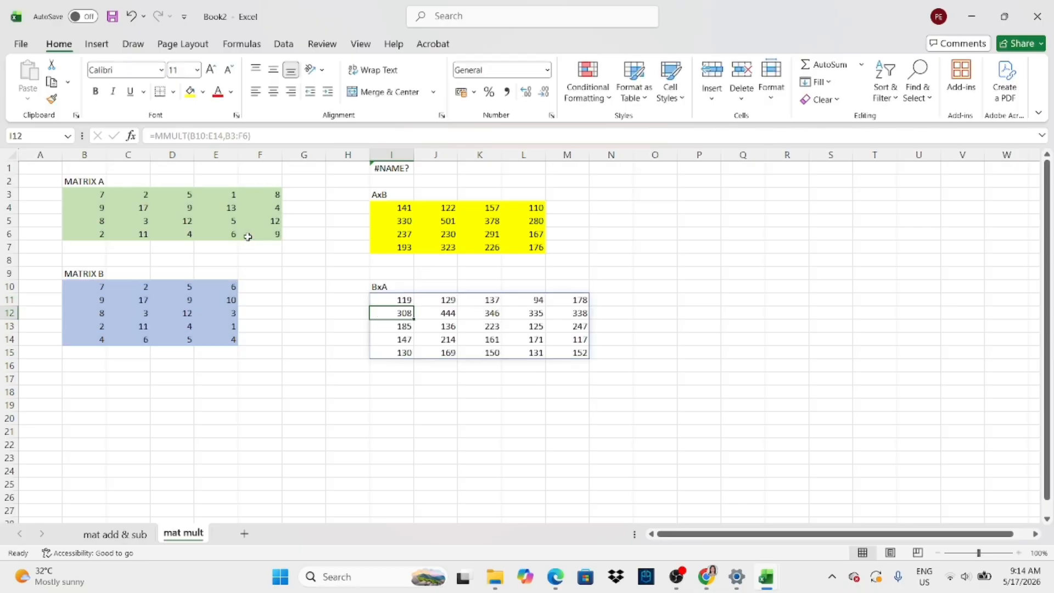
{"action": "left_click", "coordinate": [390, 301]}
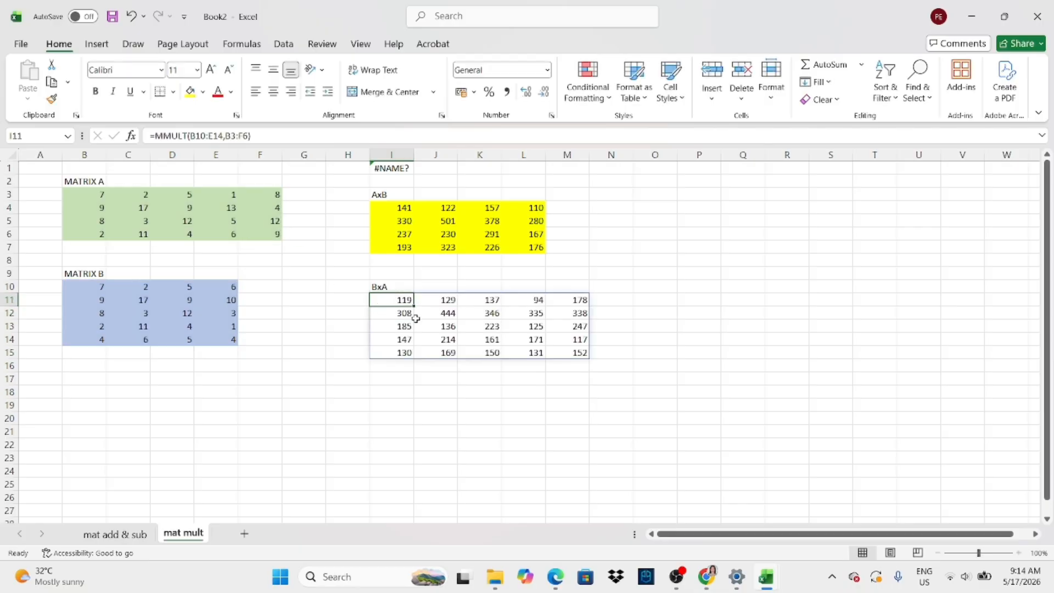
Step: Compare the BxA product with the manual-computation answer in the PDF in Chrome, placing its window below the Excel results
{"action": "left_click", "coordinate": [707, 575]}
{"action": "scroll", "coordinate": [790, 405], "scroll_direction": "down", "scroll_amount": 5}
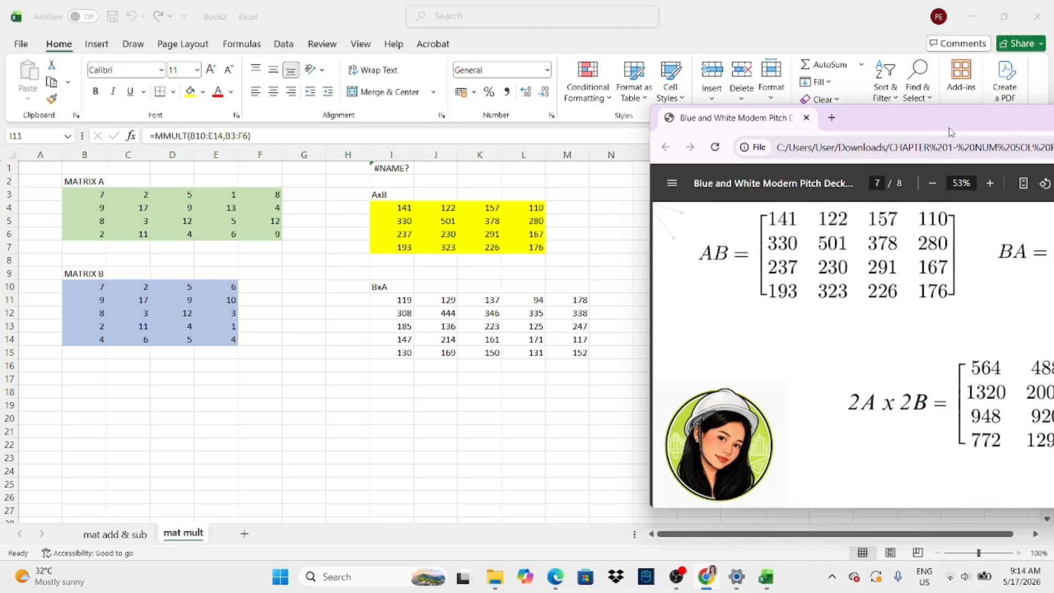
{"action": "left_click_drag", "start_coordinate": [949, 124], "coordinate": [292, 371]}
{"action": "scroll", "coordinate": [636, 288], "scroll_direction": "down", "scroll_amount": 1}
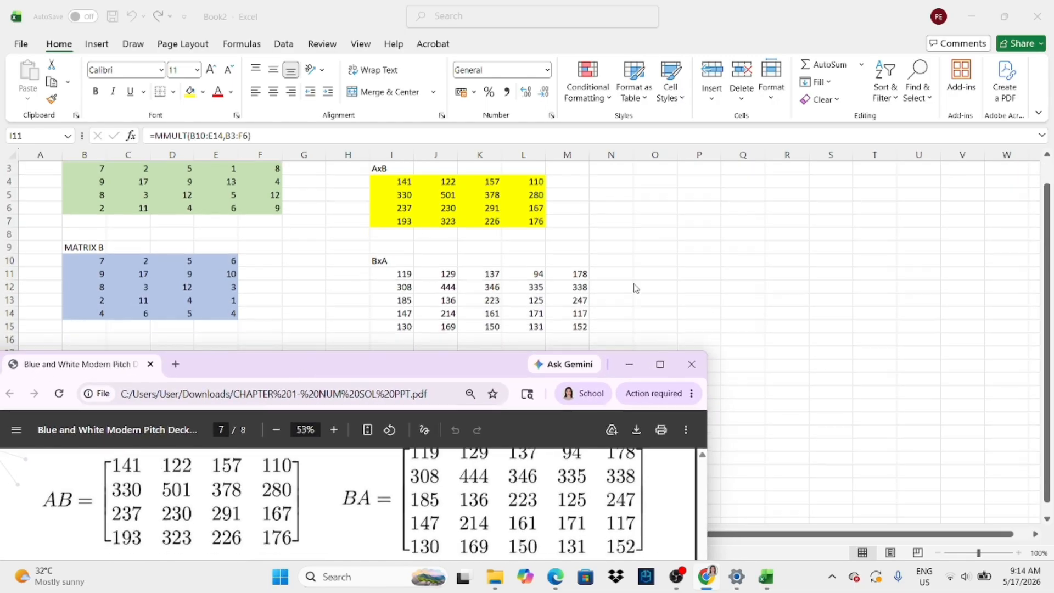
{"action": "left_click_drag", "start_coordinate": [469, 359], "coordinate": [472, 341]}
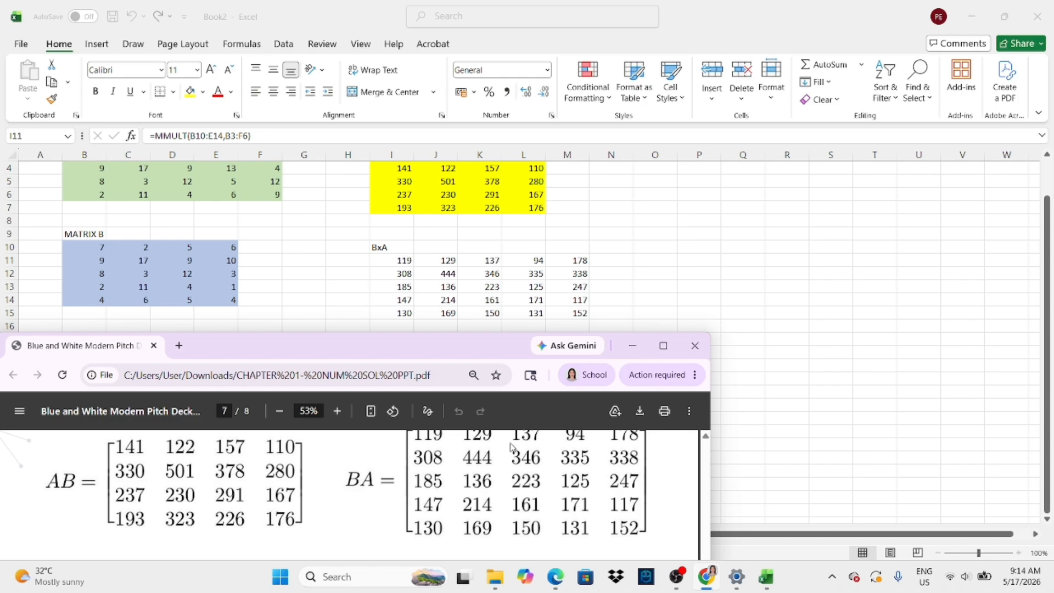
{"action": "scroll", "coordinate": [511, 446], "scroll_direction": "up", "scroll_amount": 1}
{"action": "scroll", "coordinate": [509, 445], "scroll_direction": "down", "scroll_amount": 1}
Step: Arrange Excel Book2 and the Chrome PDF side by side, widening the Excel window to show the whole BxA result
{"action": "left_click_drag", "start_coordinate": [463, 345], "coordinate": [1053, 108]}
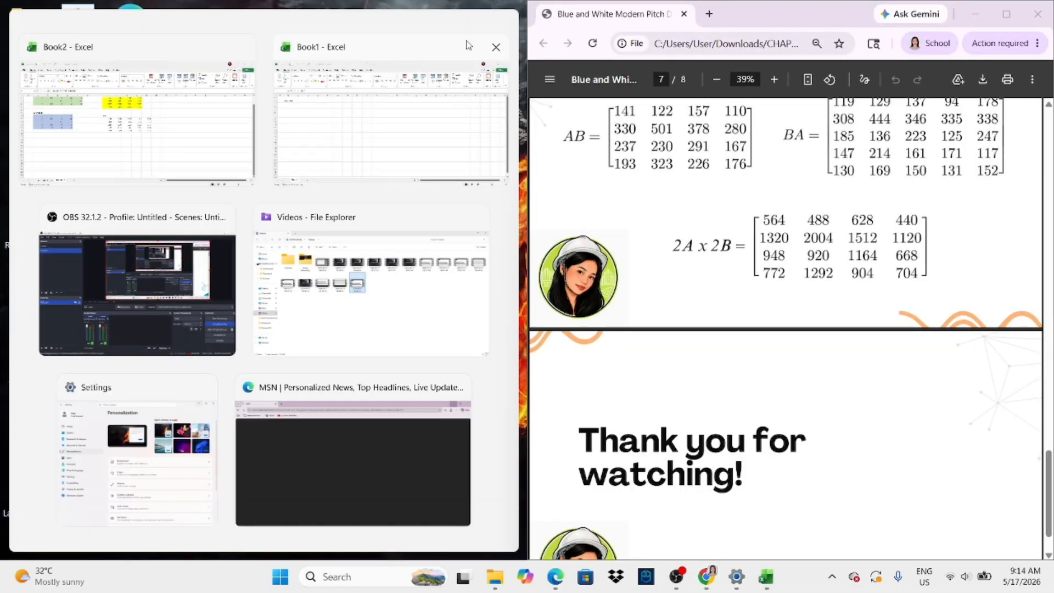
{"action": "left_click", "coordinate": [205, 107]}
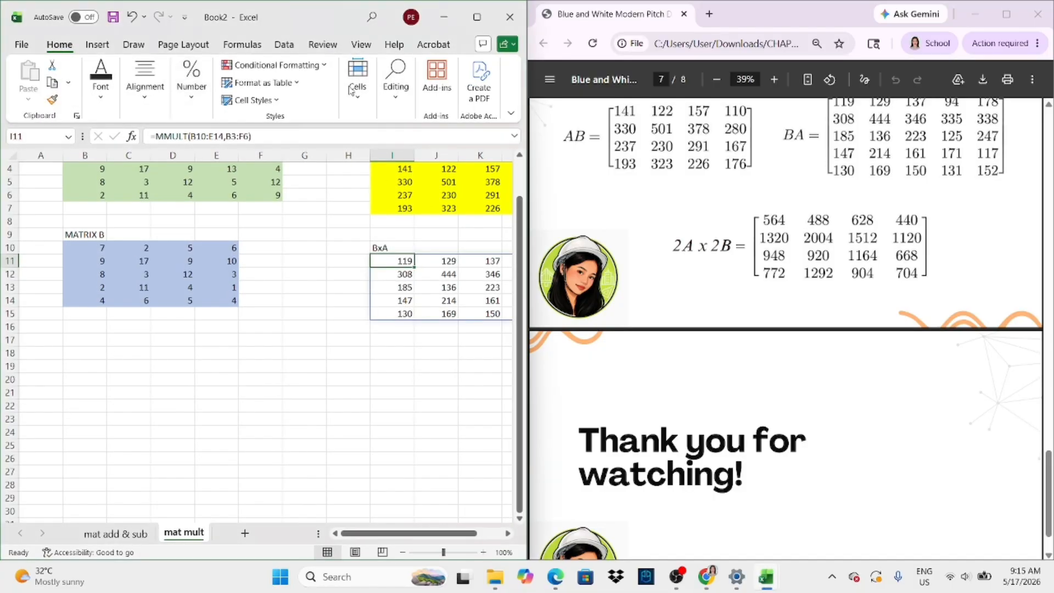
{"action": "left_click", "coordinate": [706, 576]}
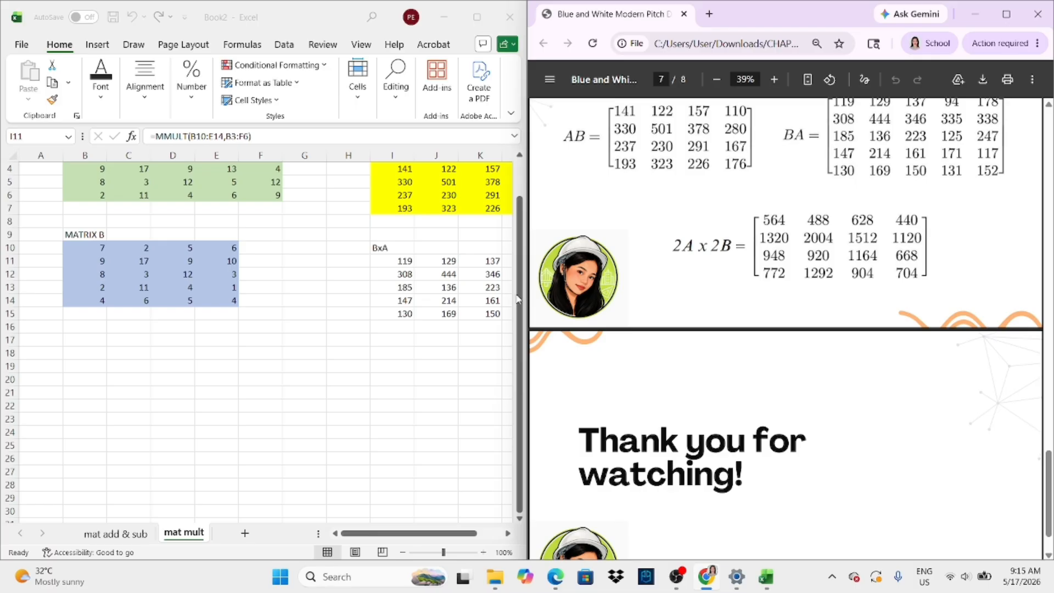
{"action": "left_click_drag", "start_coordinate": [523, 298], "coordinate": [711, 298]}
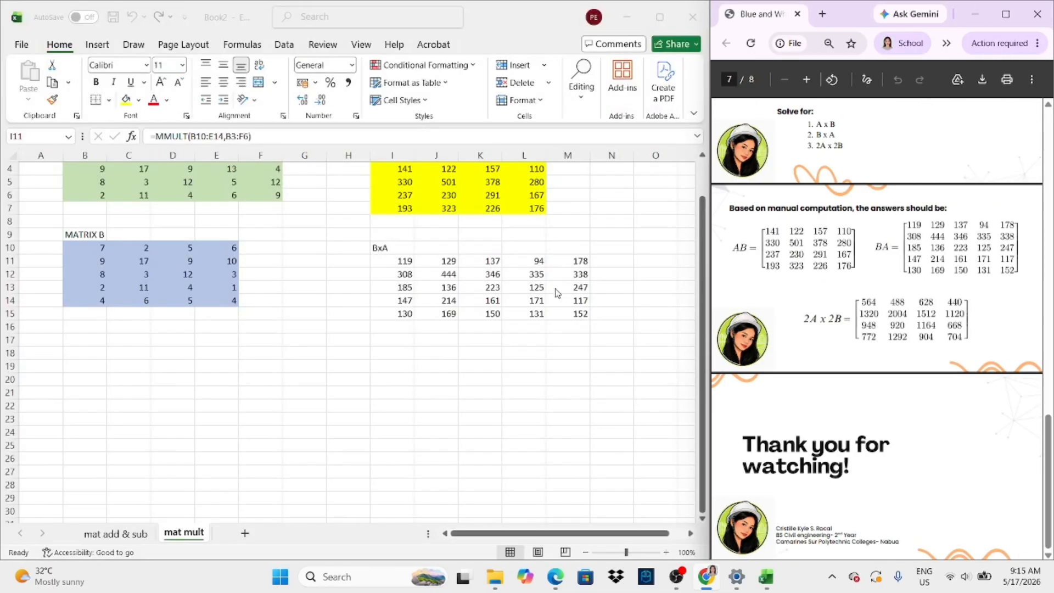
{"action": "left_click", "coordinate": [379, 259]}
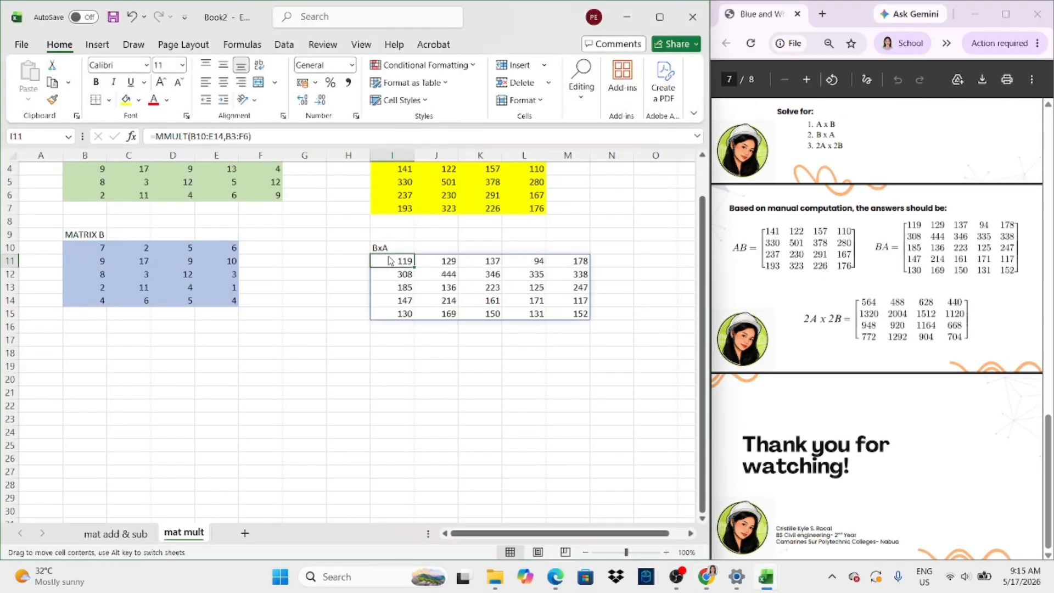
{"action": "left_click_drag", "start_coordinate": [380, 261], "coordinate": [467, 286]}
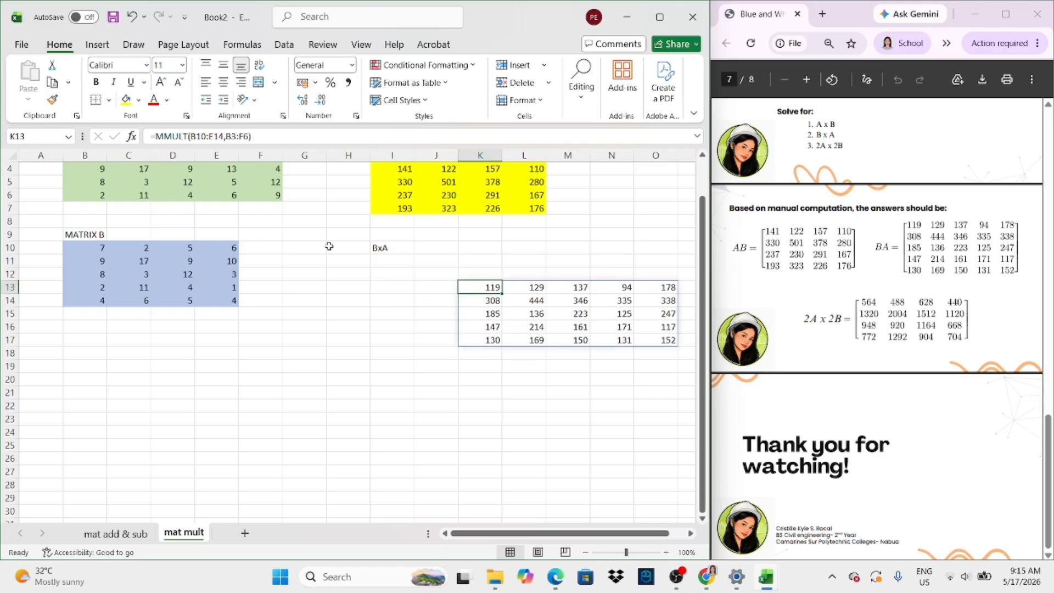
{"action": "left_click", "coordinate": [132, 16]}
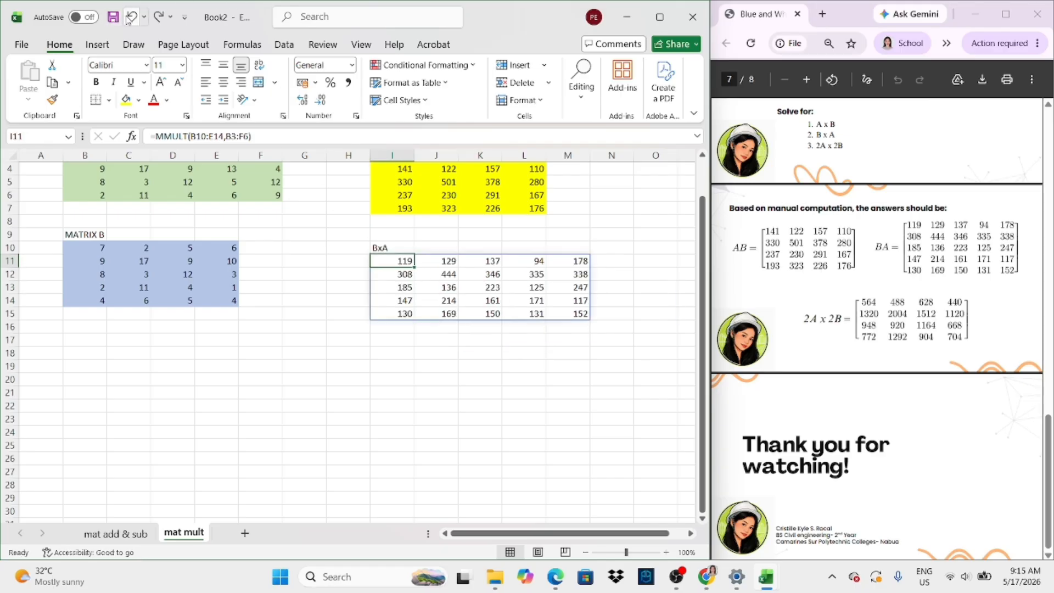
Step: Fill the BxA result in cells I11 to M15 with a light orange theme color
{"action": "left_click", "coordinate": [416, 353]}
{"action": "left_click_drag", "start_coordinate": [406, 262], "coordinate": [554, 309]}
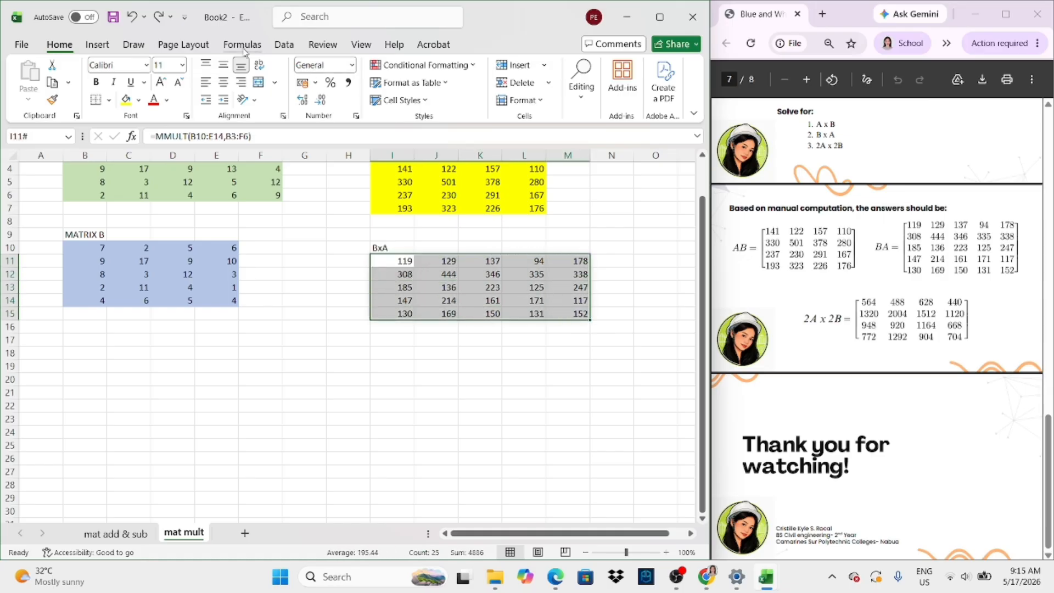
{"action": "left_click", "coordinate": [138, 100]}
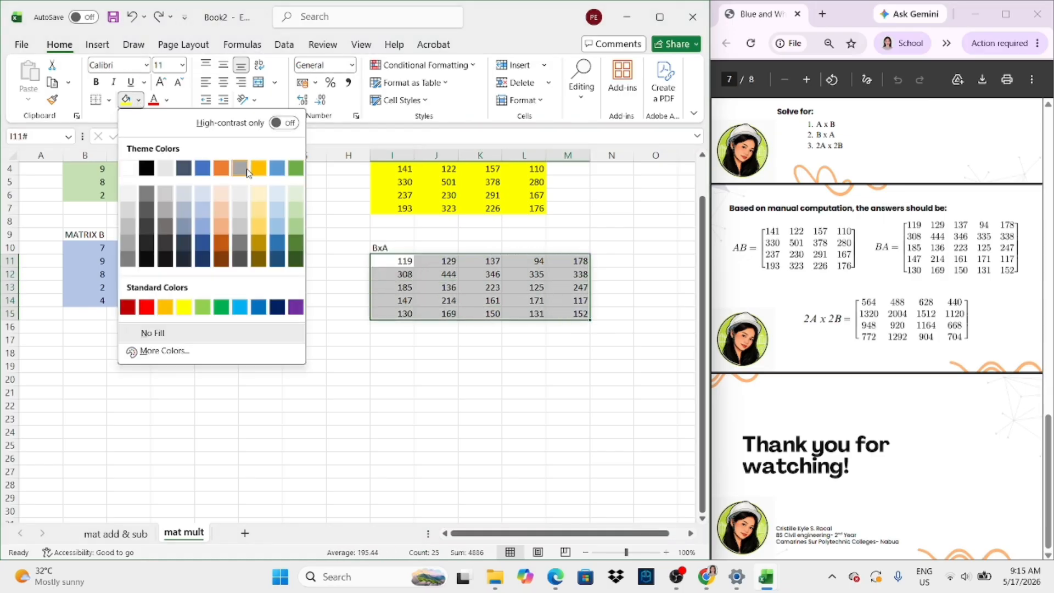
{"action": "left_click", "coordinate": [221, 229]}
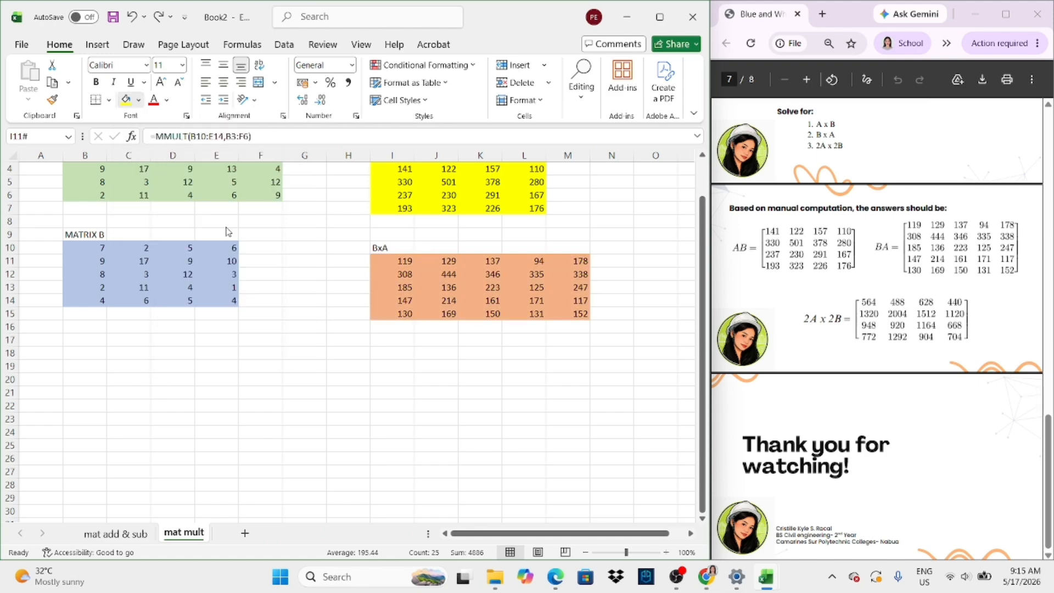
Step: Minimize the Chrome PDF window and widen the Excel window across the full screen
{"action": "left_click", "coordinate": [974, 14]}
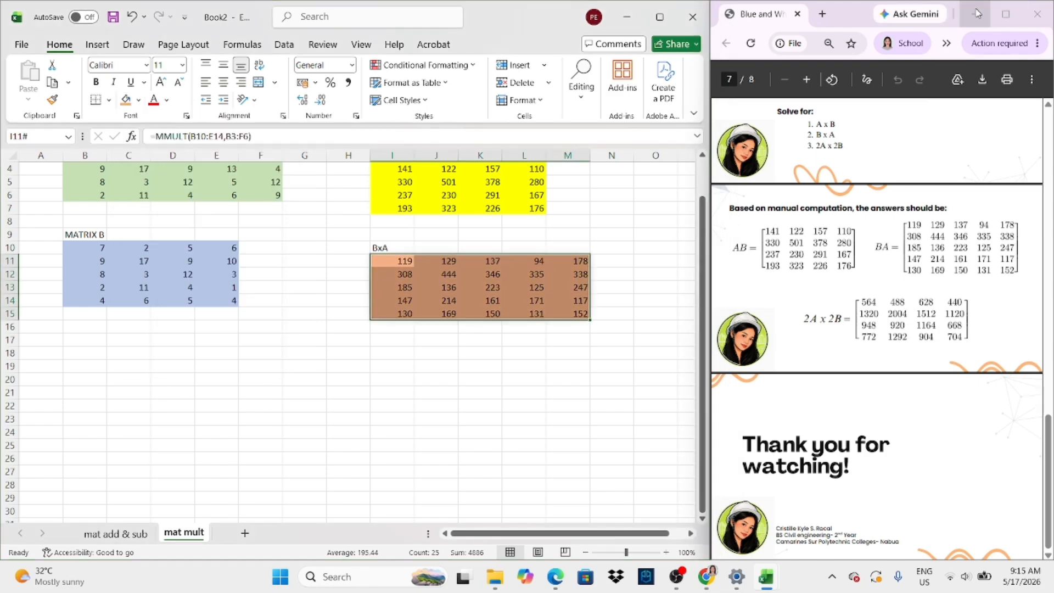
{"action": "left_click_drag", "start_coordinate": [704, 260], "coordinate": [718, 235]}
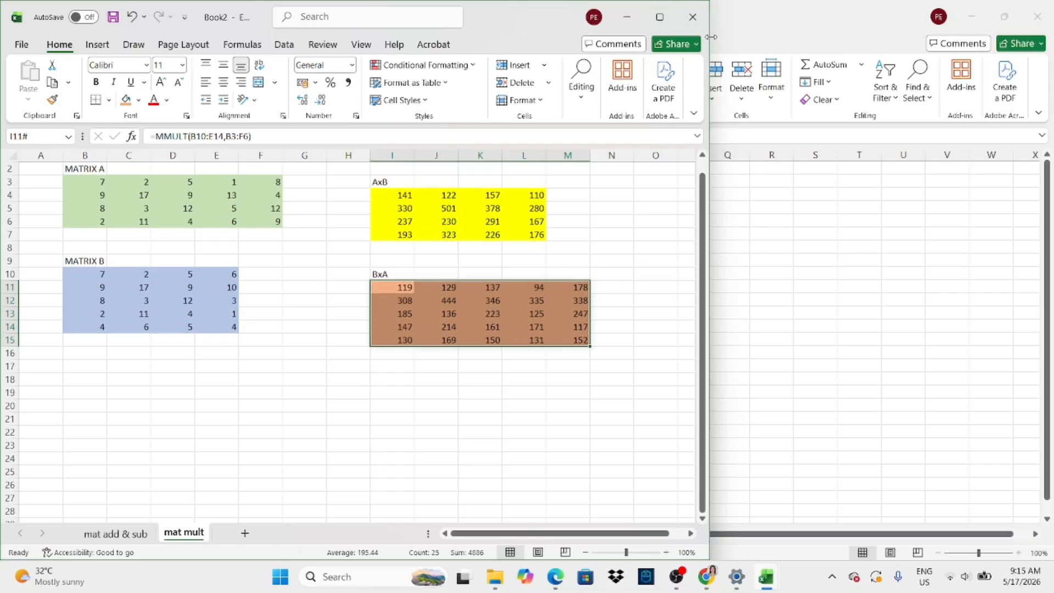
{"action": "left_click_drag", "start_coordinate": [707, 45], "coordinate": [1051, 47]}
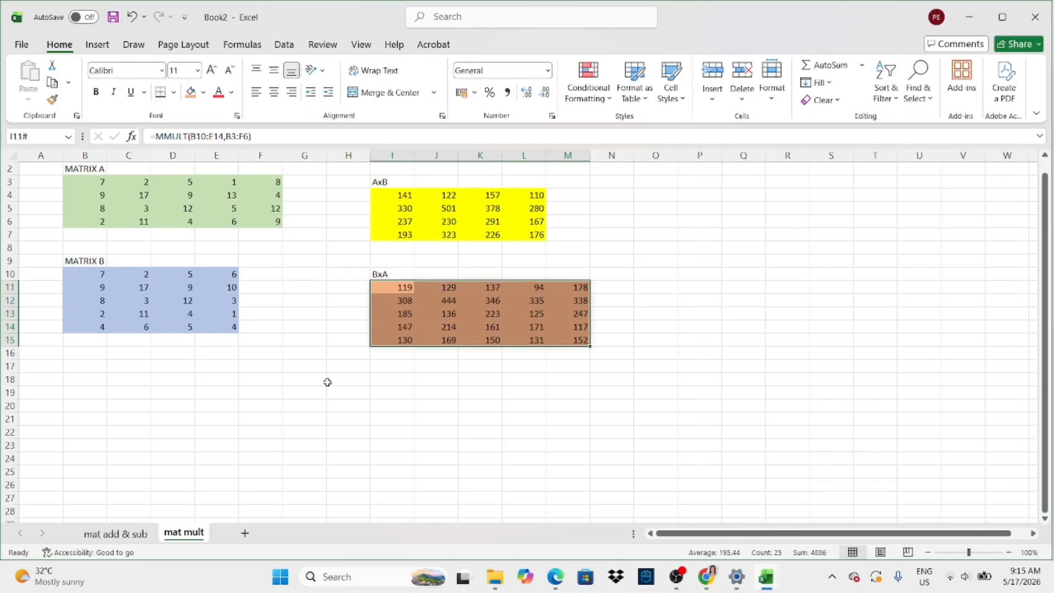
Step: Review the list of operations to solve in the PDF in Chrome, keeping its window clear of the Excel results
{"action": "left_click", "coordinate": [402, 381]}
{"action": "left_click", "coordinate": [705, 574]}
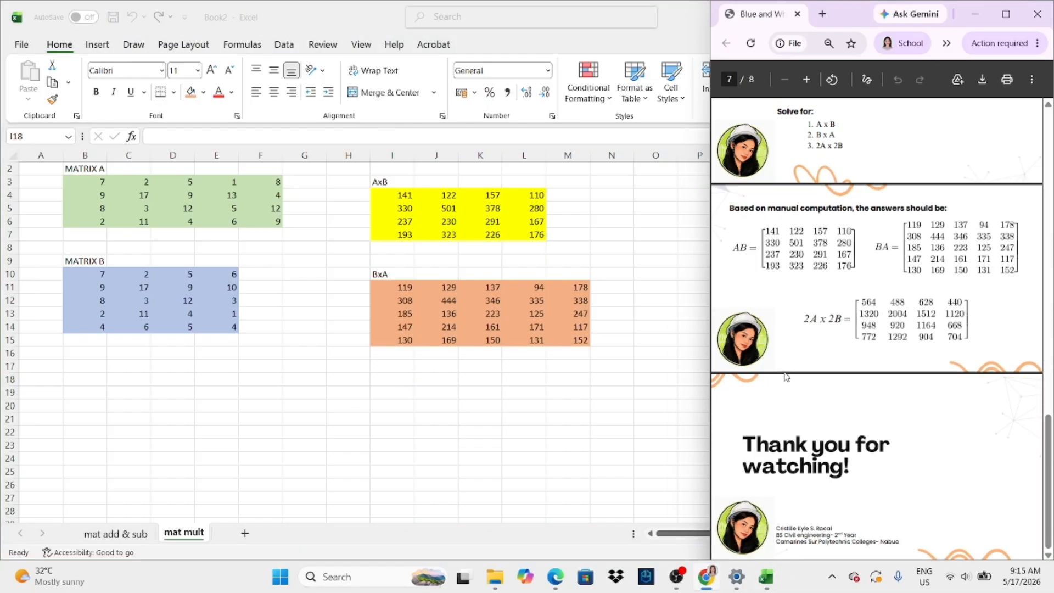
{"action": "left_click", "coordinate": [998, 20]}
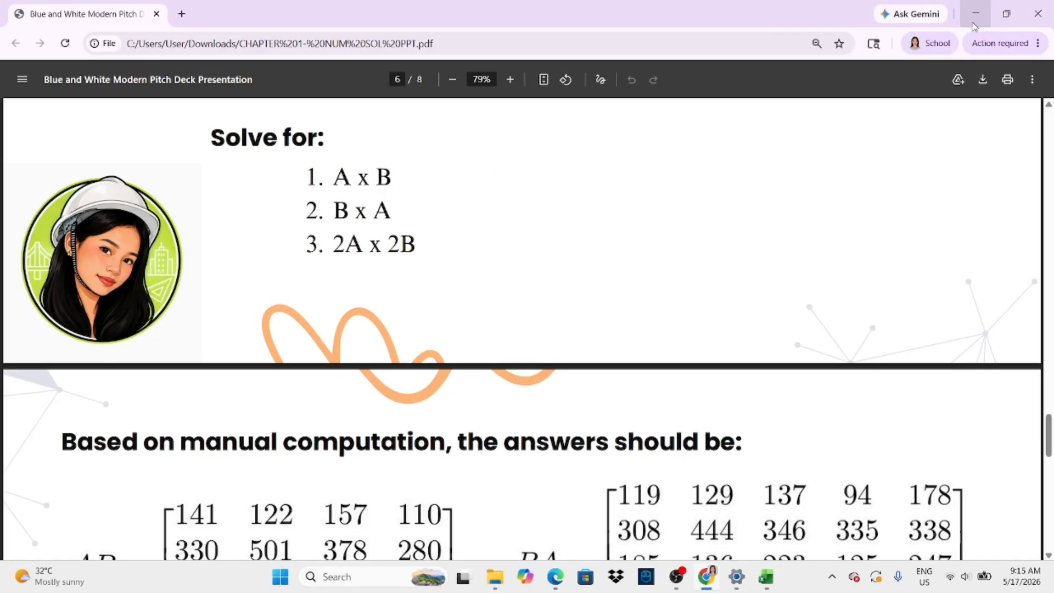
{"action": "left_click", "coordinate": [1006, 13]}
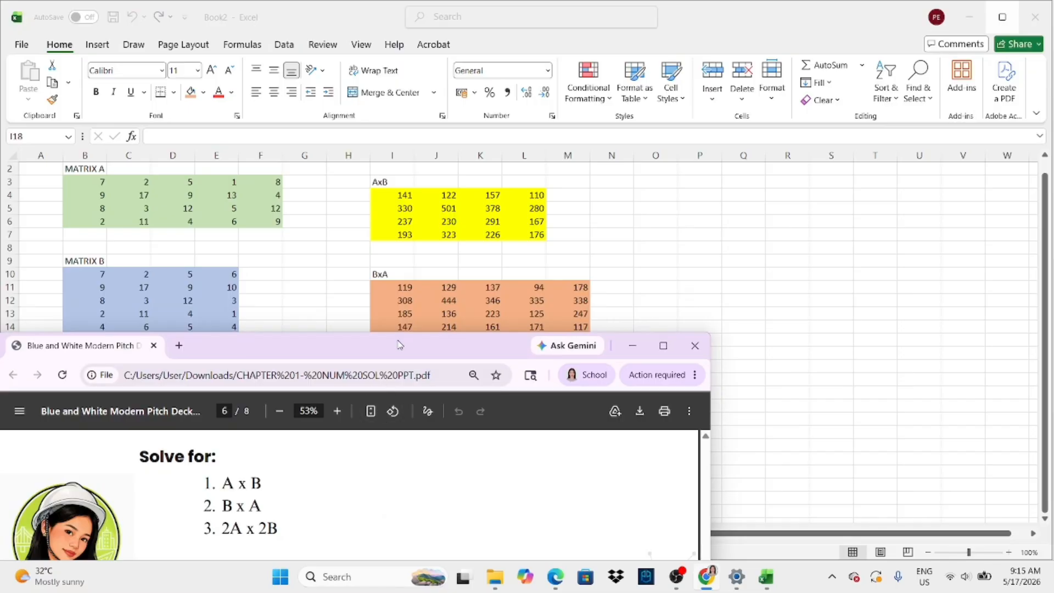
{"action": "left_click_drag", "start_coordinate": [399, 345], "coordinate": [663, 202]}
{"action": "scroll", "coordinate": [560, 423], "scroll_direction": "down", "scroll_amount": 3}
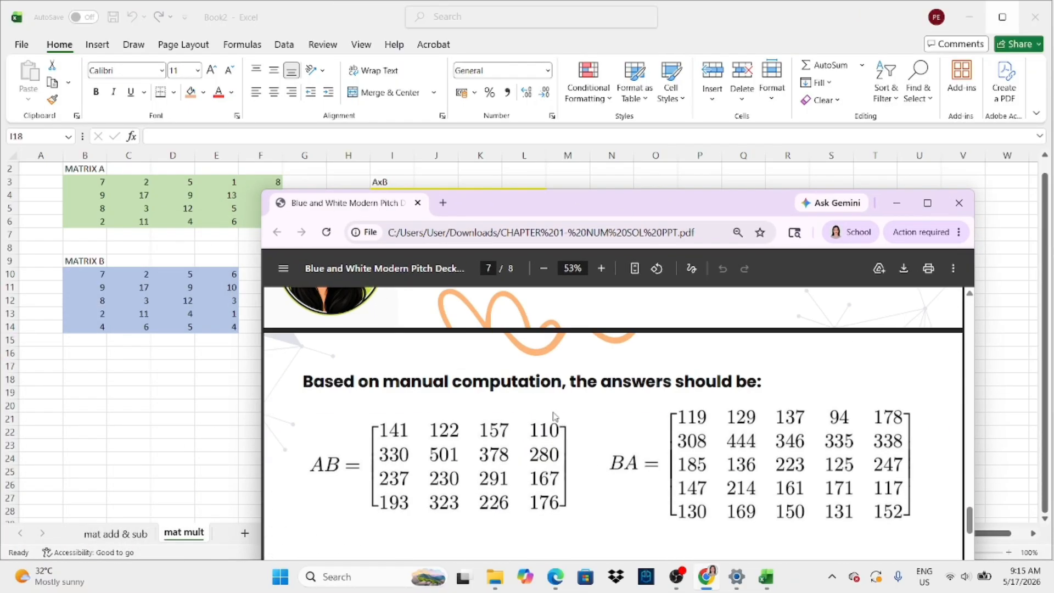
{"action": "scroll", "coordinate": [554, 414], "scroll_direction": "up", "scroll_amount": 3}
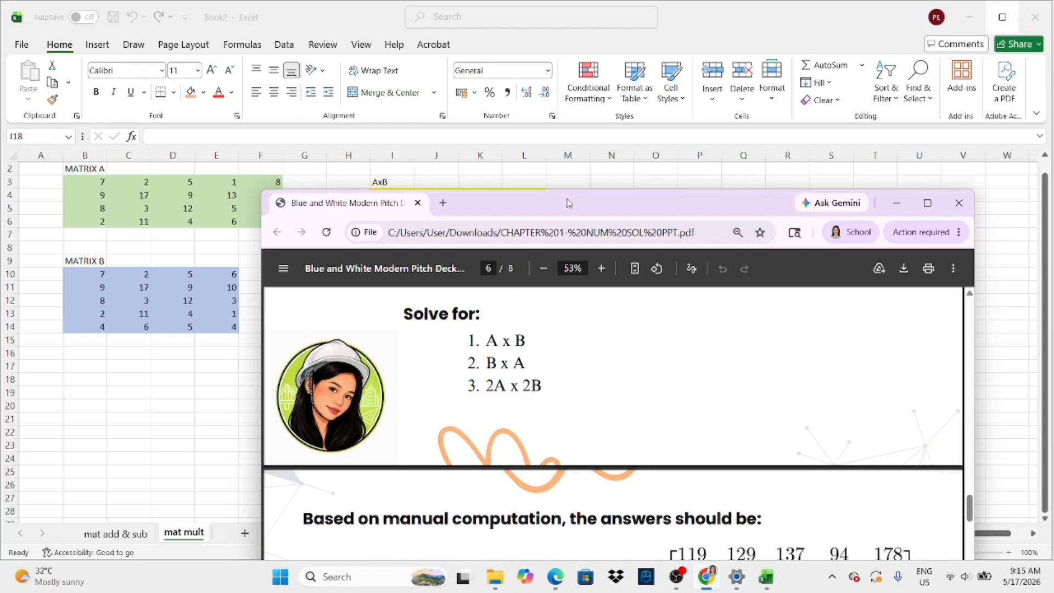
{"action": "left_click_drag", "start_coordinate": [567, 203], "coordinate": [988, 259]}
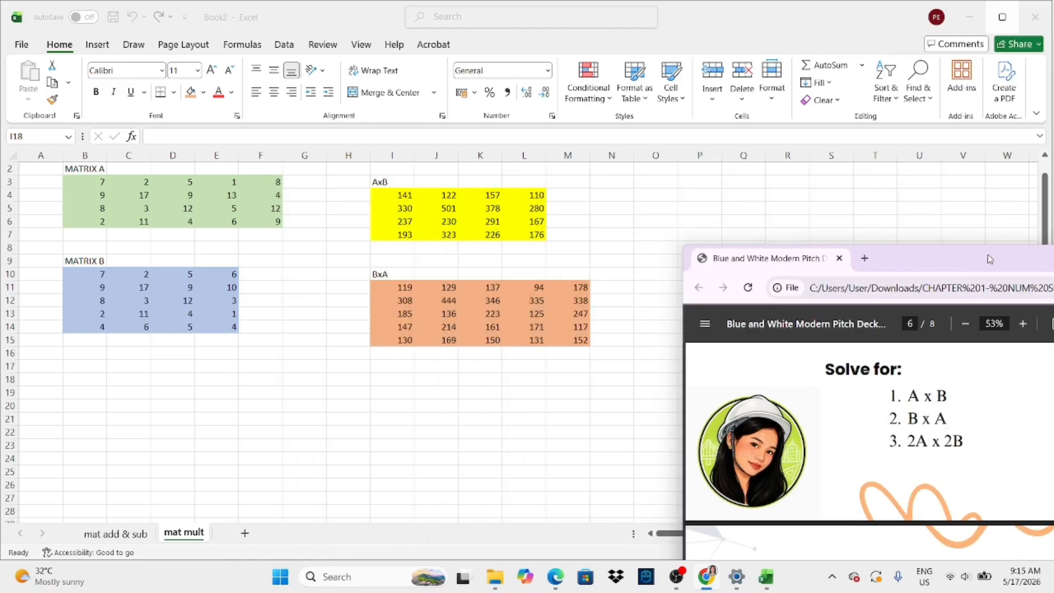
Step: Label cell I18 as 2Ax2B, below the BxA result
{"action": "left_click", "coordinate": [384, 381]}
{"action": "type", "text": "2a"}
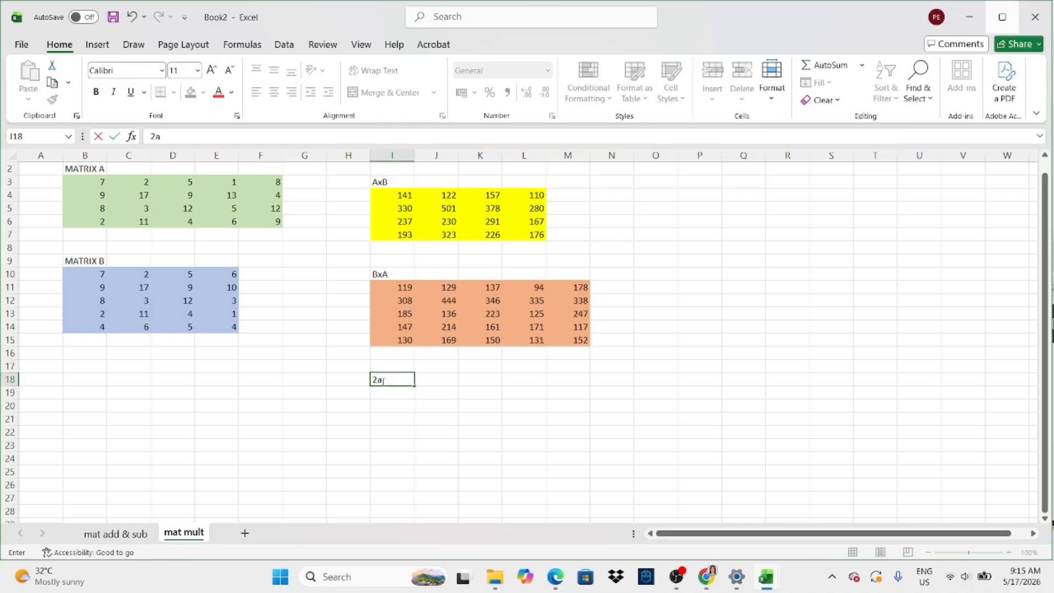
{"action": "key", "text": "BackSpace"}
{"action": "key", "text": "Caps_Lock"}
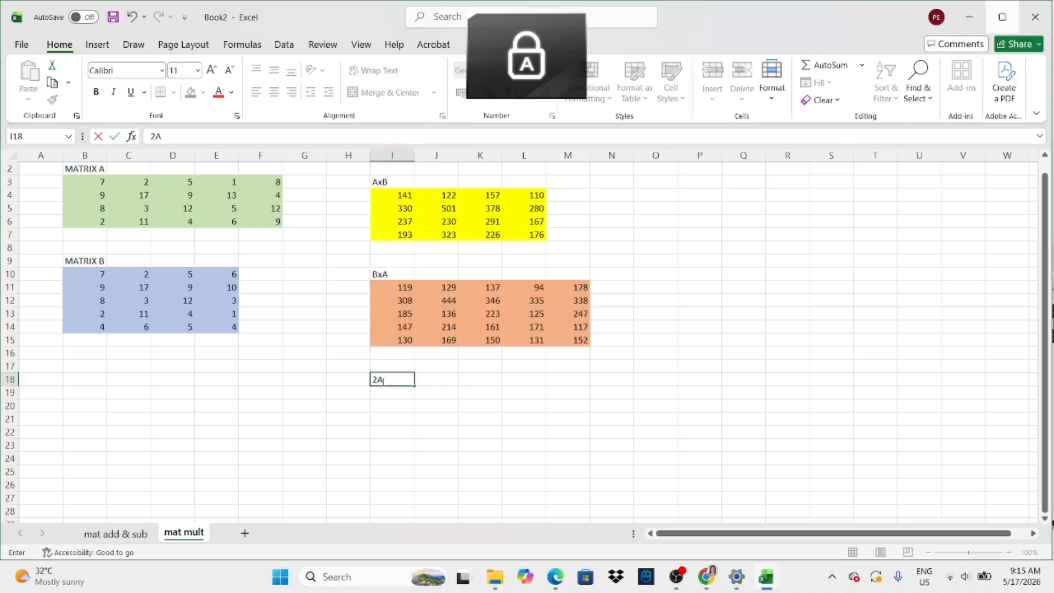
{"action": "type", "text": "Ax2"}
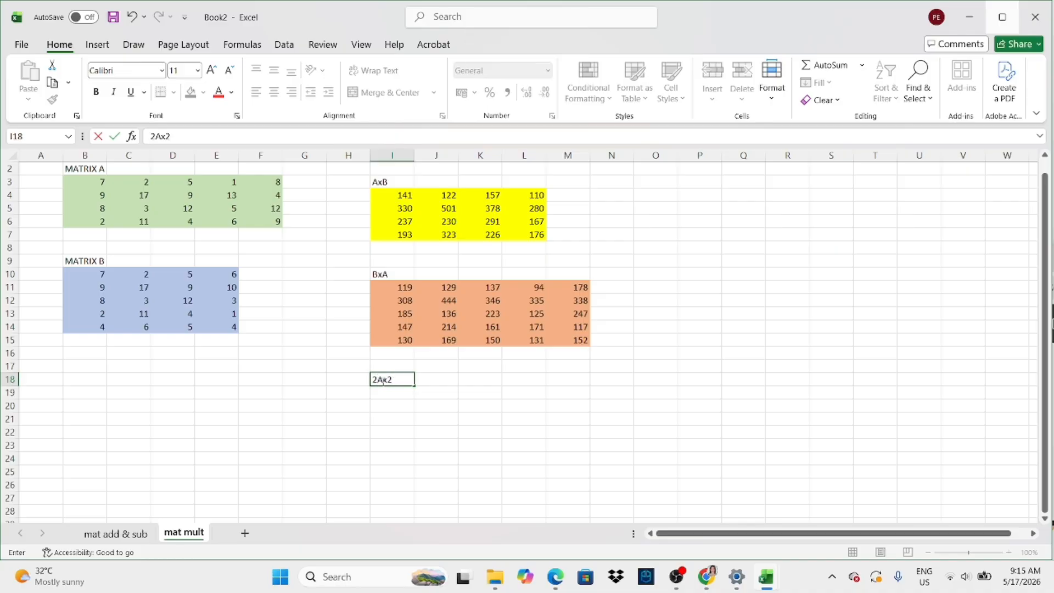
{"action": "type", "text": "B"}
Step: Compute 2A in cell I19 with the formula =2*(B3:F6), doubling Matrix A
{"action": "left_click", "coordinate": [394, 391]}
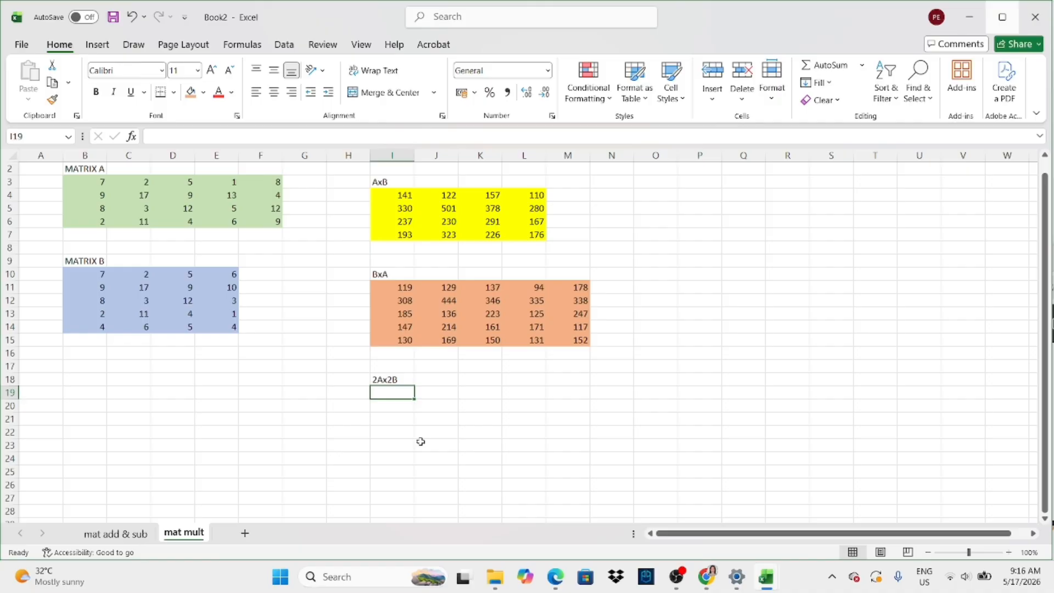
{"action": "type", "text": "="}
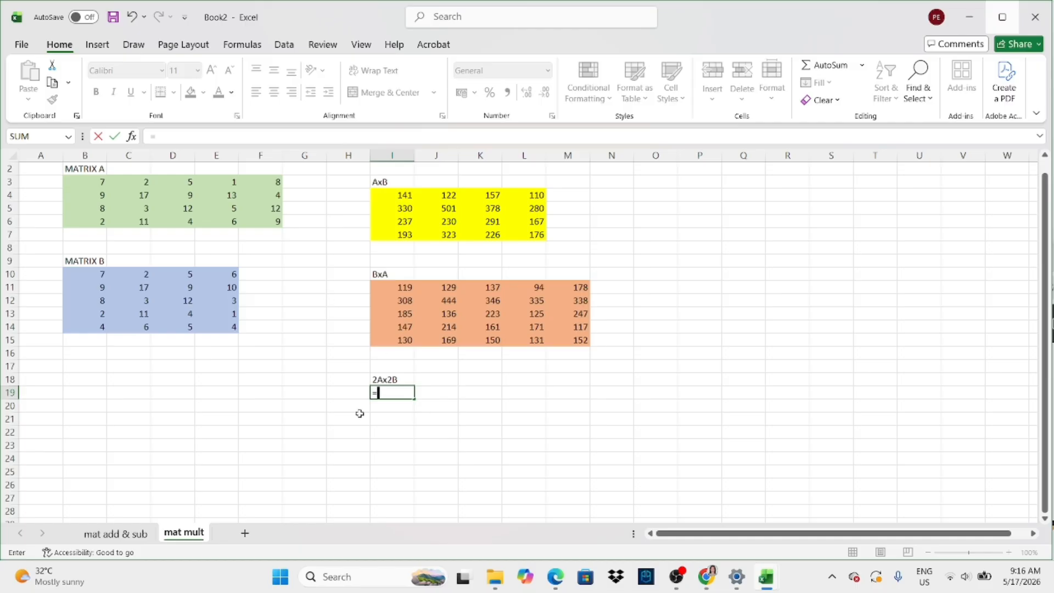
{"action": "type", "text": "2*("}
{"action": "left_click", "coordinate": [102, 181]}
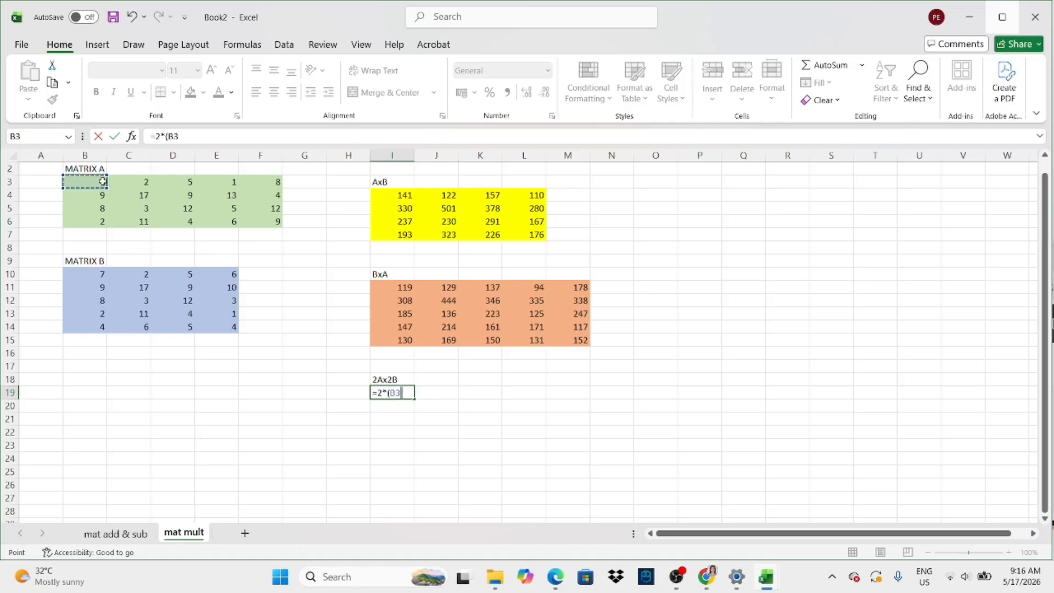
{"action": "left_click_drag", "start_coordinate": [102, 181], "coordinate": [252, 224]}
{"action": "type", "text": ")"}
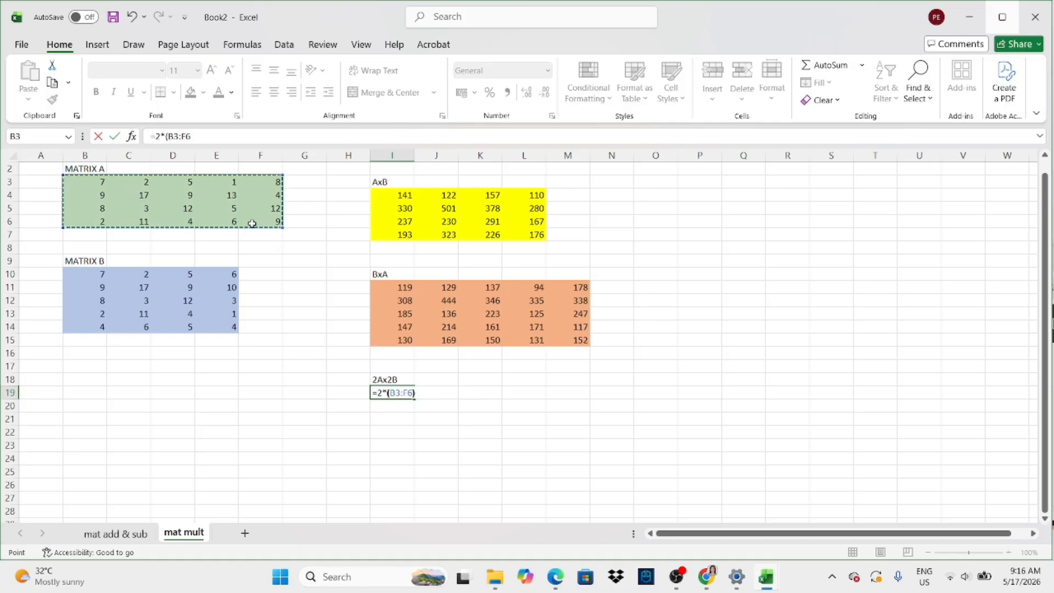
{"action": "key", "text": "Return"}
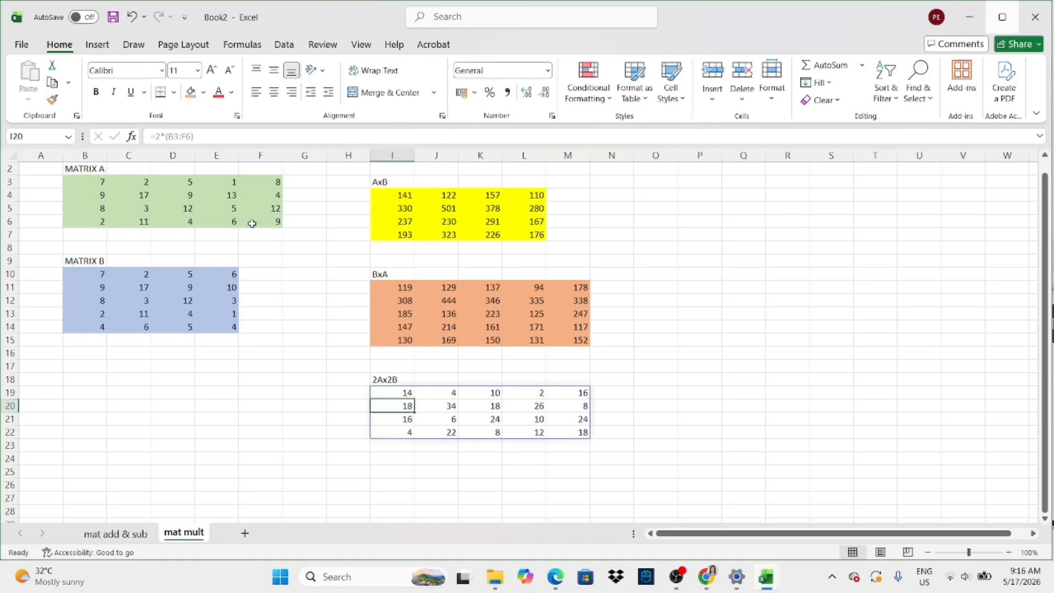
Step: Label the doubled Matrix A result as 2A in cell H19 and enter the label 2B in cell H24
{"action": "left_click", "coordinate": [343, 393]}
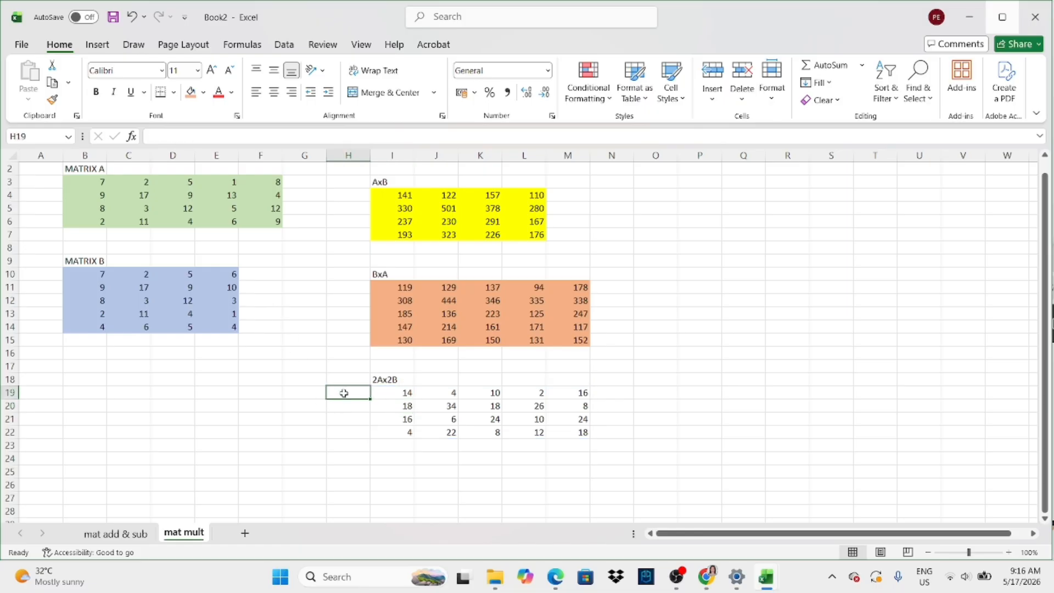
{"action": "type", "text": "2A"}
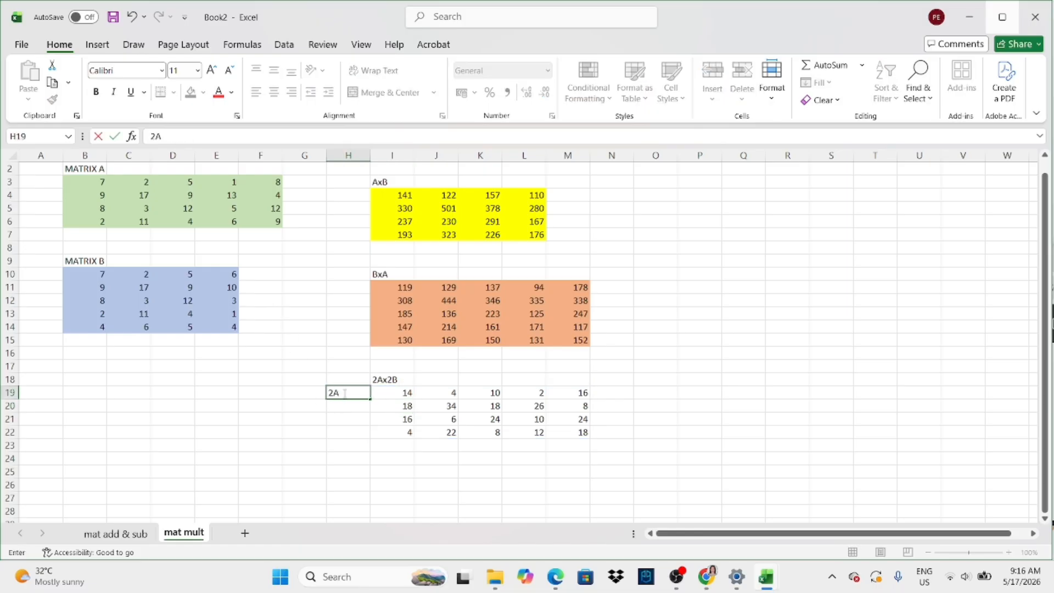
{"action": "left_click", "coordinate": [354, 464]}
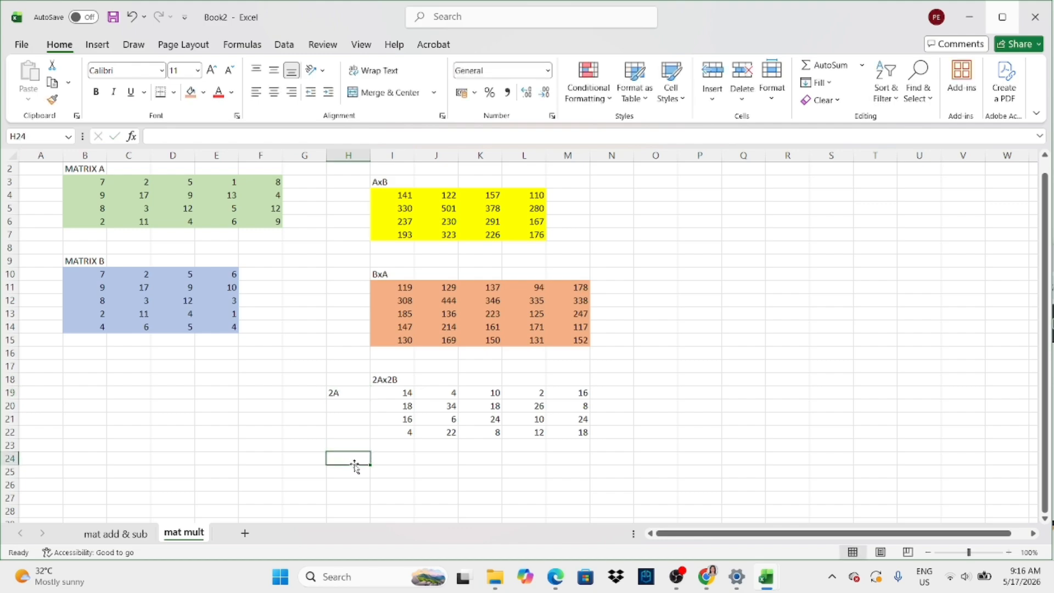
{"action": "type", "text": "2B"}
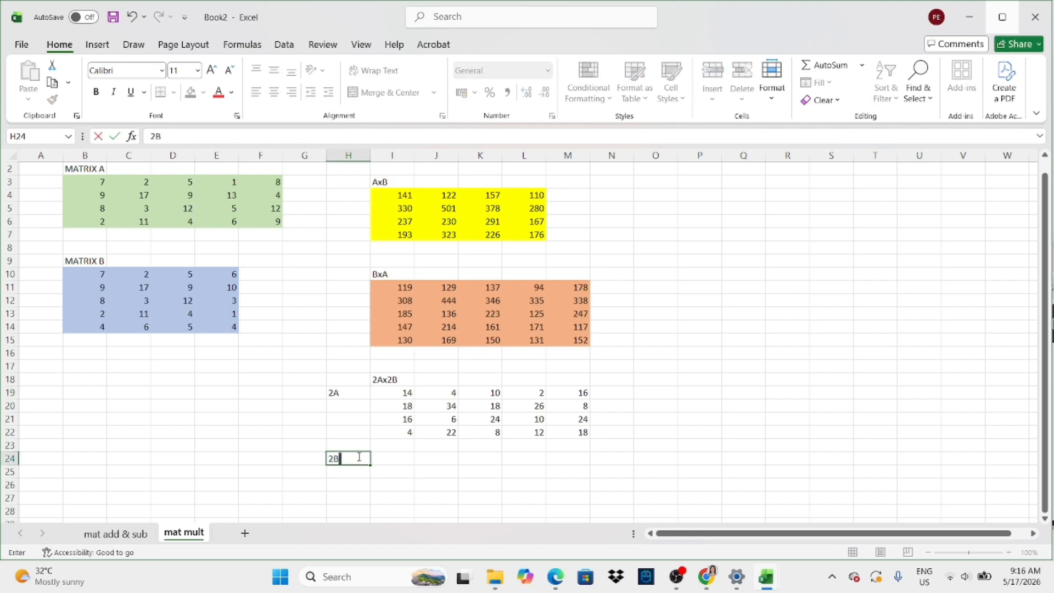
Step: Compute 2B in cell I24 with the formula =2*(B10:E14), doubling Matrix B
{"action": "left_click", "coordinate": [389, 458]}
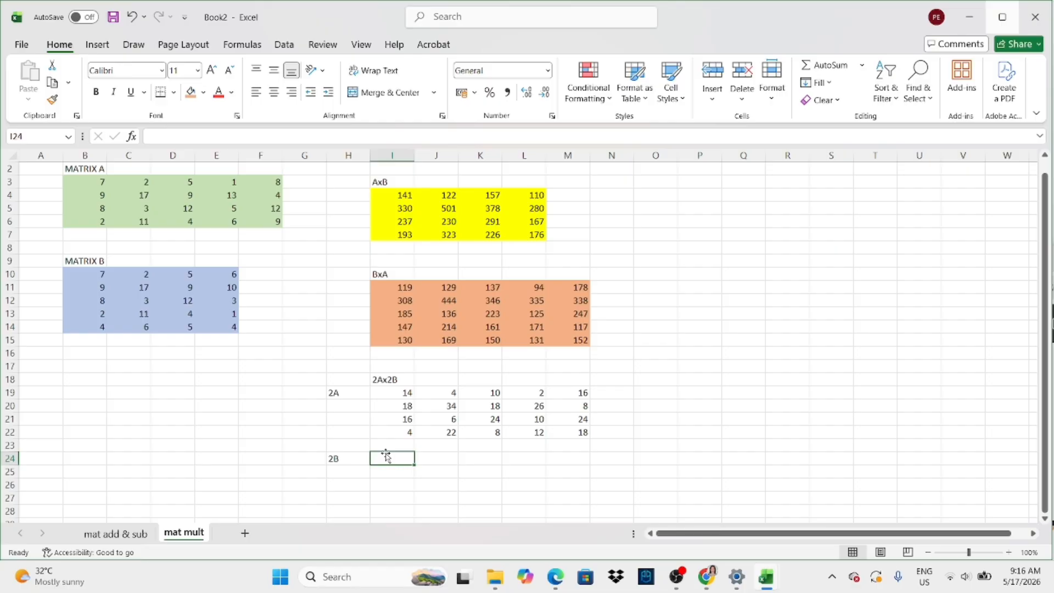
{"action": "type", "text": "="}
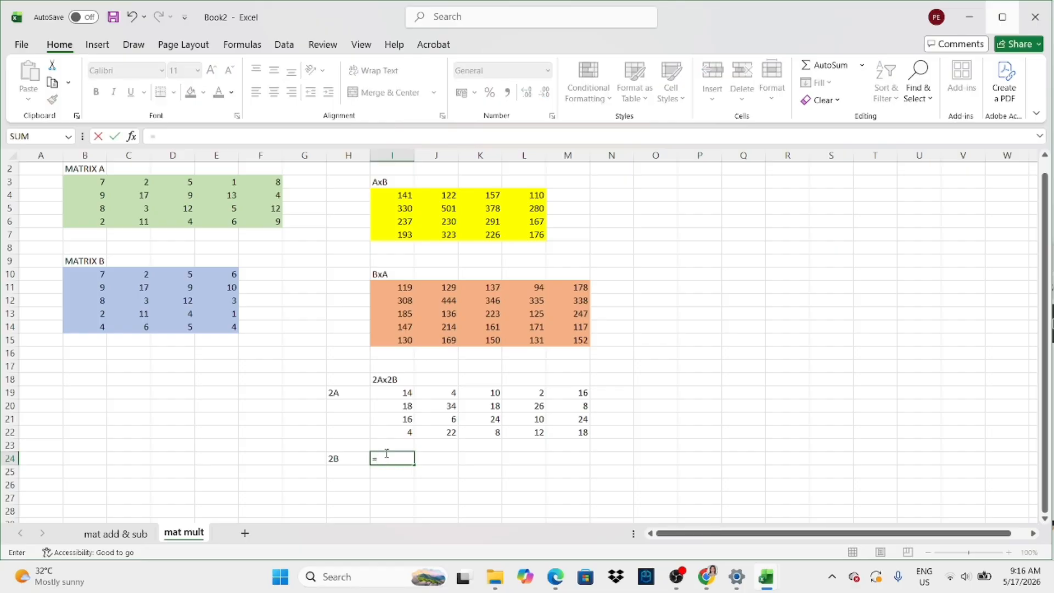
{"action": "type", "text": "2*("}
{"action": "left_click_drag", "start_coordinate": [80, 275], "coordinate": [202, 325]}
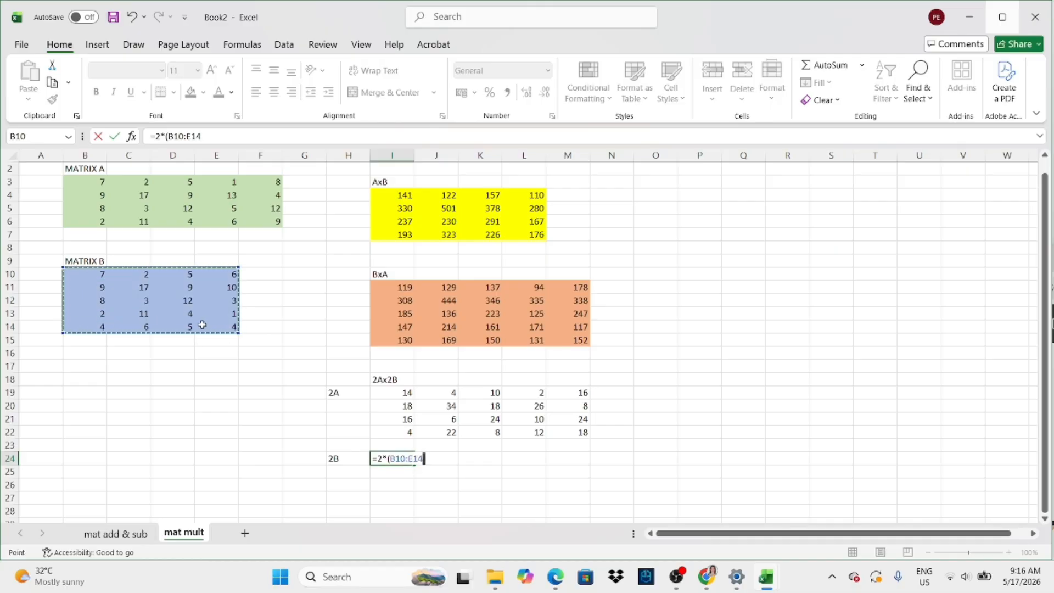
{"action": "type", "text": ")"}
{"action": "key", "text": "Return"}
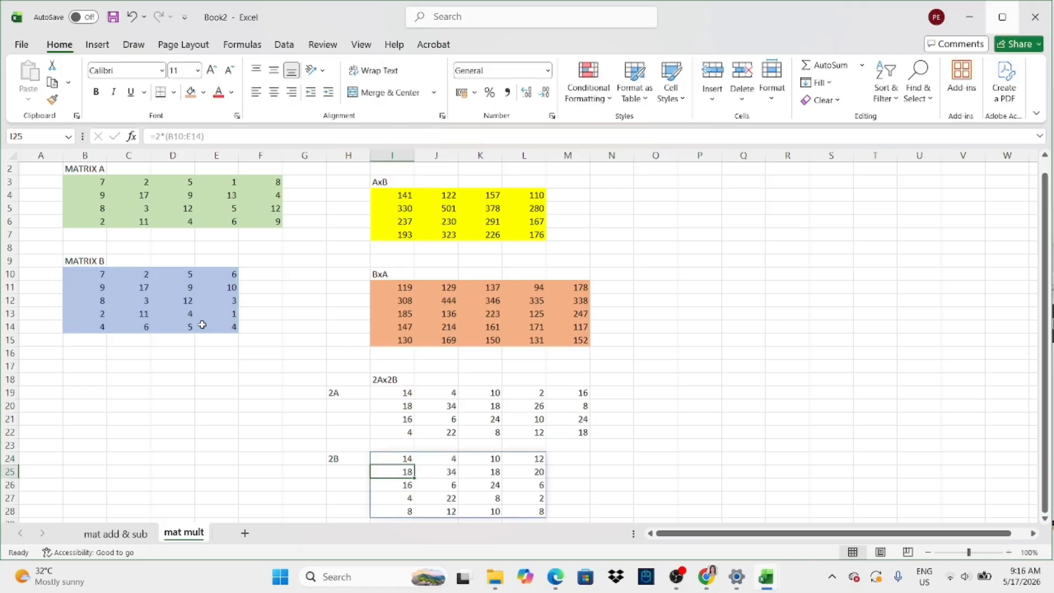
Step: Fill the 2A result in I19 to M22 and the 2B result in I24 to L28 with a medium blue theme color
{"action": "scroll", "coordinate": [490, 348], "scroll_direction": "down", "scroll_amount": 1}
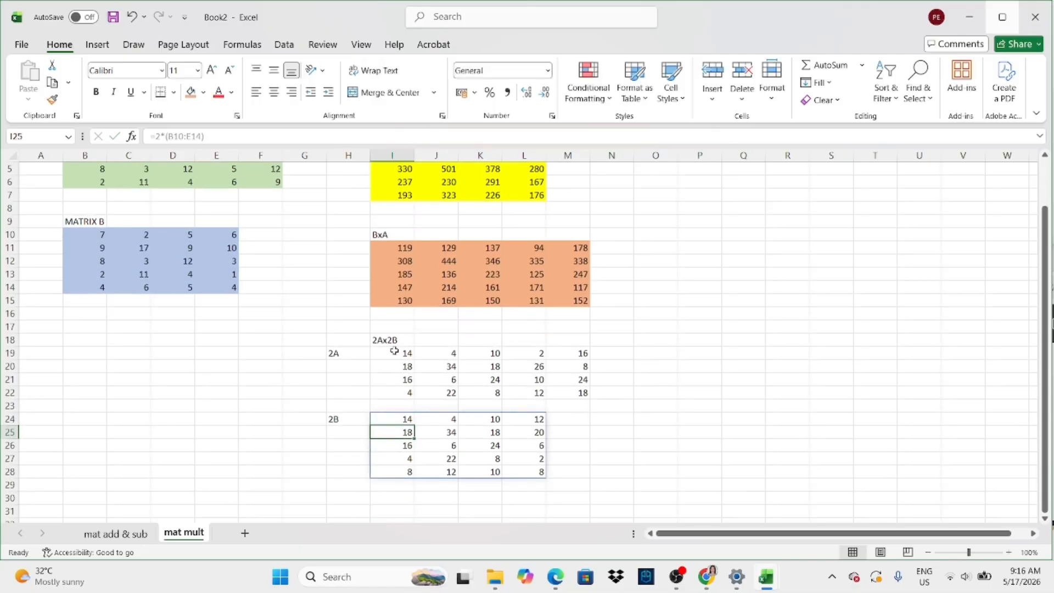
{"action": "left_click_drag", "start_coordinate": [400, 352], "coordinate": [582, 392]}
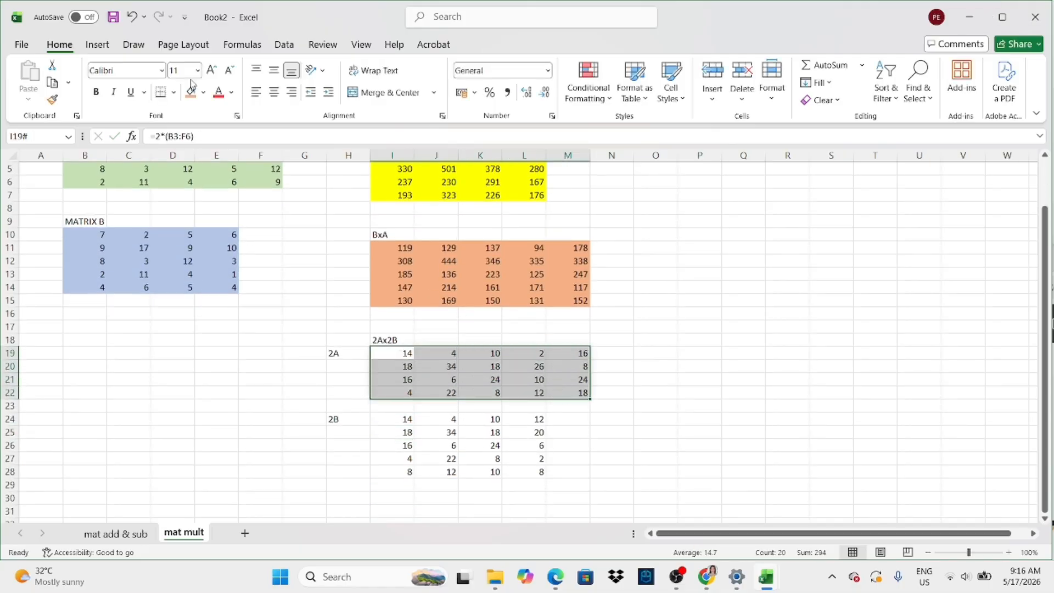
{"action": "left_click", "coordinate": [204, 92]}
{"action": "left_click", "coordinate": [268, 220]}
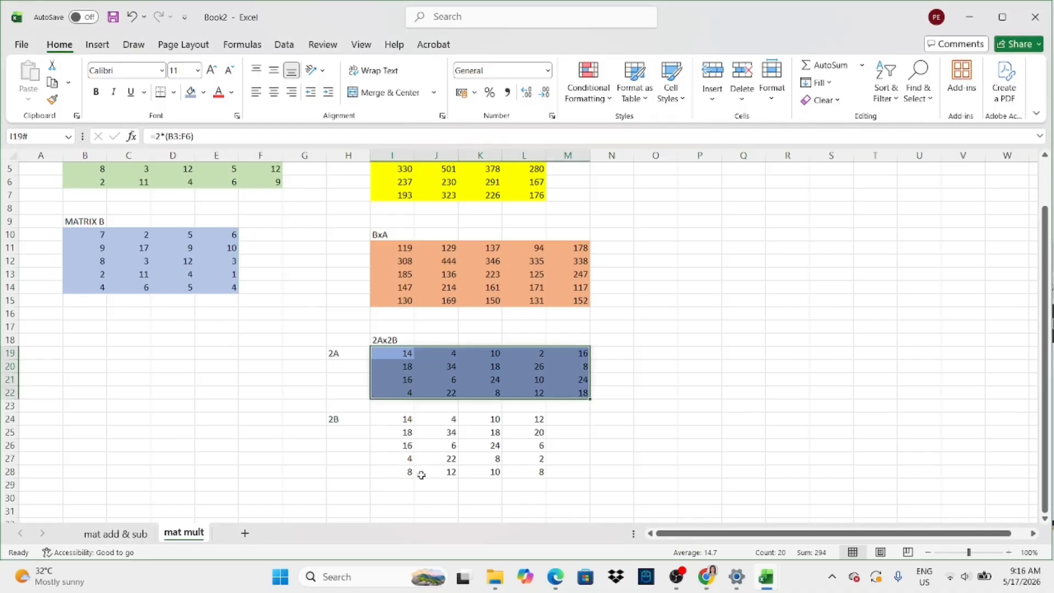
{"action": "left_click_drag", "start_coordinate": [391, 417], "coordinate": [508, 468]}
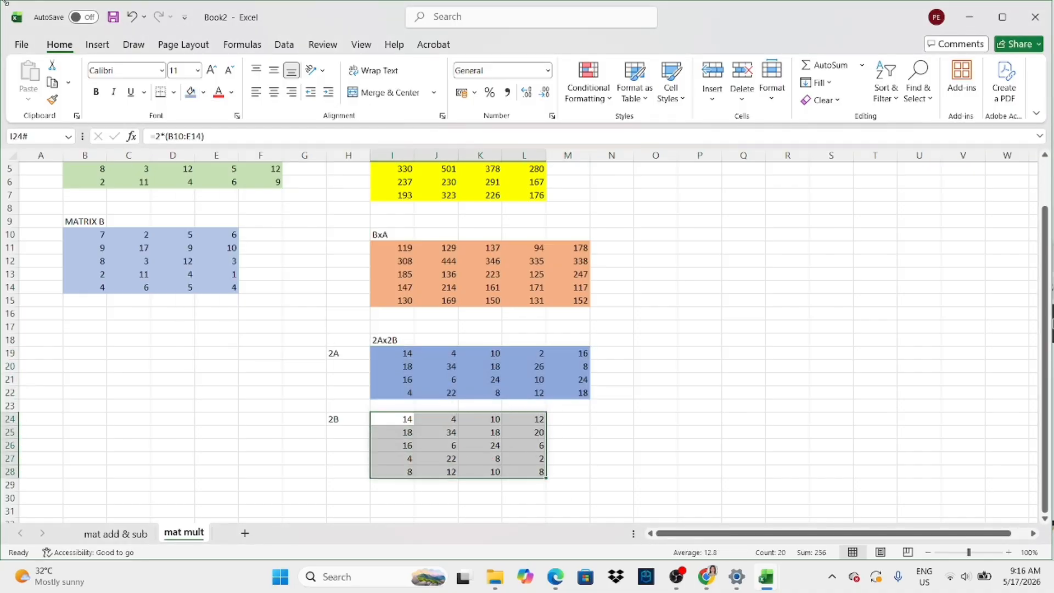
{"action": "left_click", "coordinate": [203, 92]}
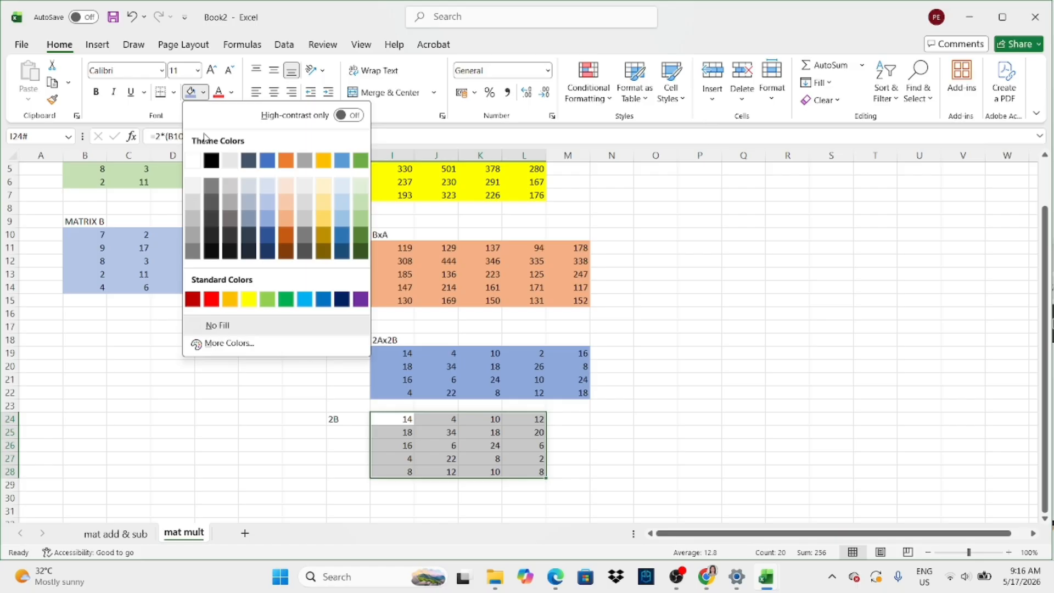
{"action": "left_click", "coordinate": [263, 215]}
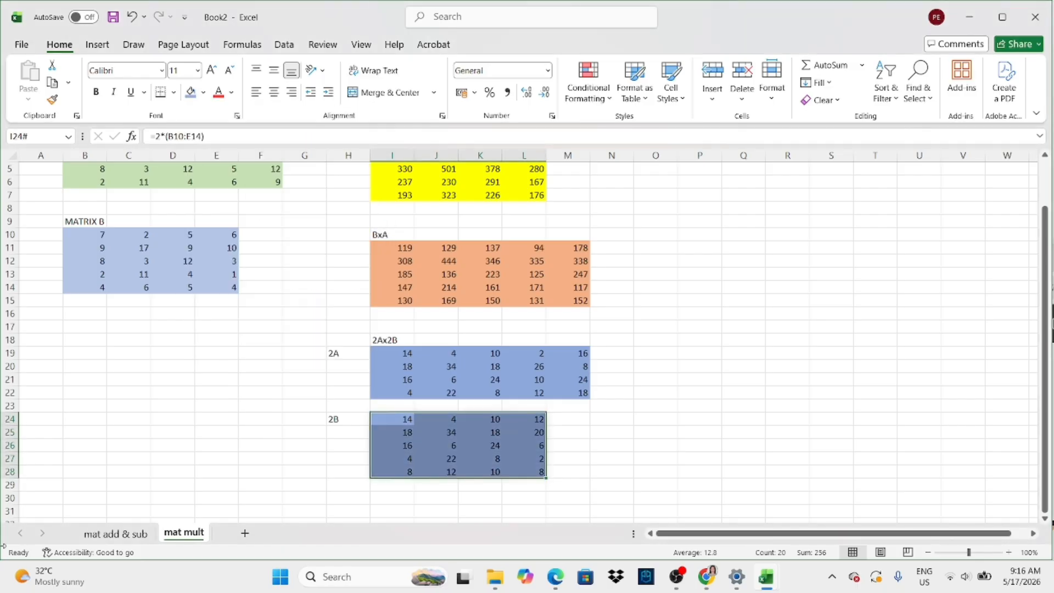
Step: Enter the label 2Ax2B in cell O19, beside the 2A matrix
{"action": "left_click", "coordinate": [661, 352]}
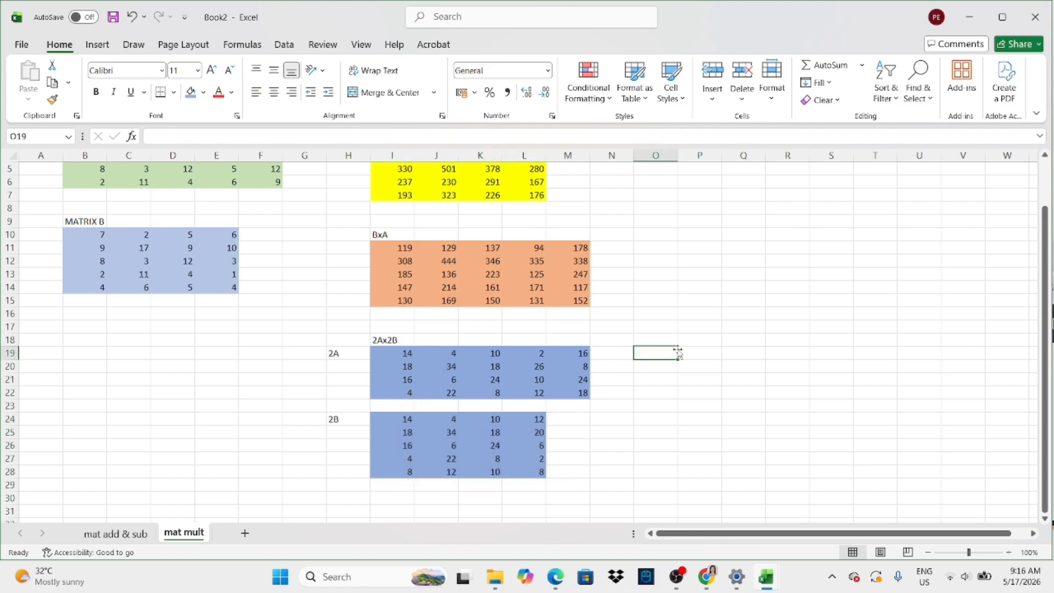
{"action": "type", "text": "2Ax"}
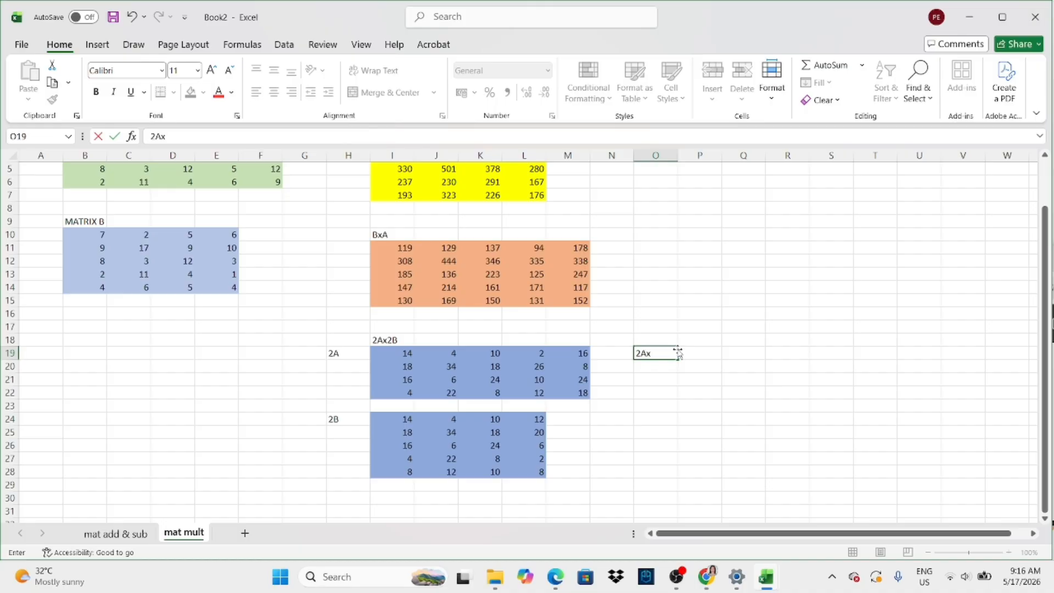
{"action": "type", "text": "2B"}
{"action": "left_click", "coordinate": [700, 349]}
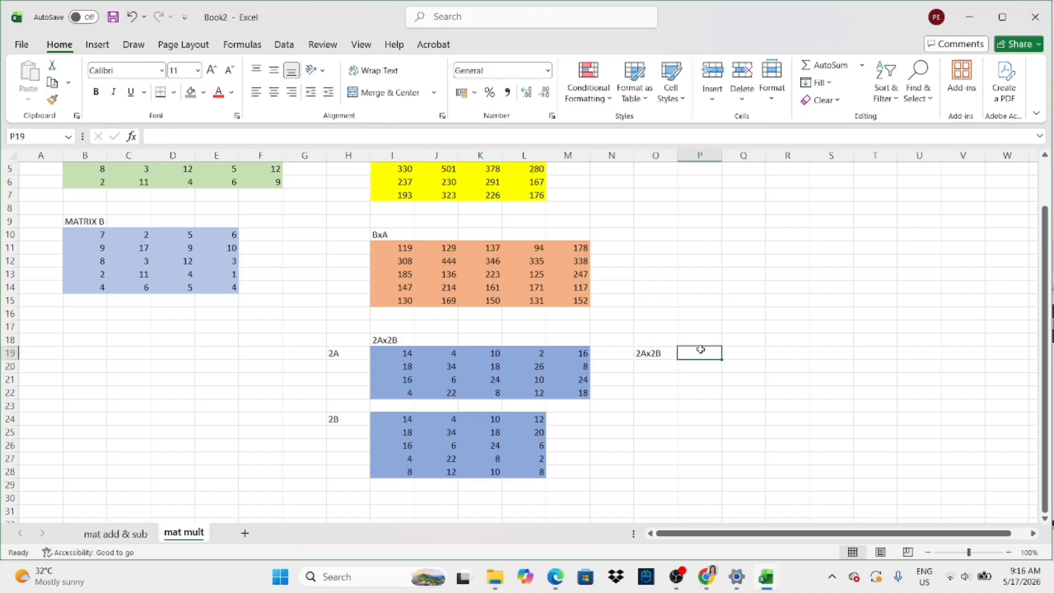
{"action": "type", "text": "="}
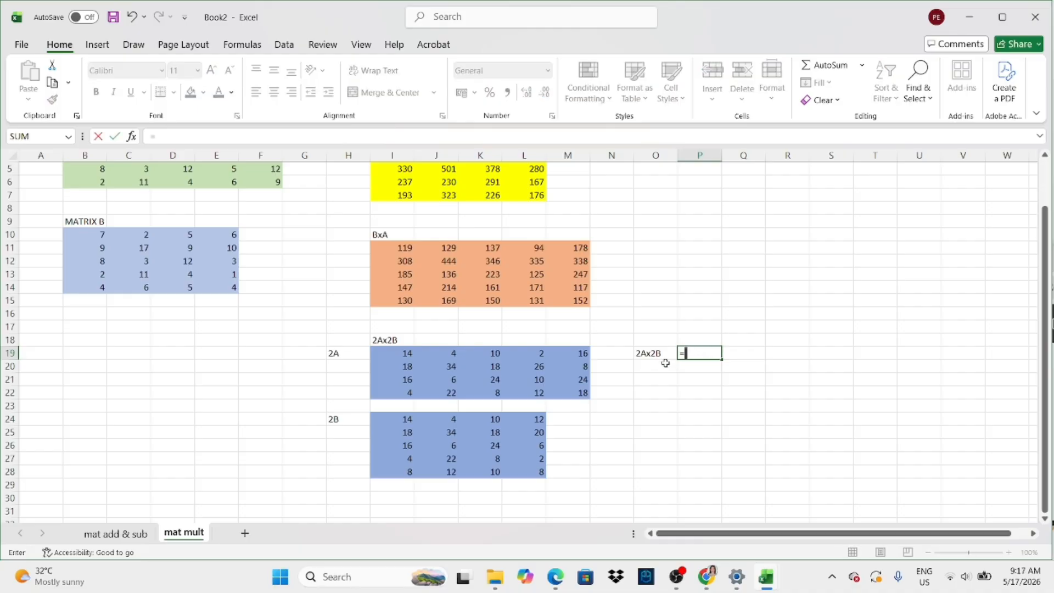
{"action": "type", "text": "m"}
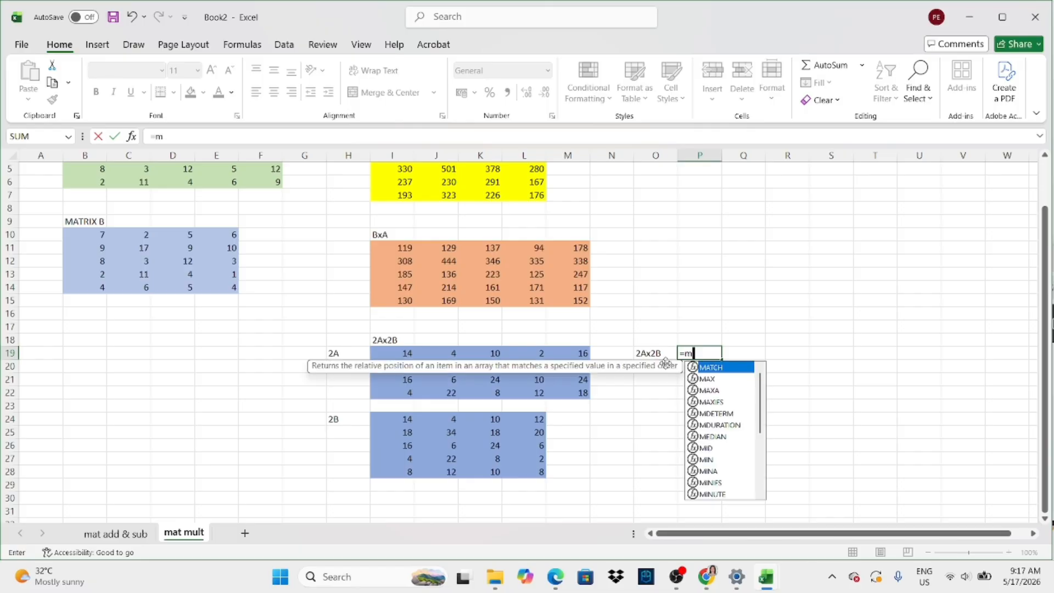
{"action": "type", "text": "mult"}
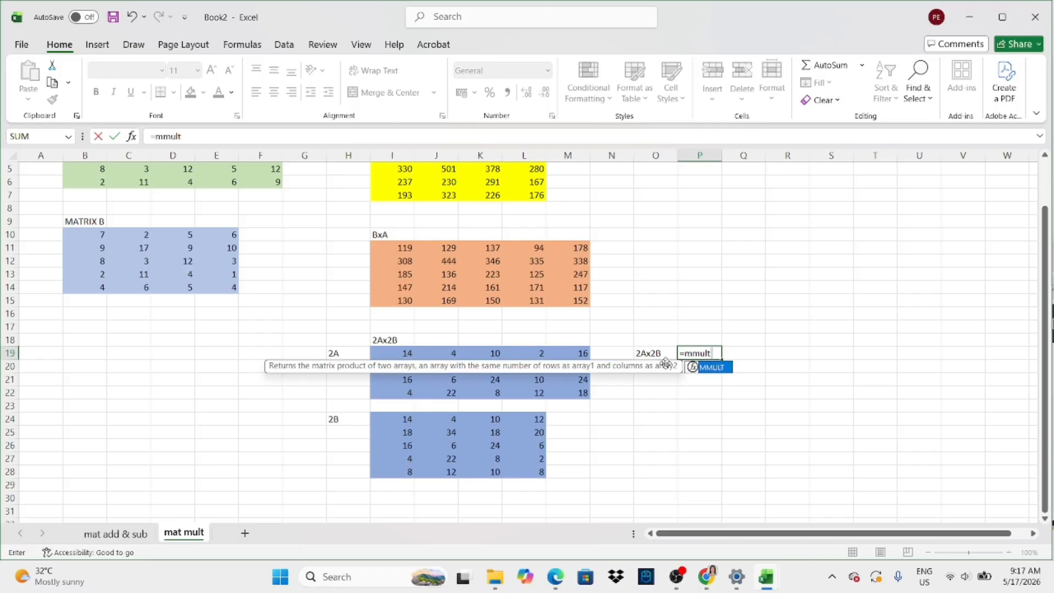
{"action": "type", "text": "("}
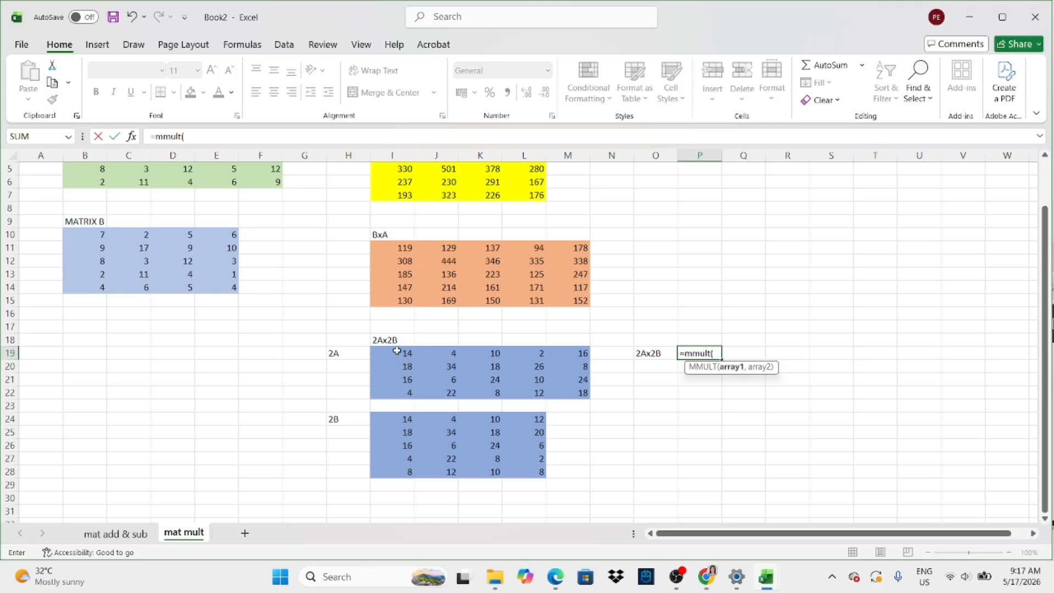
{"action": "left_click_drag", "start_coordinate": [397, 351], "coordinate": [532, 381]}
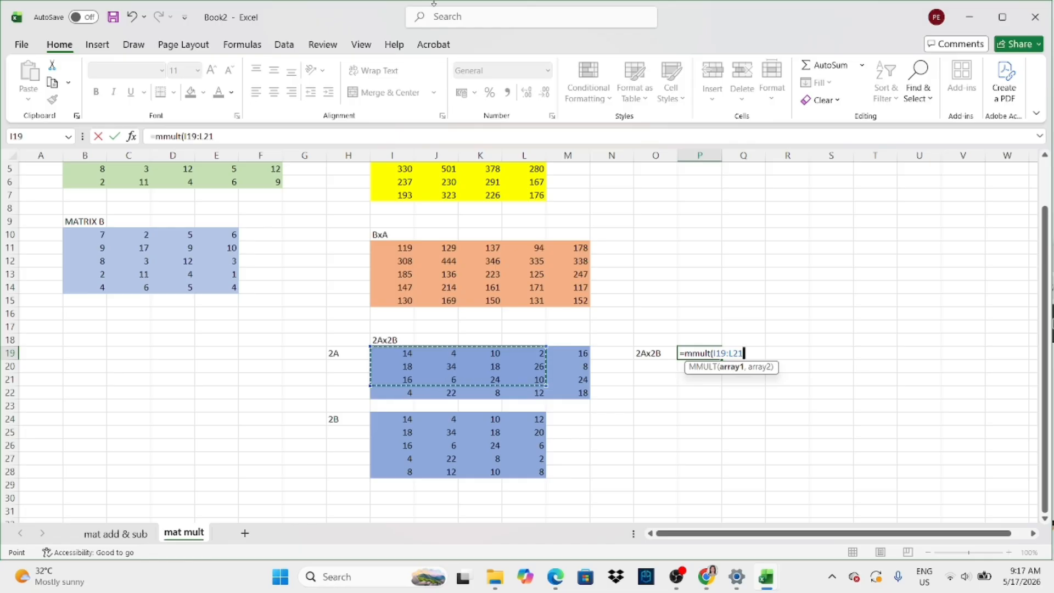
{"action": "left_click_drag", "start_coordinate": [553, 383], "coordinate": [559, 389]}
{"action": "left_click", "coordinate": [398, 352]}
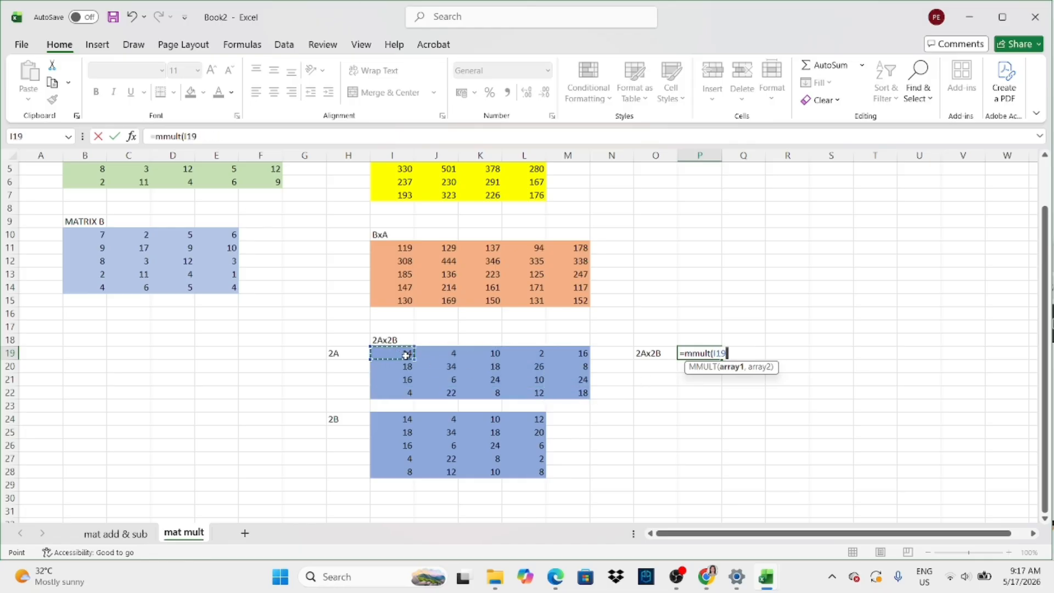
{"action": "left_click_drag", "start_coordinate": [398, 352], "coordinate": [402, 365]}
{"action": "key", "text": "Return"}
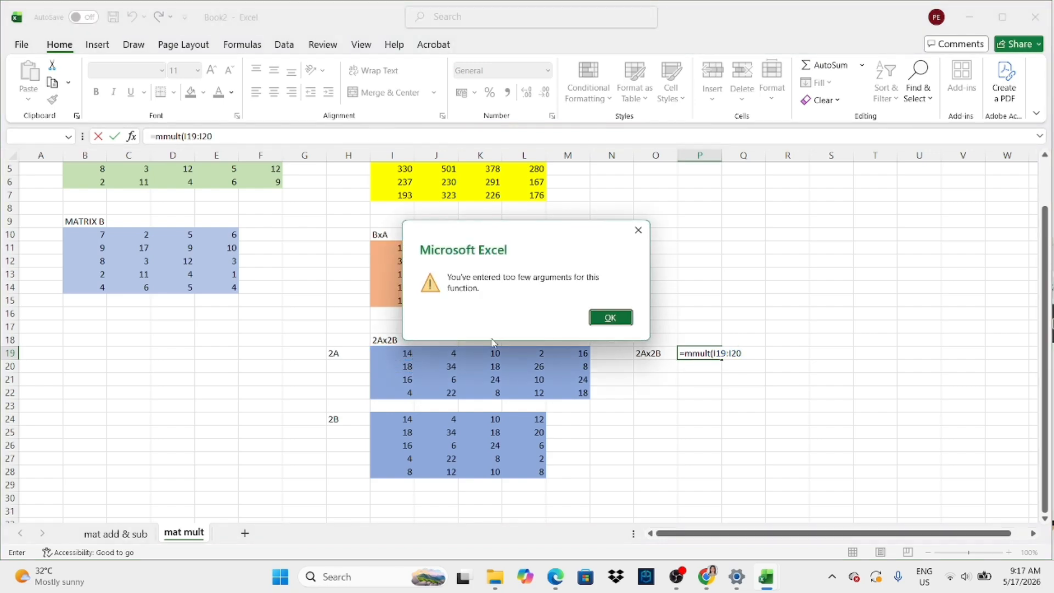
{"action": "left_click", "coordinate": [635, 234]}
{"action": "left_click", "coordinate": [606, 401]}
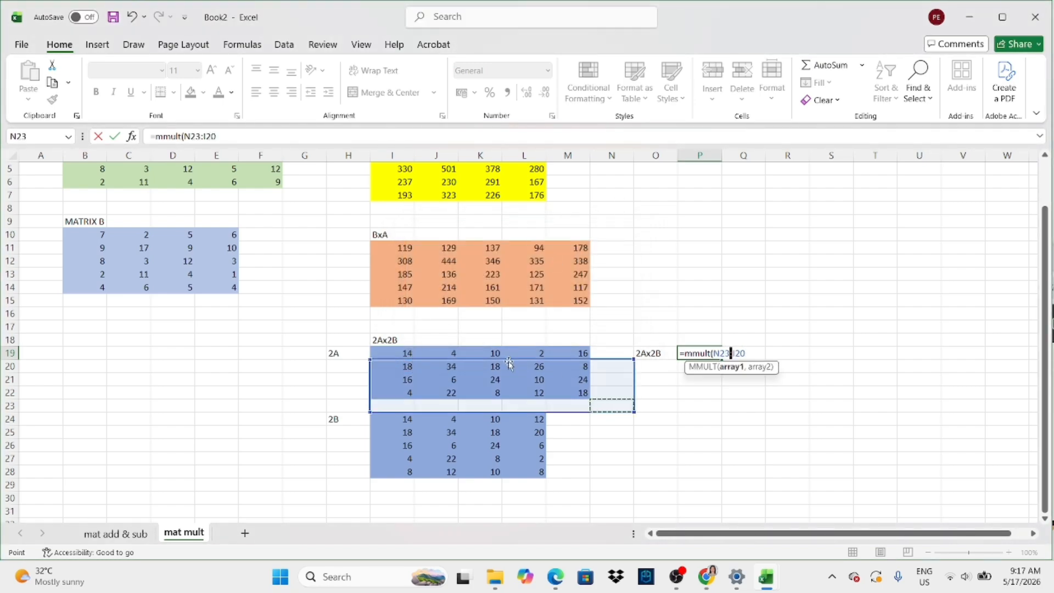
{"action": "left_click", "coordinate": [439, 337]}
{"action": "key", "text": "Escape"}
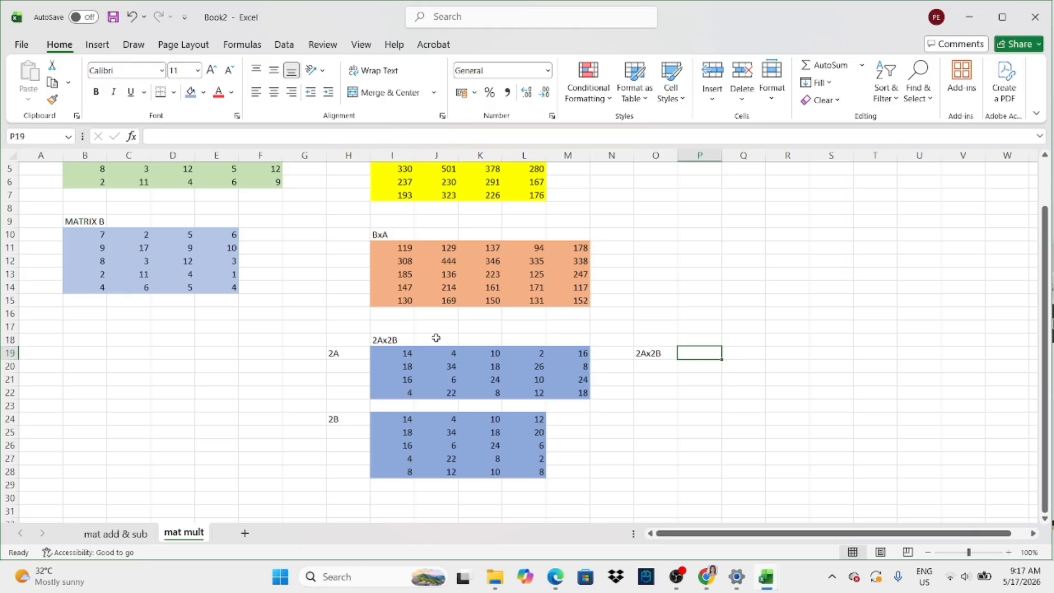
Step: Compute the 2Ax2B product in cell P19 with the formula =MMULT(I19#,I24#), using the 2A and 2B matrices
{"action": "left_click", "coordinate": [401, 352]}
{"action": "left_click", "coordinate": [693, 354]}
{"action": "type", "text": "="}
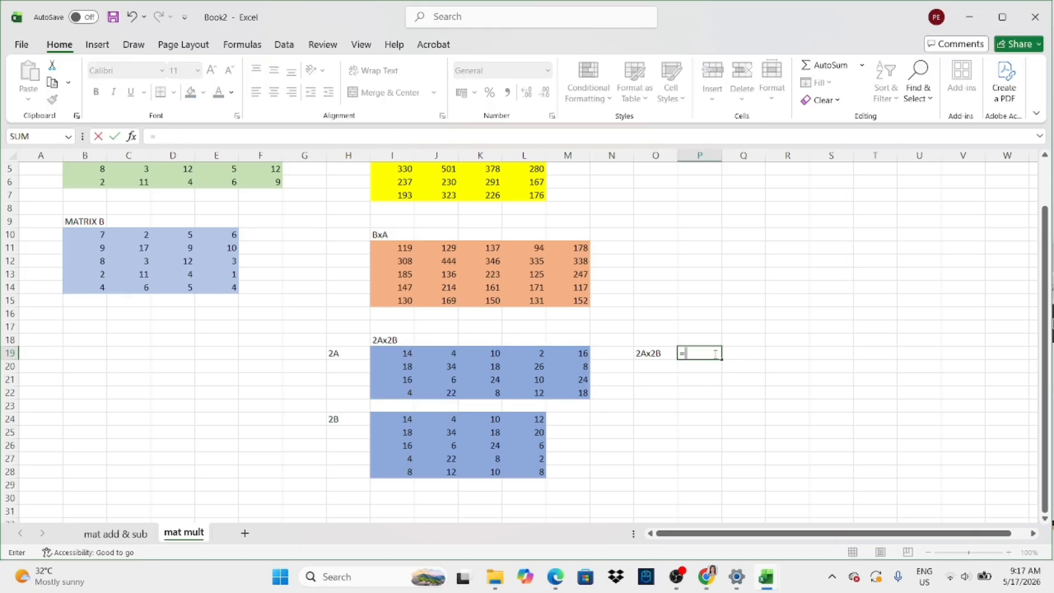
{"action": "type", "text": "mmul"}
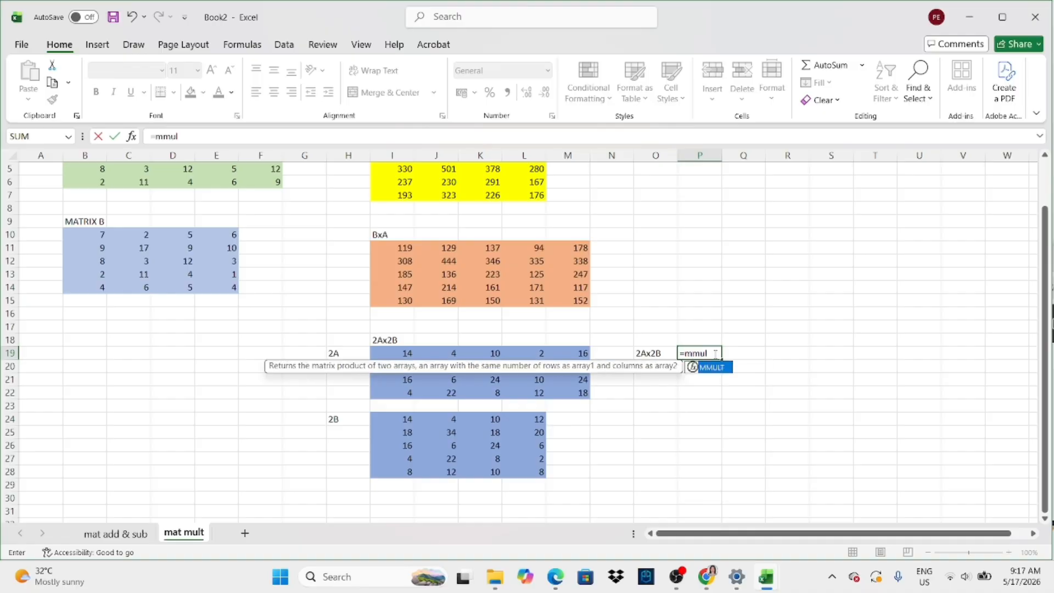
{"action": "type", "text": "t("}
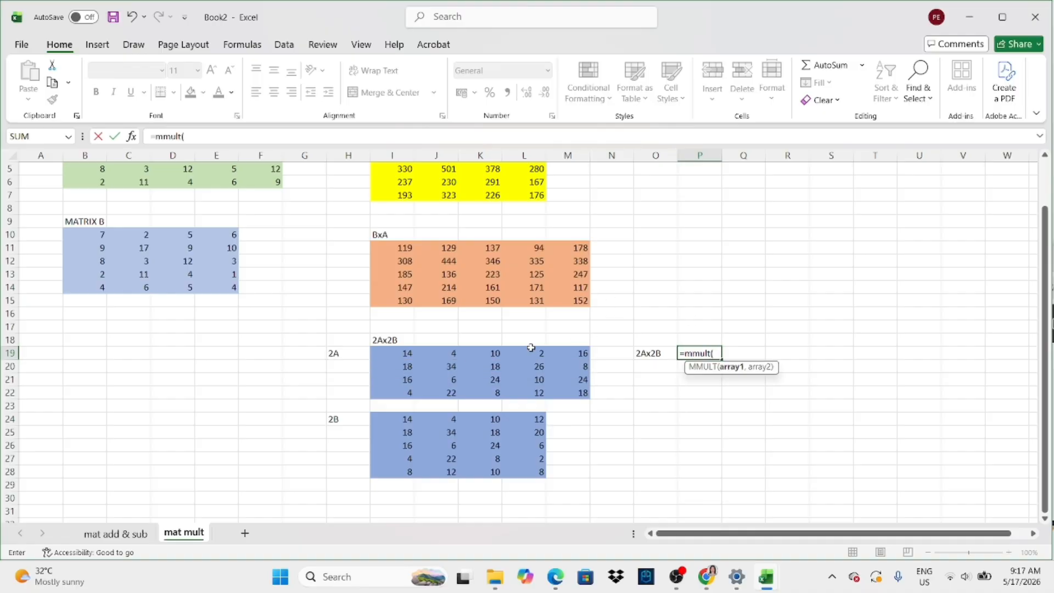
{"action": "left_click", "coordinate": [401, 349]}
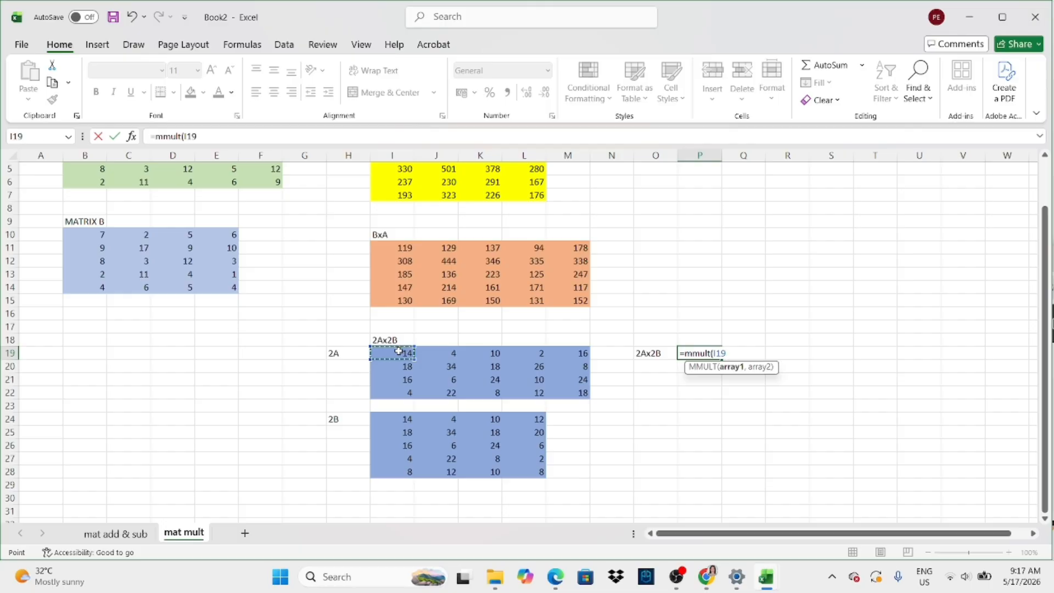
{"action": "left_click_drag", "start_coordinate": [402, 350], "coordinate": [558, 385]}
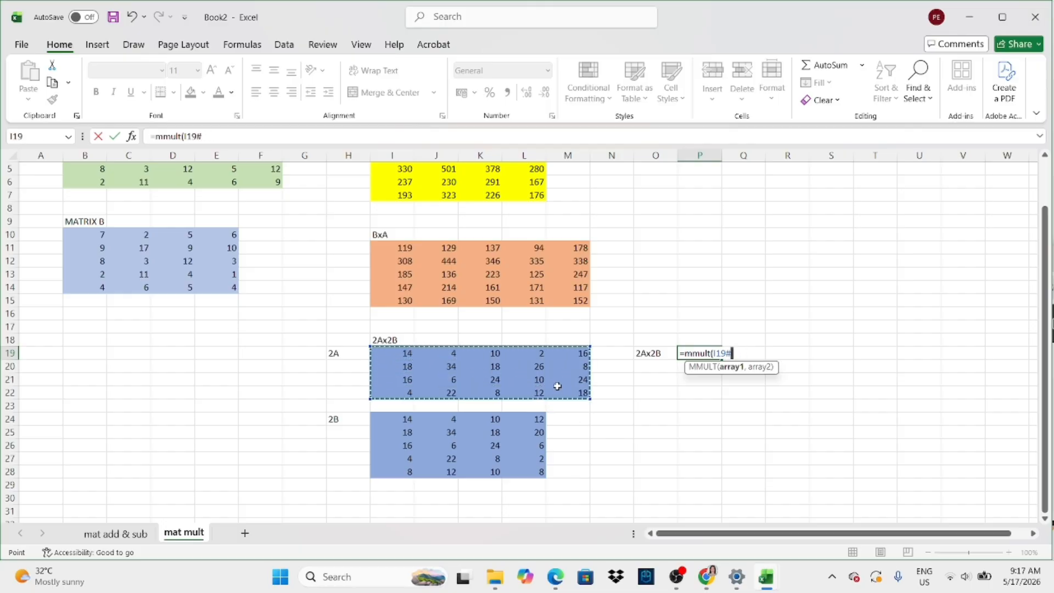
{"action": "type", "text": ","}
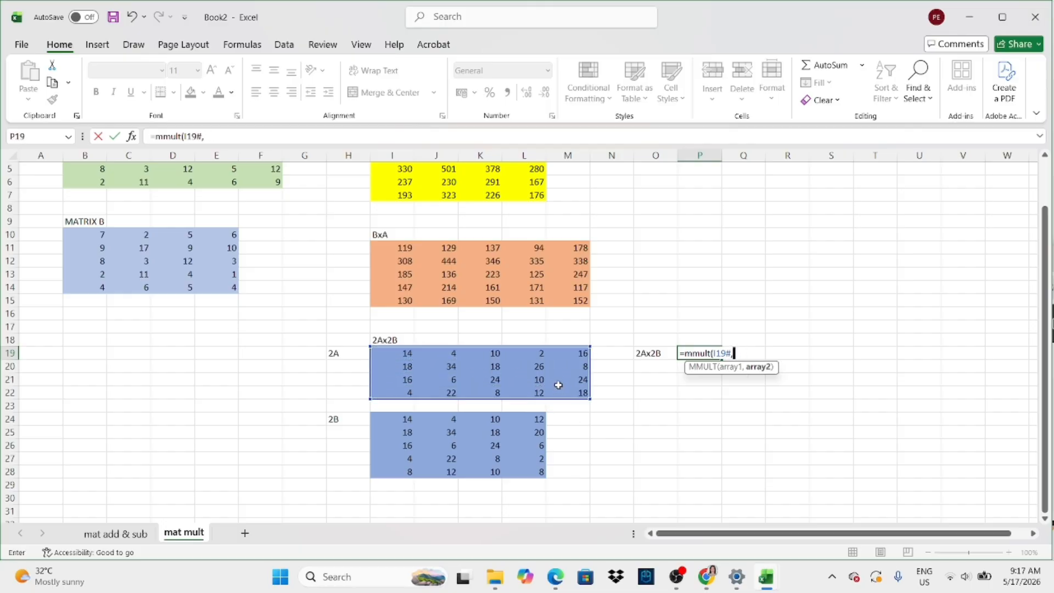
{"action": "left_click_drag", "start_coordinate": [388, 416], "coordinate": [514, 467]}
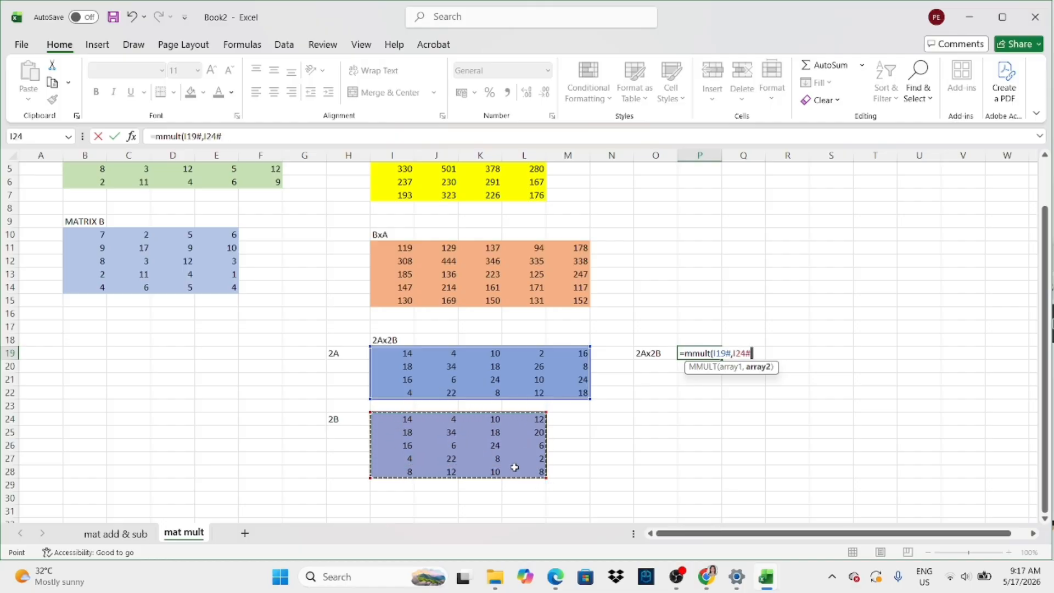
{"action": "key", "text": "Return"}
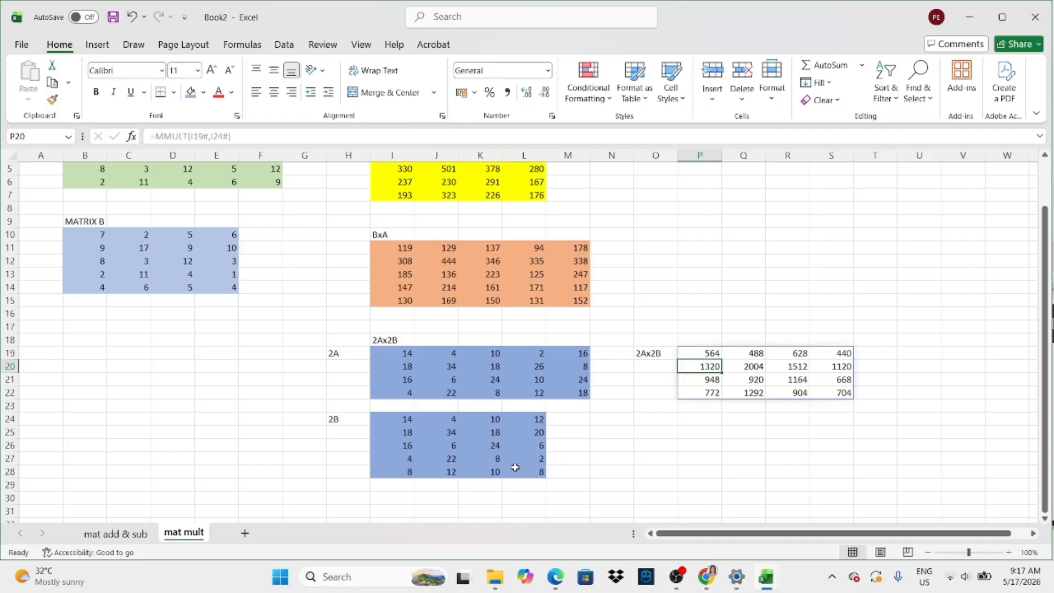
{"action": "left_click", "coordinate": [696, 355]}
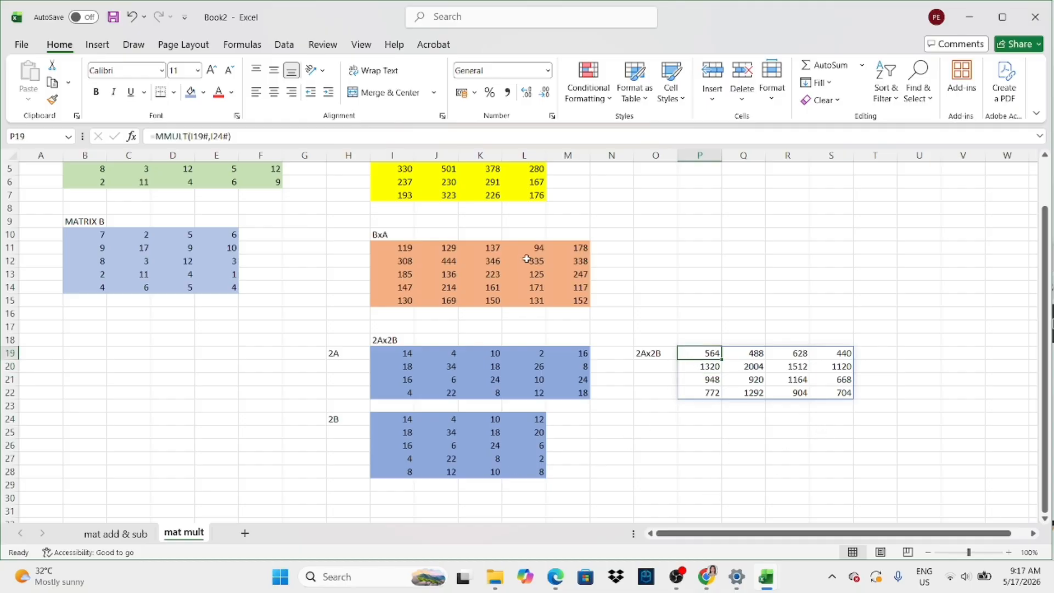
Step: Switch to the PDF in Chrome, compare the page 7 answers for AB, BA and 2A x 2B with the sheet, and return to Excel
{"action": "left_click_drag", "start_coordinate": [887, 534], "coordinate": [907, 535]}
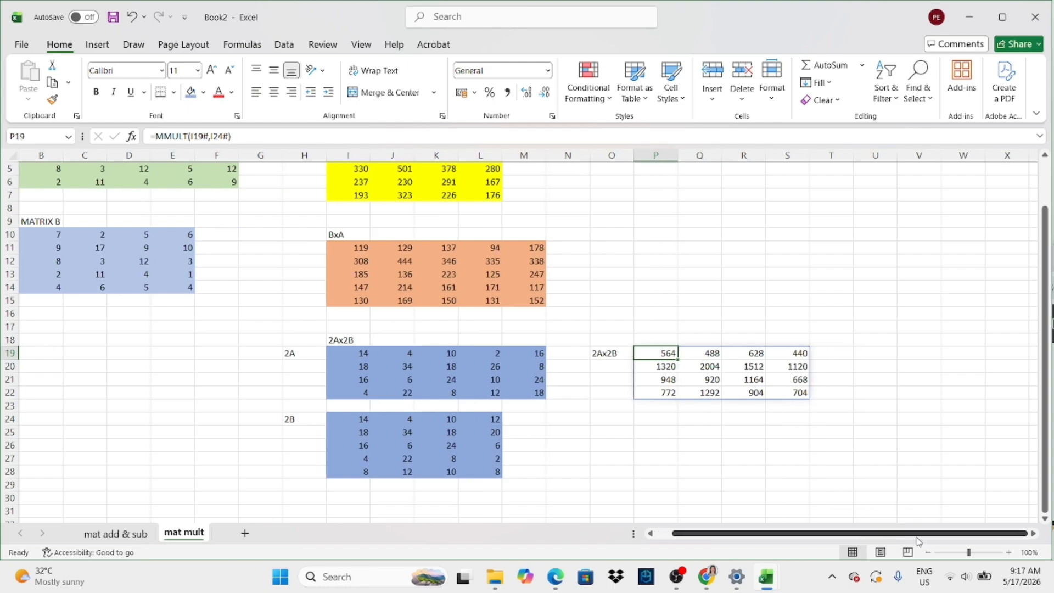
{"action": "left_click", "coordinate": [706, 577]}
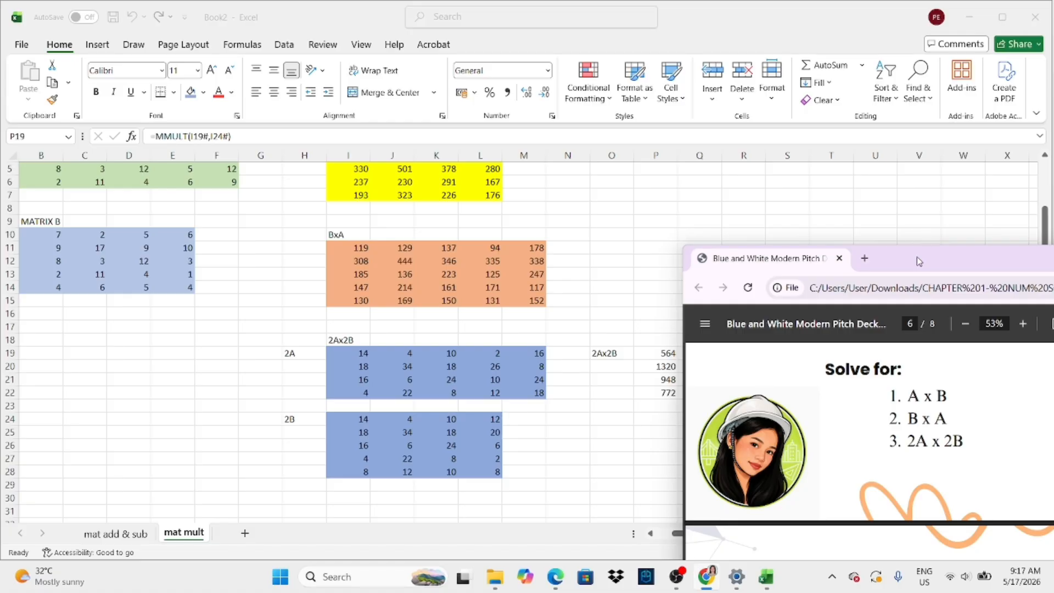
{"action": "left_click_drag", "start_coordinate": [916, 261], "coordinate": [124, 83]}
{"action": "scroll", "coordinate": [214, 277], "scroll_direction": "down", "scroll_amount": 3}
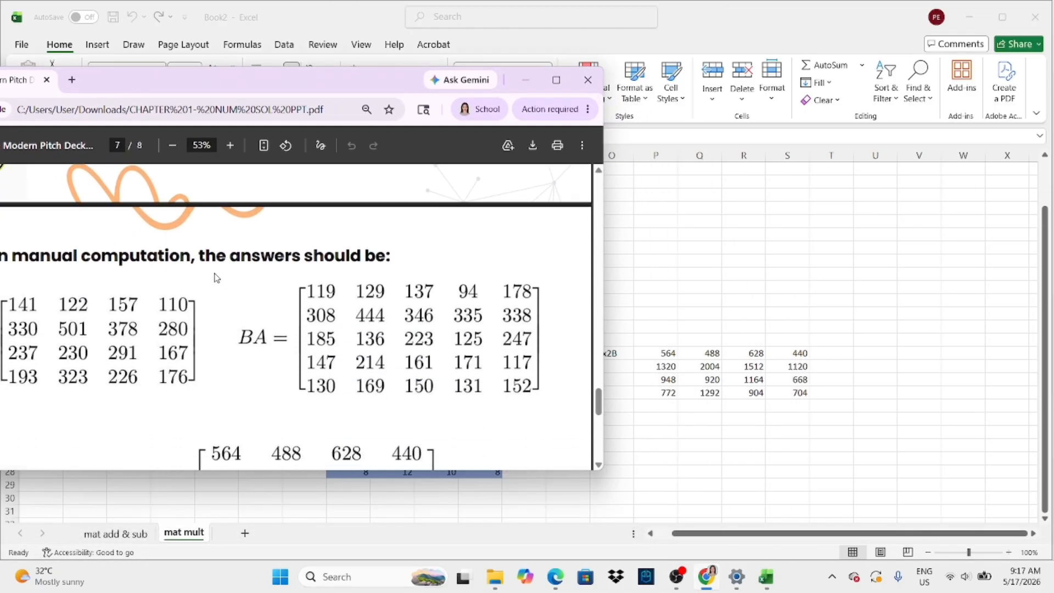
{"action": "scroll", "coordinate": [214, 277], "scroll_direction": "down", "scroll_amount": 3}
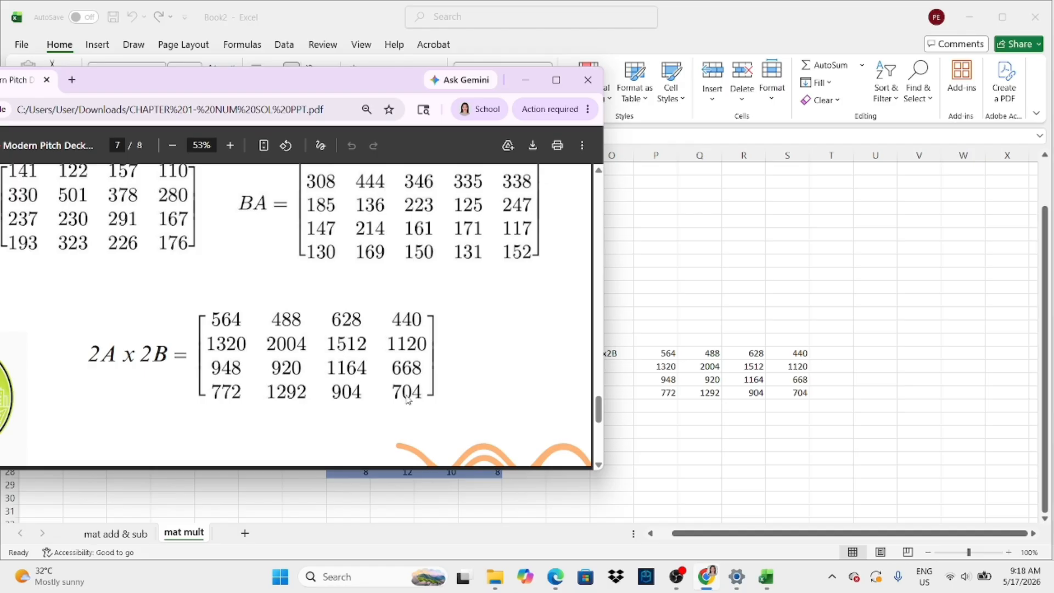
{"action": "left_click_drag", "start_coordinate": [377, 85], "coordinate": [601, 87]}
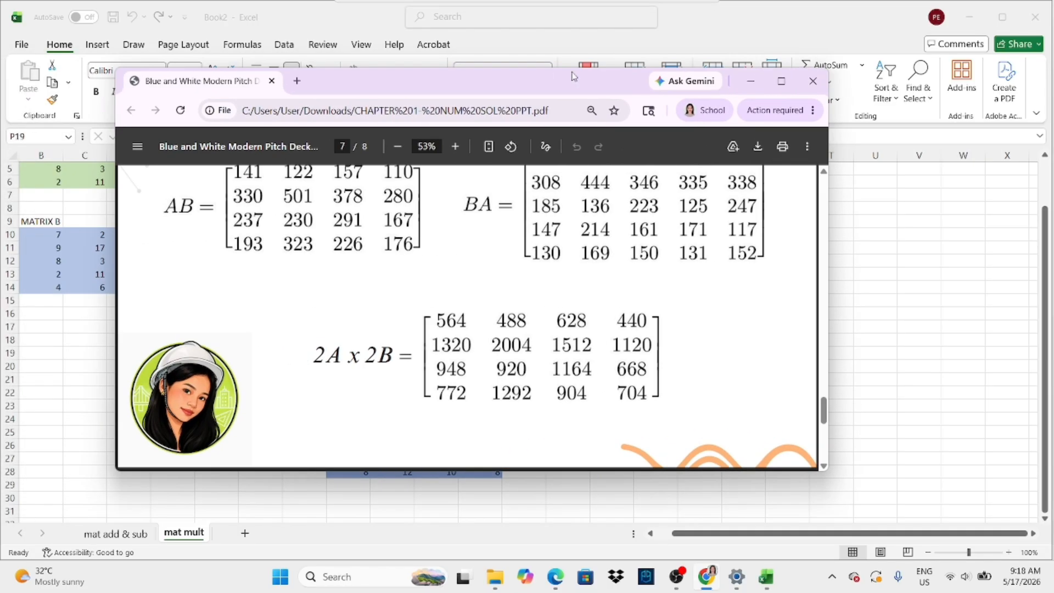
{"action": "left_click", "coordinate": [941, 249]}
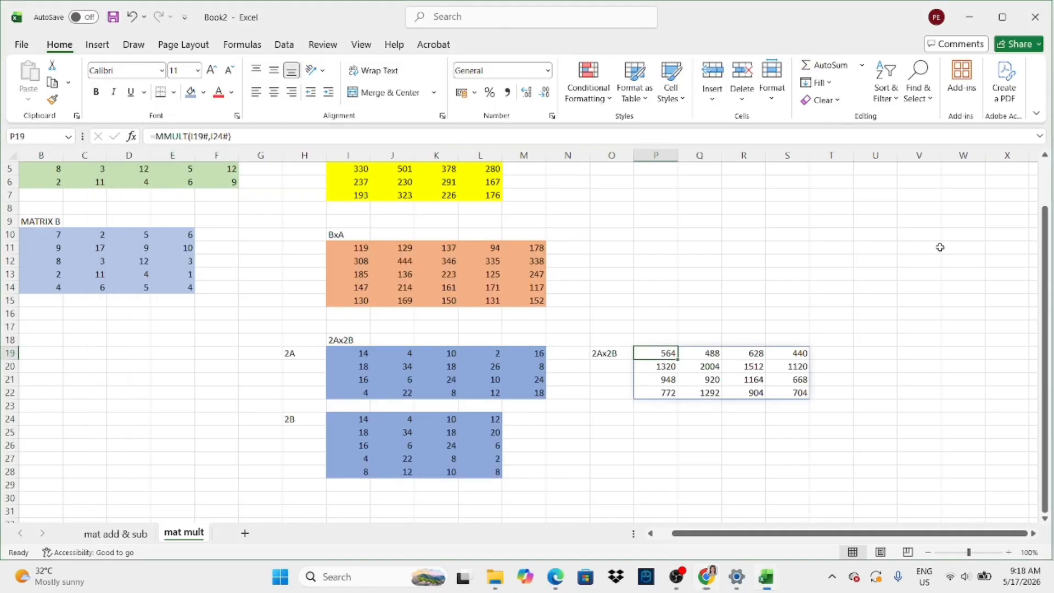
Step: Fill the 2Ax2B result in P19 to S22 with a light green theme color
{"action": "left_click_drag", "start_coordinate": [660, 352], "coordinate": [787, 393]}
{"action": "left_click", "coordinate": [203, 92]}
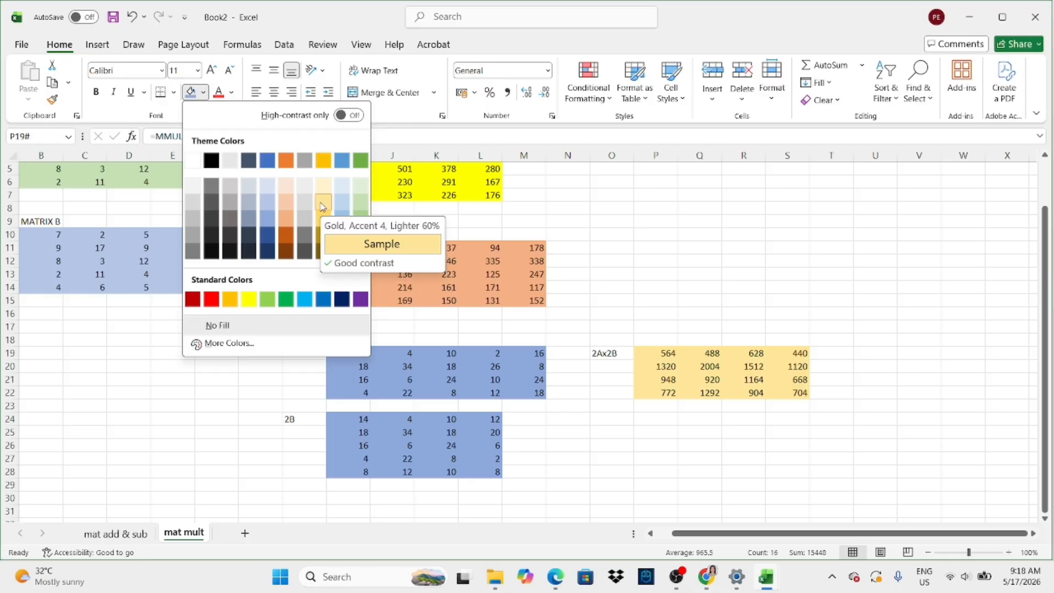
{"action": "left_click", "coordinate": [360, 219]}
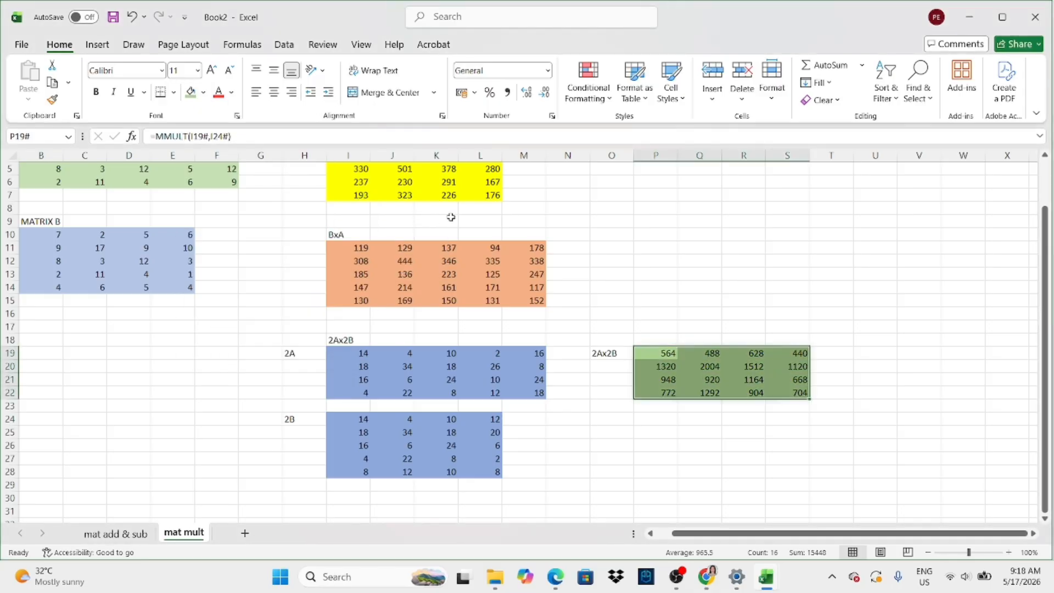
Step: Review the finished matrix results on the sheet, then switch to the PDF in Chrome and view its last page
{"action": "scroll", "coordinate": [618, 263], "scroll_direction": "up", "scroll_amount": 2}
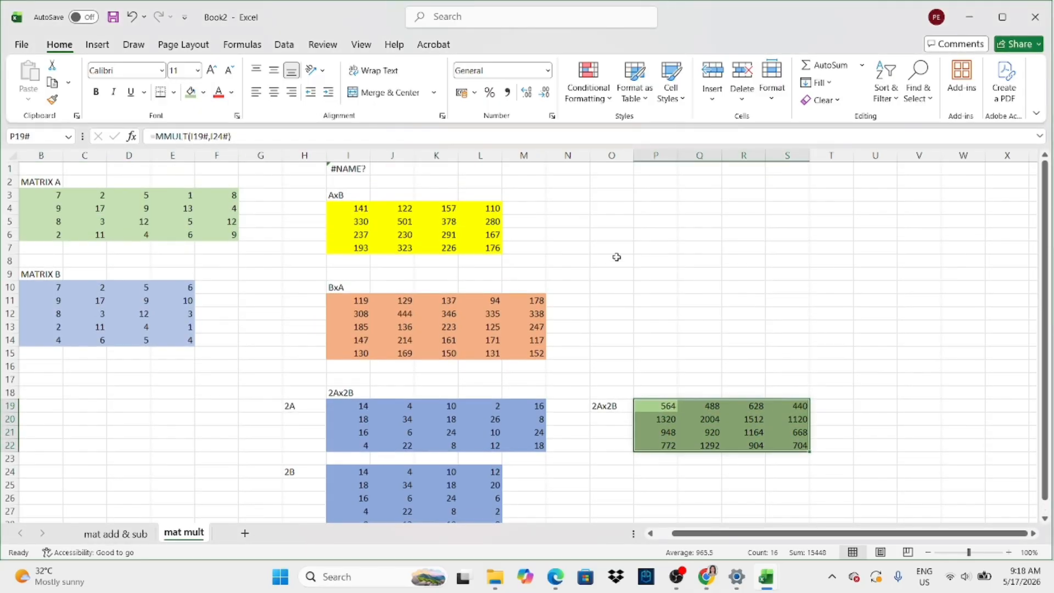
{"action": "scroll", "coordinate": [610, 260], "scroll_direction": "down", "scroll_amount": 3}
{"action": "scroll", "coordinate": [605, 264], "scroll_direction": "up", "scroll_amount": 2}
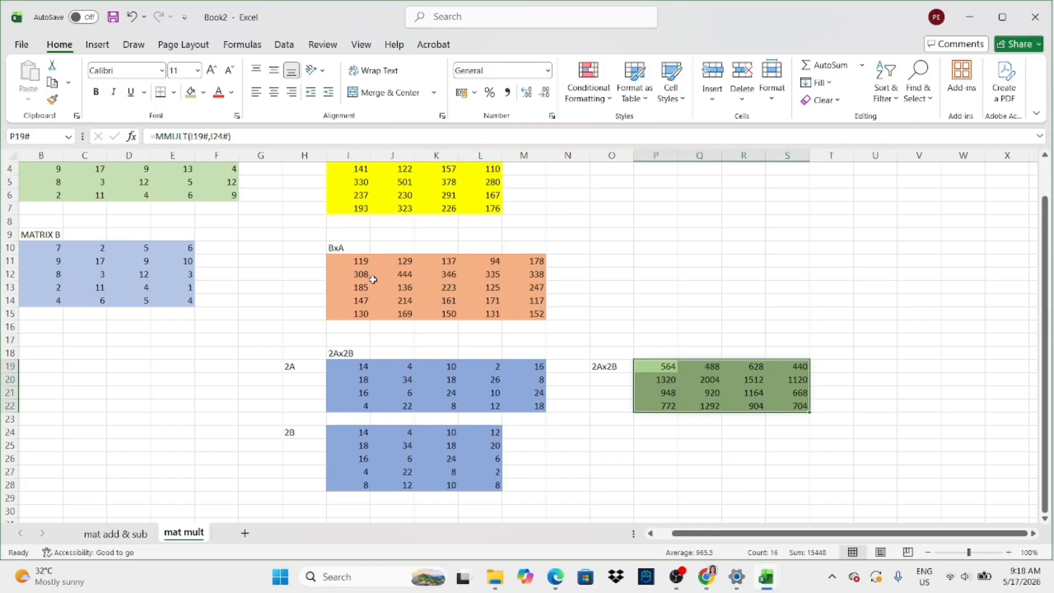
{"action": "scroll", "coordinate": [619, 261], "scroll_direction": "down", "scroll_amount": 1}
{"action": "scroll", "coordinate": [618, 262], "scroll_direction": "up", "scroll_amount": 1}
{"action": "left_click", "coordinate": [707, 576]}
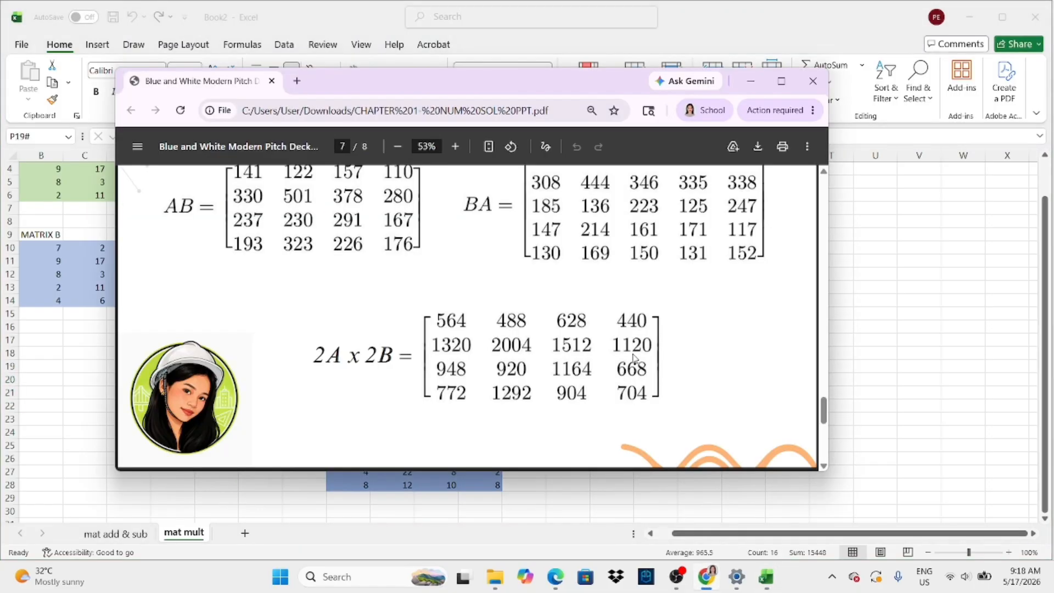
{"action": "scroll", "coordinate": [633, 357], "scroll_direction": "down", "scroll_amount": 6}
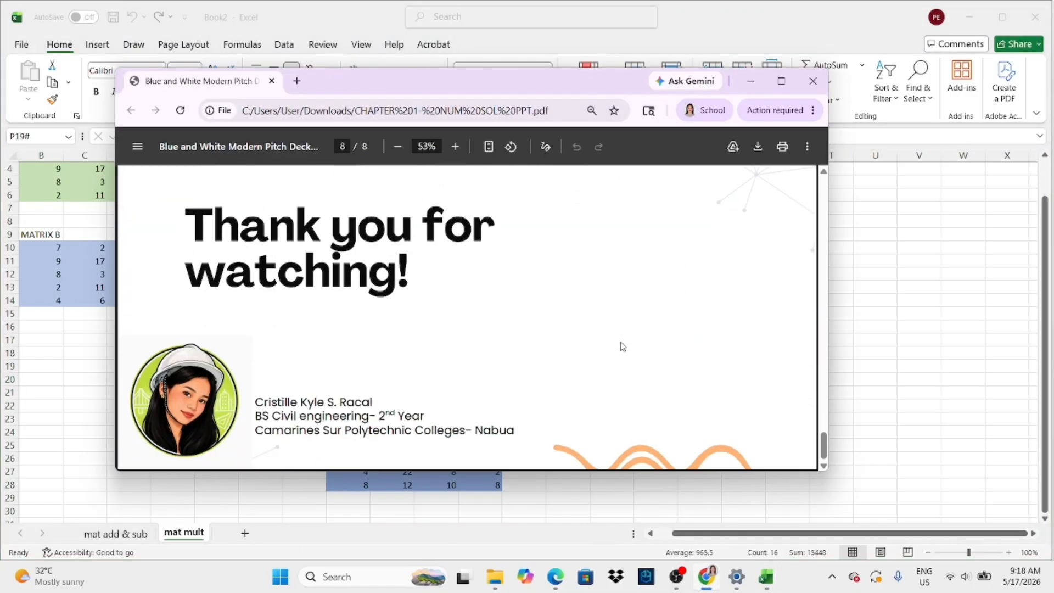